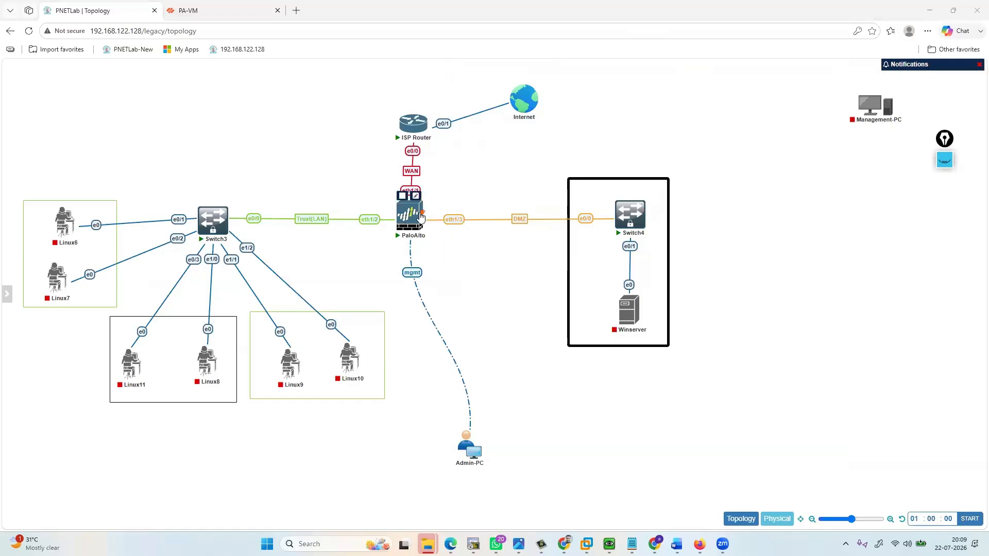
# - Switch to the PA-VM firewall, dismiss its welcome and telemetry notices, and open the Ethernet interfaces list
pyautogui.hotkey('ctrl', 'Tab')
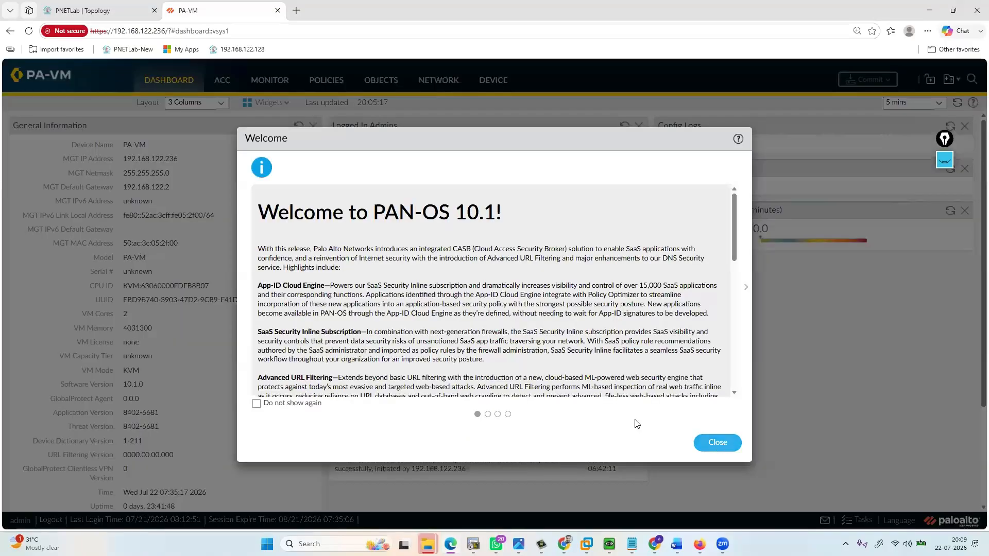
pyautogui.click(717, 444)
pyautogui.click(615, 361)
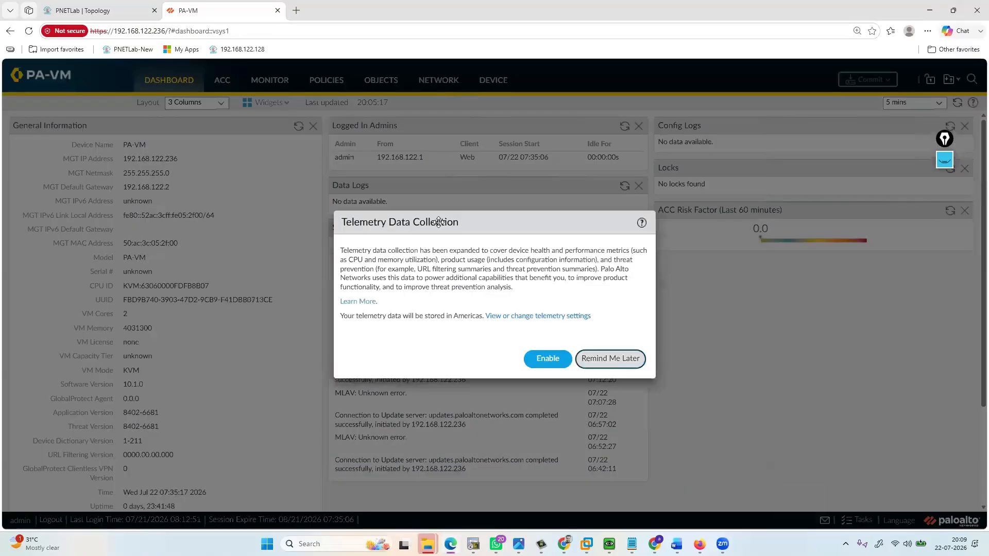
pyautogui.click(439, 82)
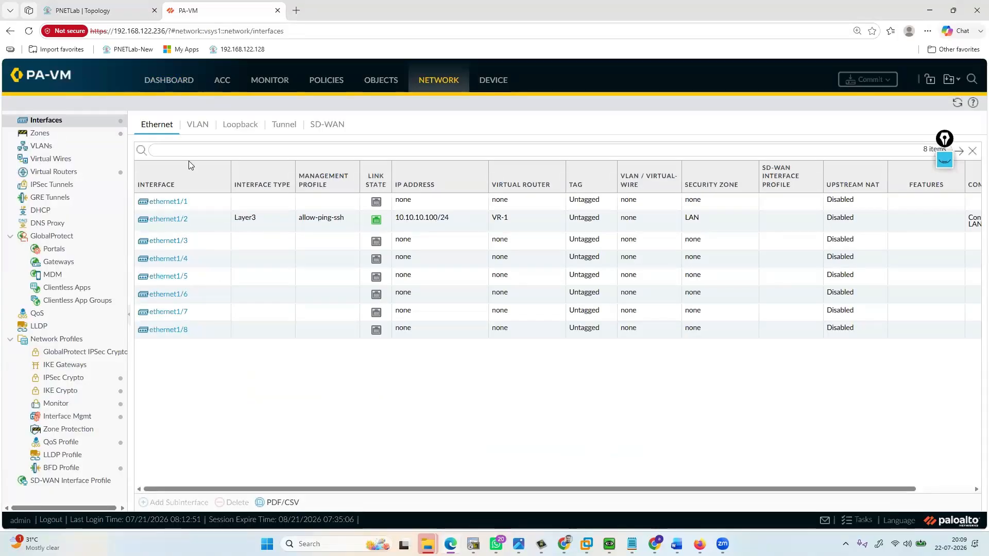
# - Check the lab topology and edit ethernet1/1, setting its comment to "Connected with WAN link" and its interface type to Layer3
pyautogui.click(105, 7)
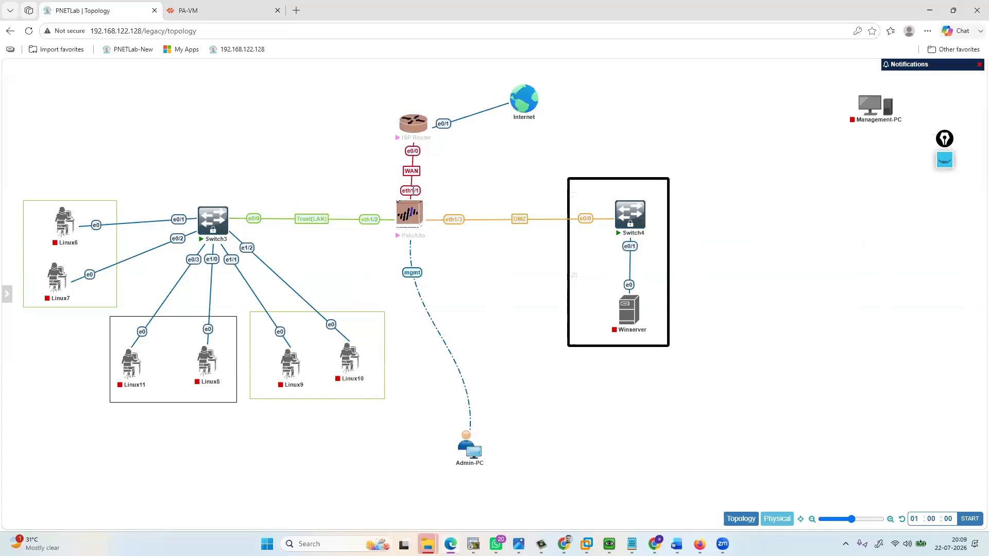
pyautogui.click(188, 11)
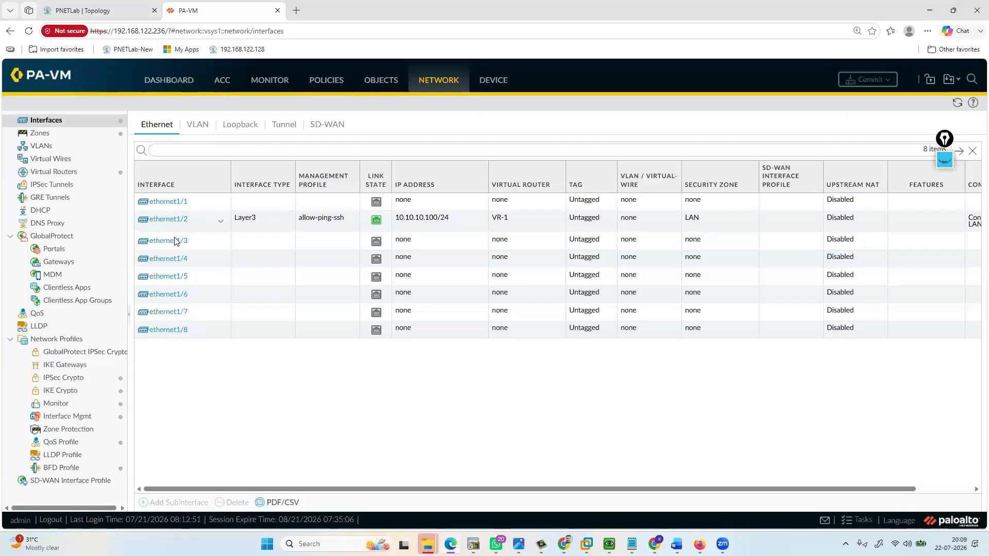
pyautogui.click(177, 203)
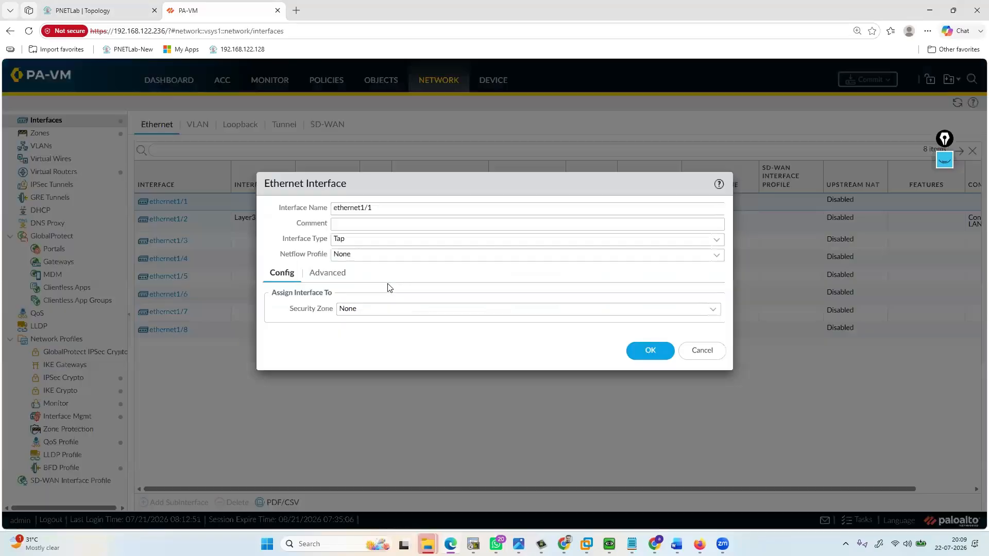
pyautogui.click(349, 225)
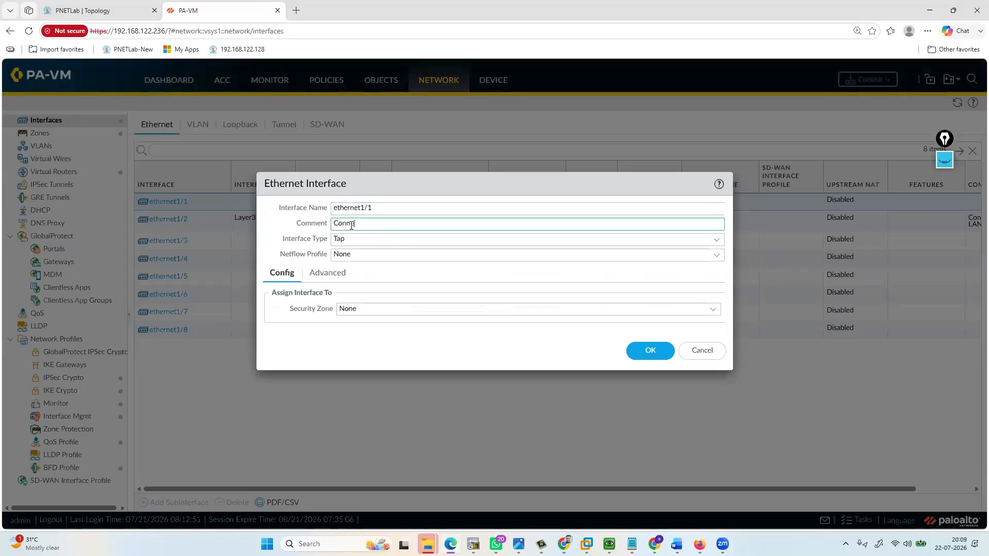
pyautogui.write('Connected with WAN link')
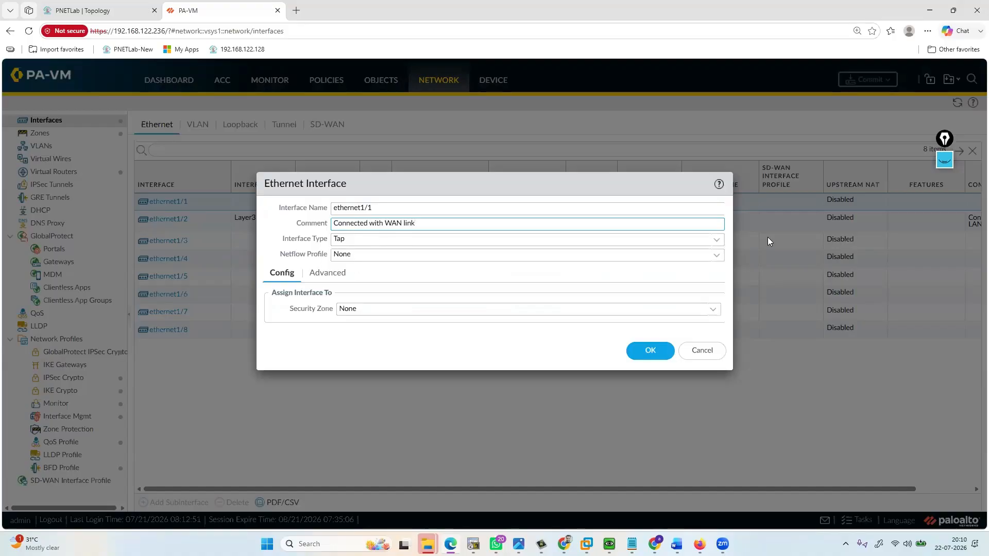
pyautogui.click(714, 240)
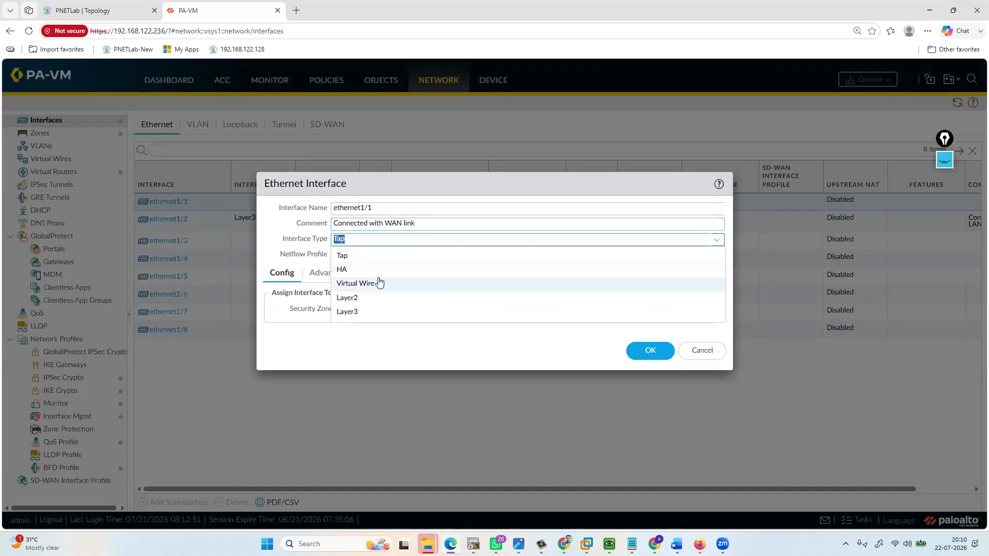
pyautogui.click(364, 312)
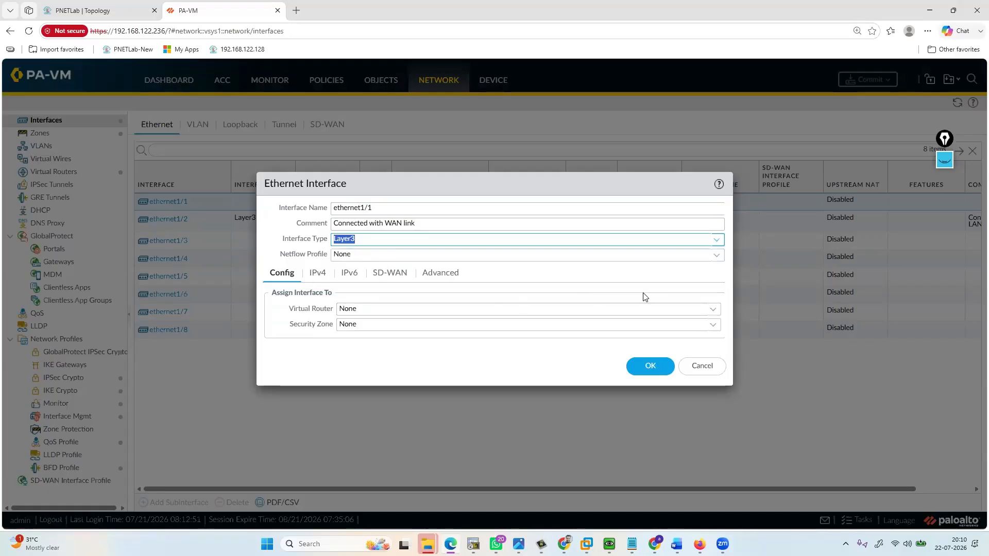
# - Assign ethernet1/1 to the virtual router VR-1 and the security zone WAN
pyautogui.click(571, 311)
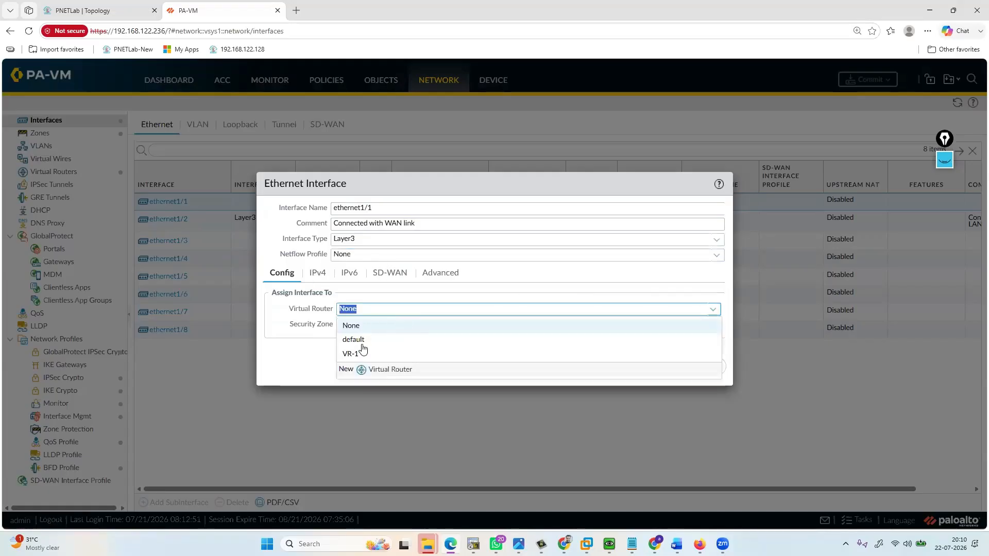
pyautogui.click(363, 354)
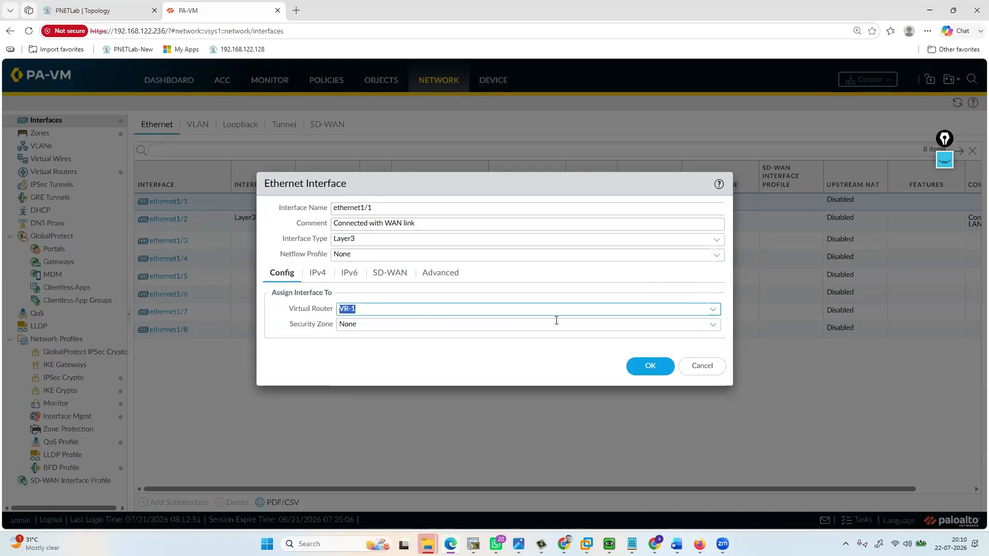
pyautogui.click(713, 329)
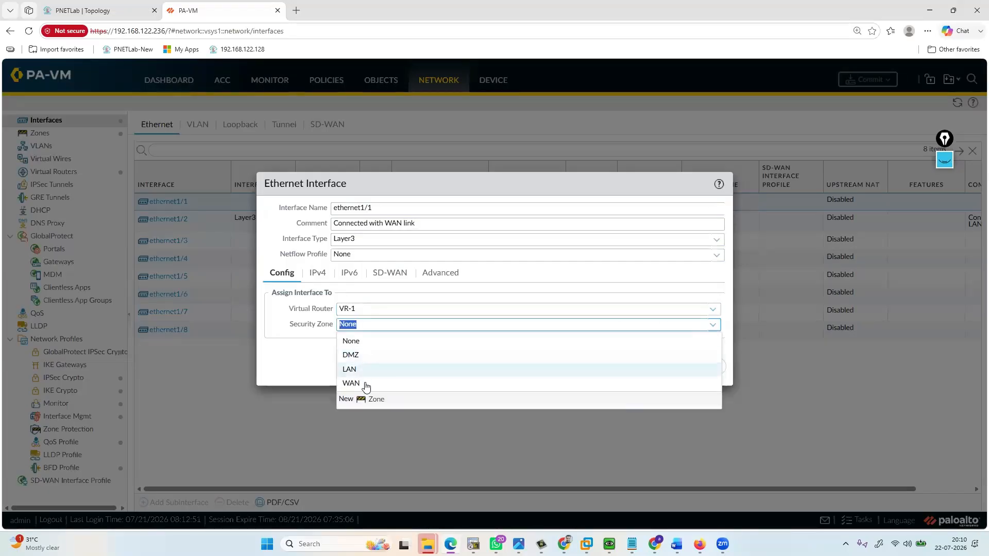
pyautogui.click(363, 383)
# - Look up the firewall's WAN address in the topology diagram and add 100.1.1.2/30 as the static IPv4 address of ethernet1/1
pyautogui.click(317, 273)
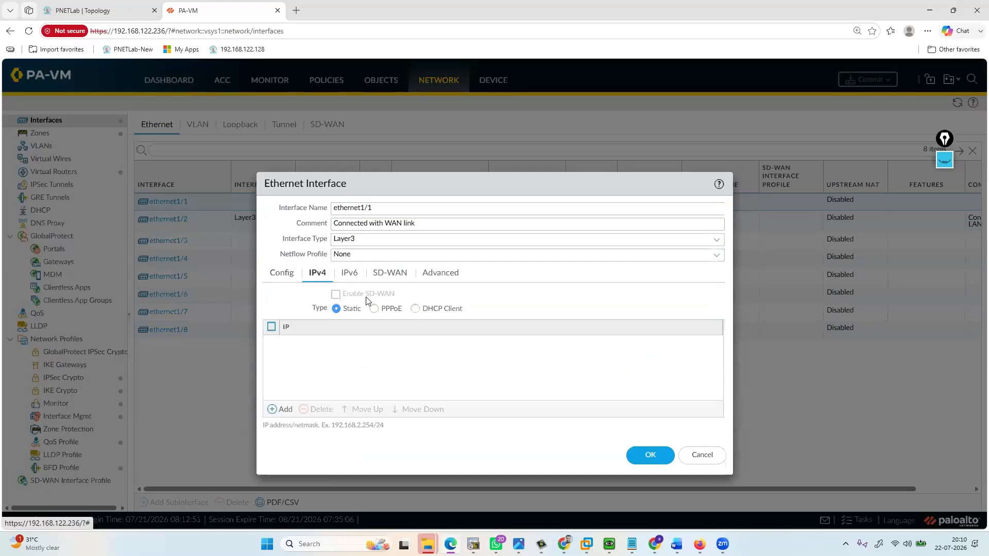
pyautogui.click(101, 15)
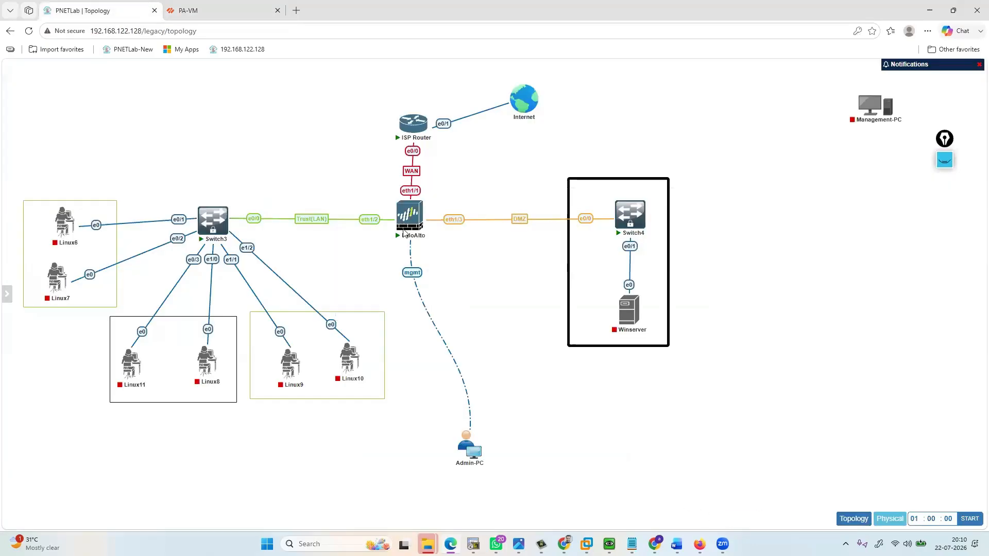
pyautogui.scroll(-10, 476, 139)
pyautogui.scroll(-5, 522, 144)
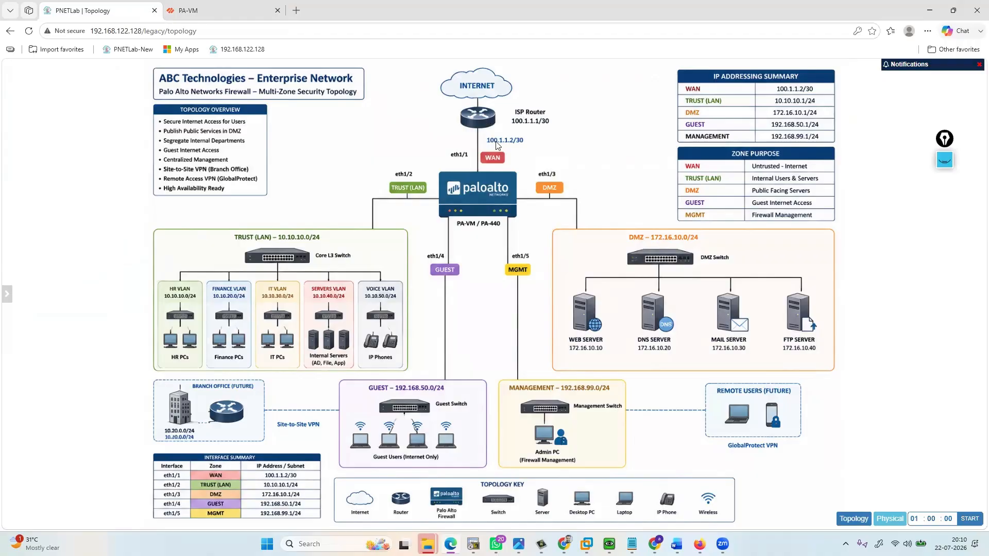
pyautogui.click(884, 522)
pyautogui.click(251, 4)
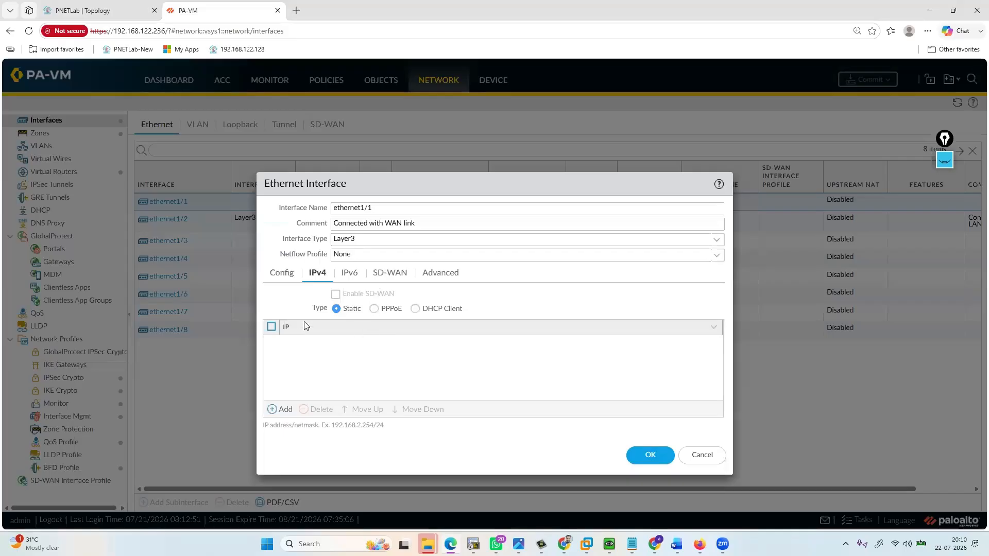
pyautogui.click(270, 412)
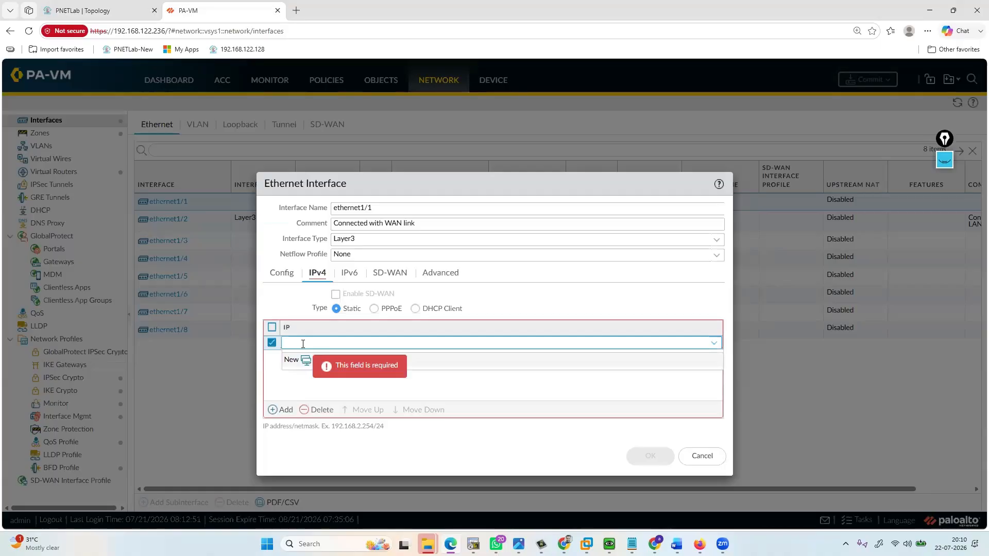
pyautogui.write('100.1.1.2')
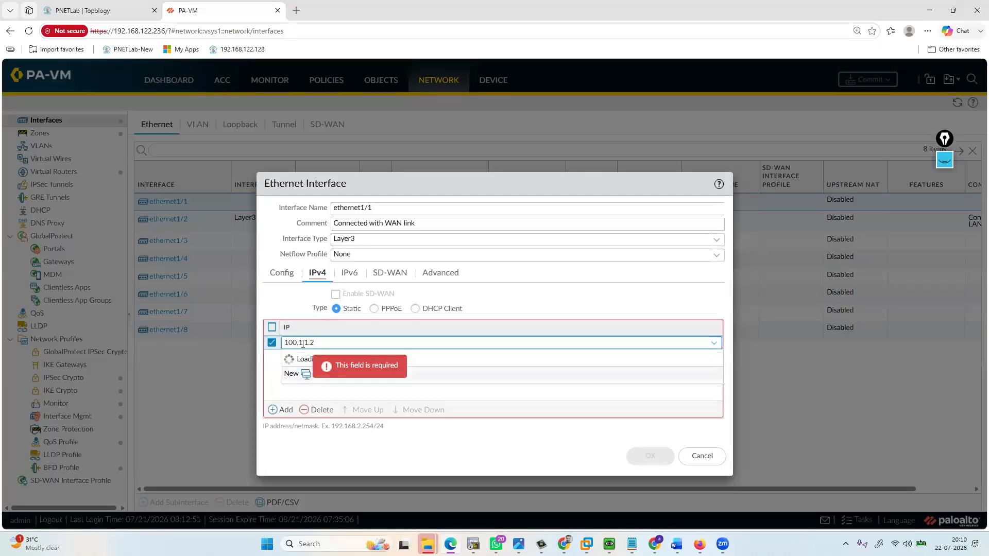
pyautogui.write('/30')
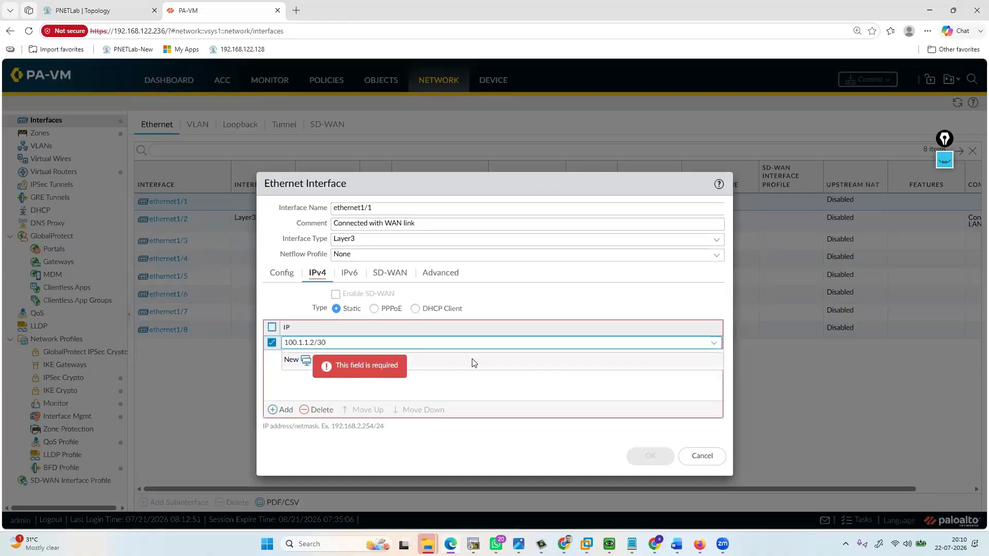
pyautogui.click(362, 360)
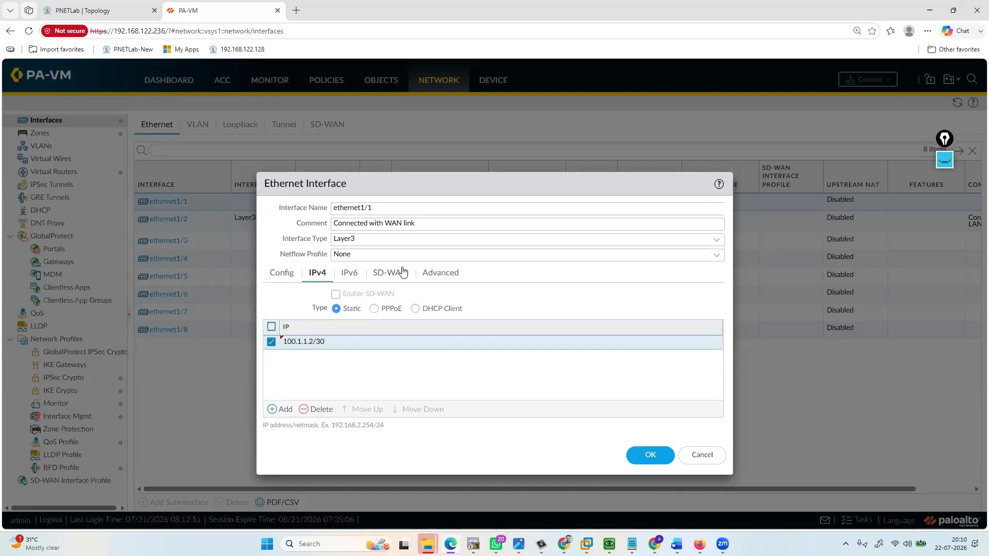
# - Assign the management profile allow-ping-ssh to ethernet1/1, save the interface settings and review its row in the list
pyautogui.click(440, 272)
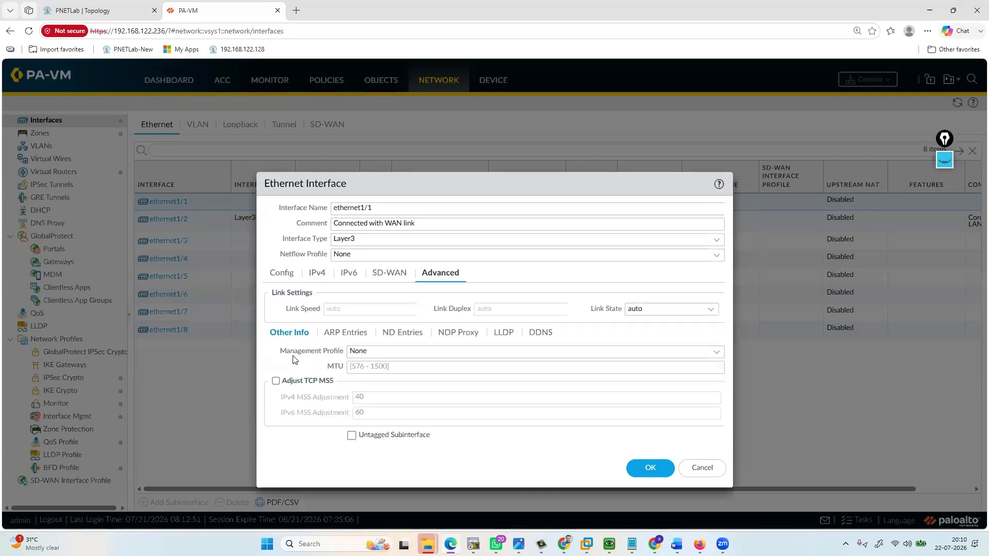
pyautogui.click(716, 352)
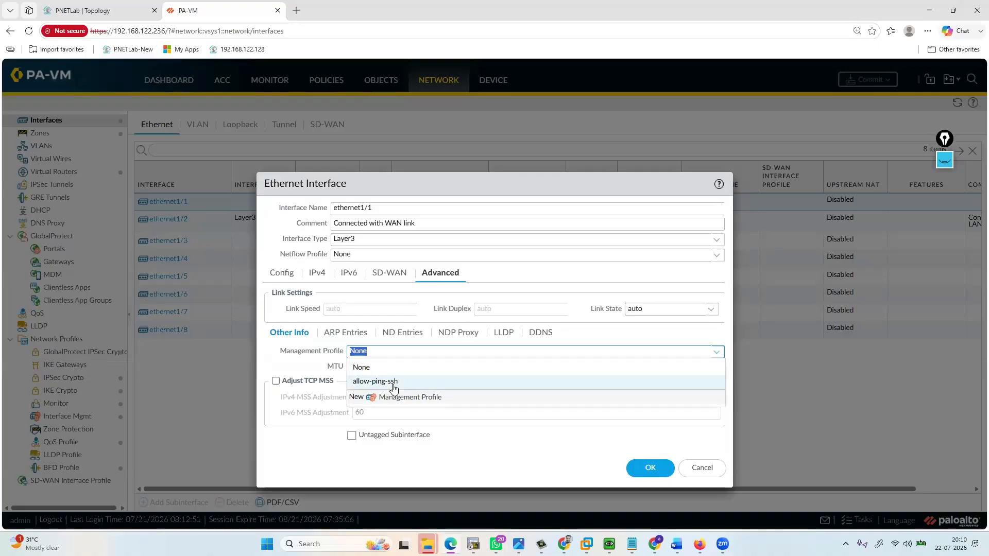
pyautogui.click(503, 379)
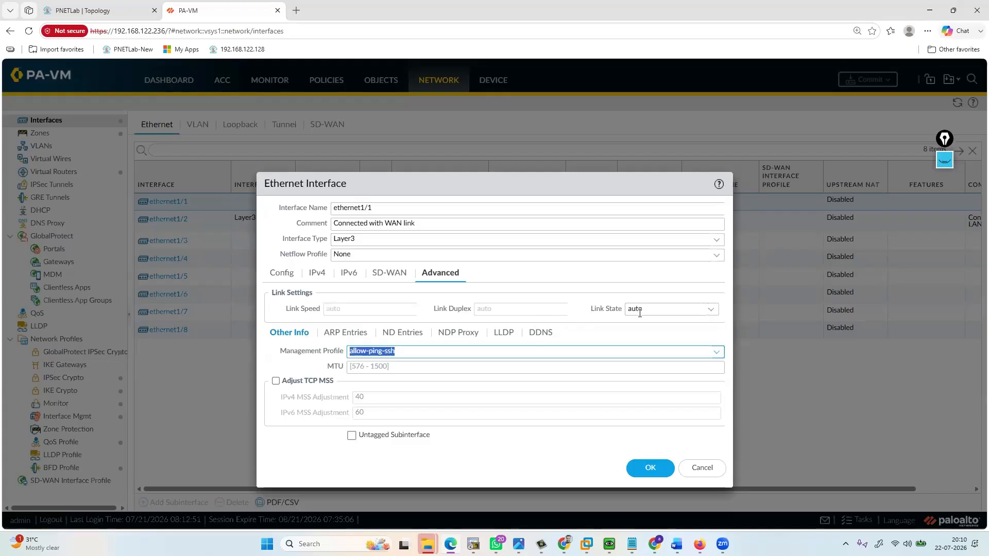
pyautogui.click(317, 273)
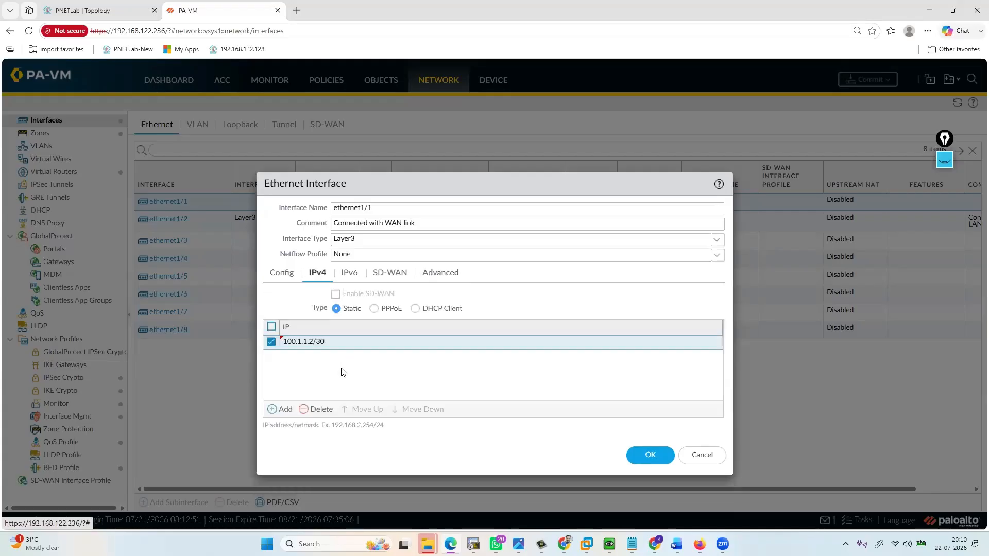
pyautogui.click(651, 457)
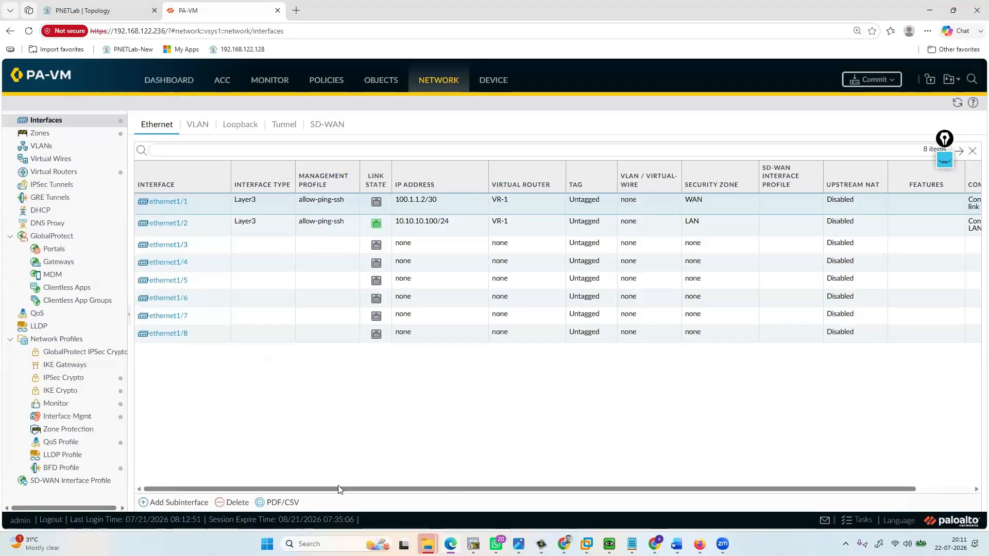
pyautogui.moveTo(484, 489); pyautogui.dragTo(540, 489)
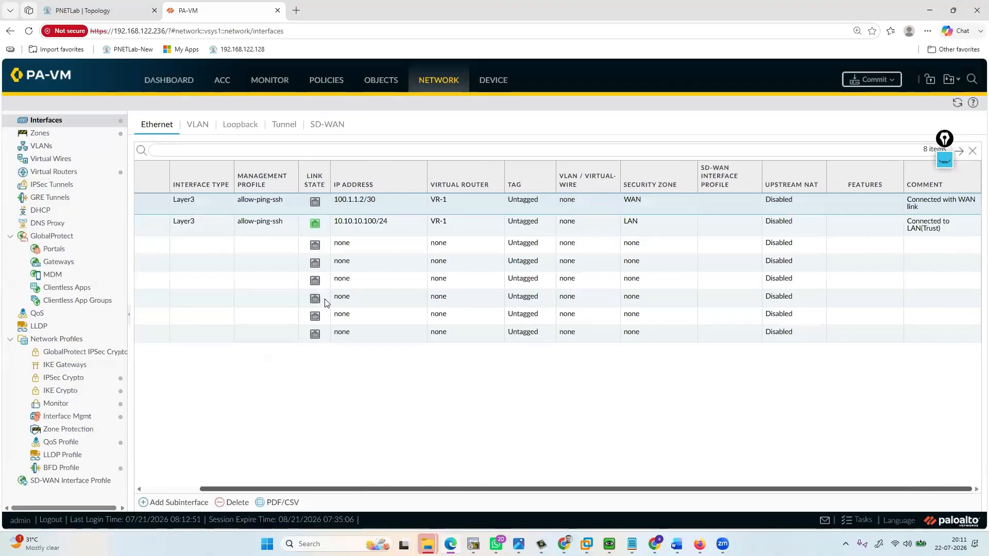
# - Switch to the PNETLab topology and open the ISP Router's console session at the command prompt
pyautogui.click(119, 11)
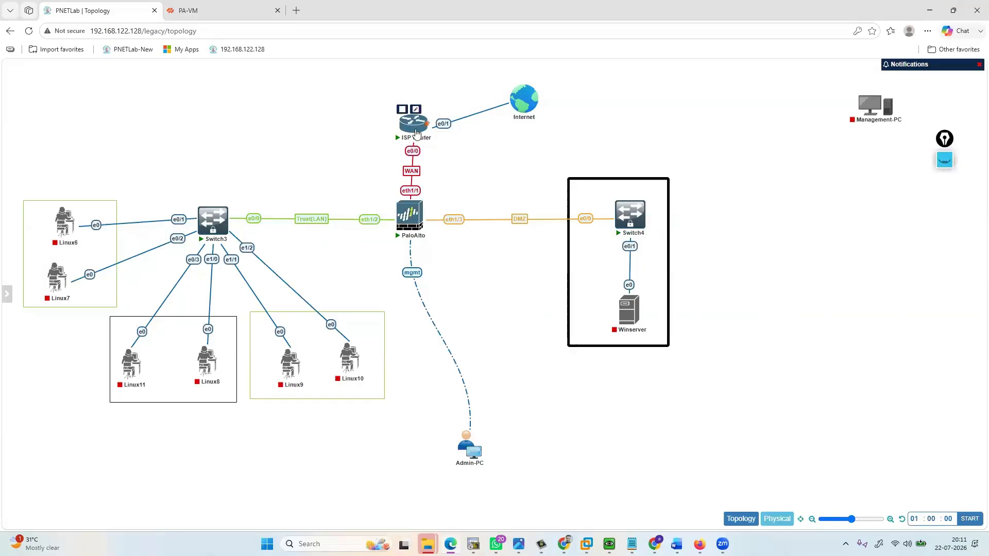
pyautogui.click(417, 128)
pyautogui.click(551, 117)
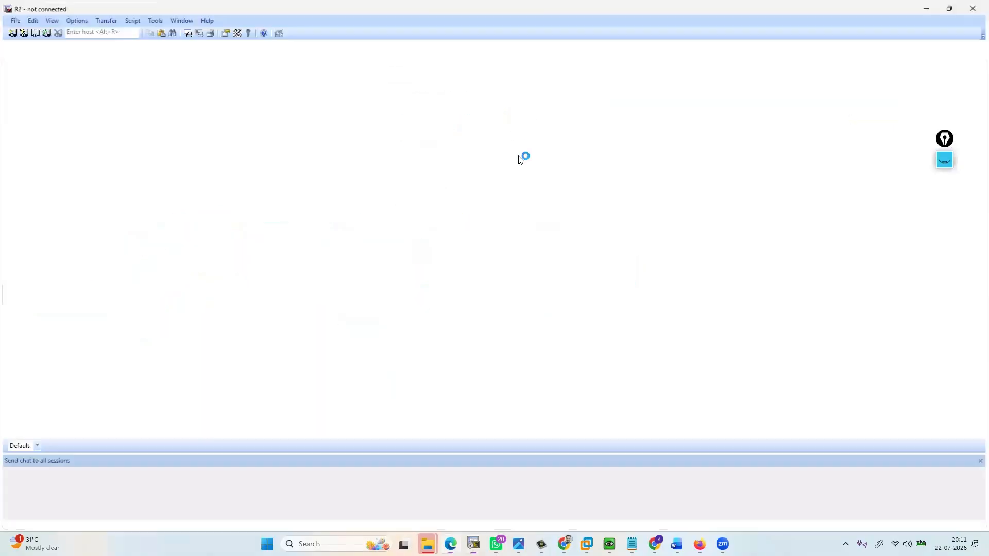
pyautogui.press('Return')
pyautogui.press('Return')
pyautogui.press('Return')
pyautogui.press('Return')
pyautogui.press('Return')
pyautogui.press('Return')
pyautogui.press('Return')
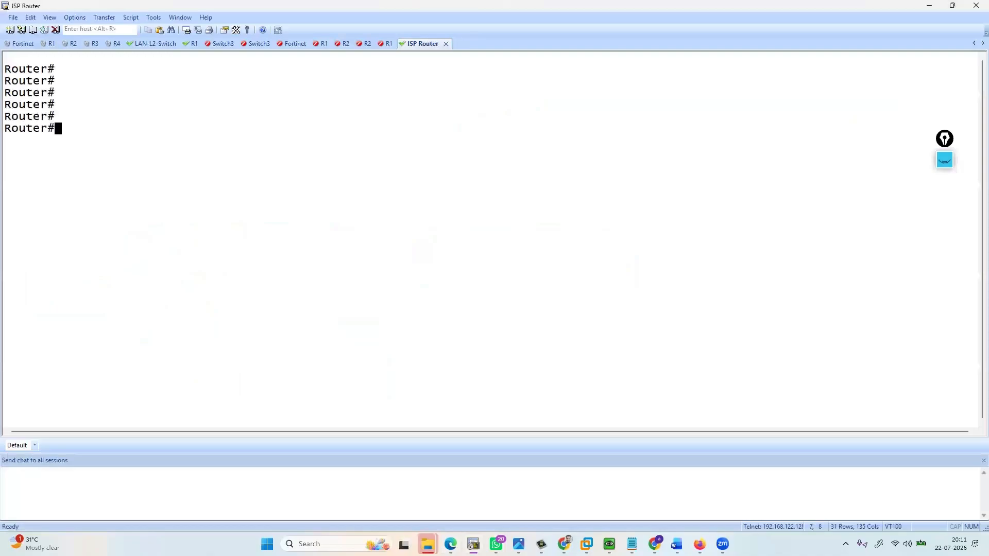
# - Display the ISP Router's routing table with show ip route
pyautogui.write('sh')
pyautogui.press('Tab')
pyautogui.write('ip route')
pyautogui.press('Return')
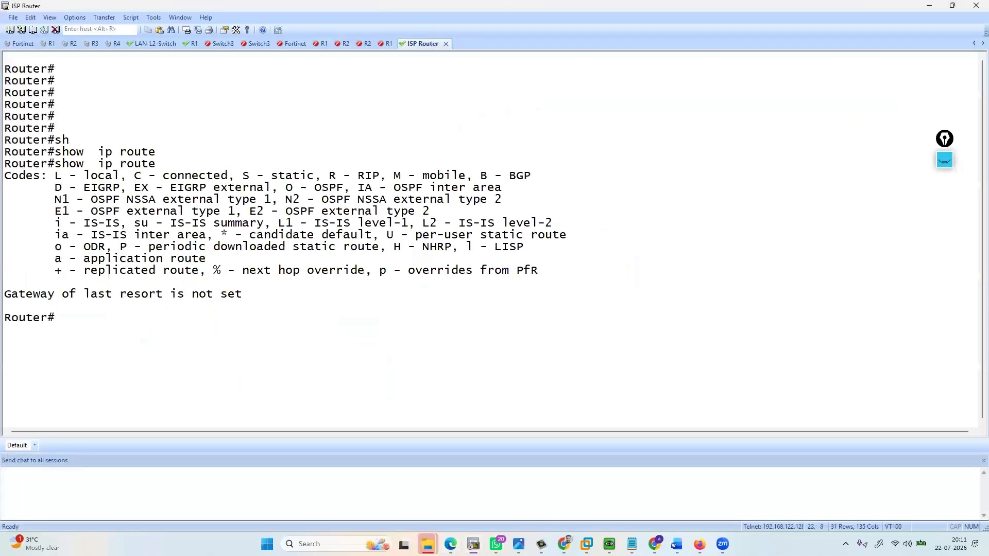
pyautogui.write('sh')
pyautogui.press('Tab')
pyautogui.write('ip')
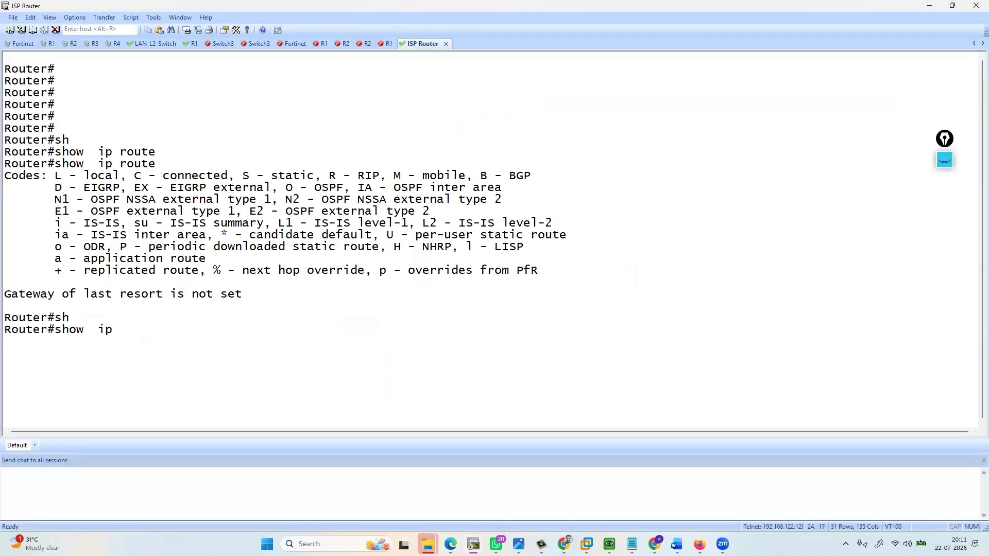
pyautogui.press('BackSpace')
pyautogui.press('BackSpace')
pyautogui.press('BackSpace')
pyautogui.press('BackSpace')
pyautogui.press('BackSpace')
pyautogui.press('BackSpace')
pyautogui.press('BackSpace')
pyautogui.press('BackSpace')
pyautogui.press('BackSpace')
# - Enter global configuration mode on the ISP Router and enable interface e0/1 with no shut
pyautogui.write('conf t')
pyautogui.press('Return')
pyautogui.press('Return')
pyautogui.press('Return')
pyautogui.write('int e0/1')
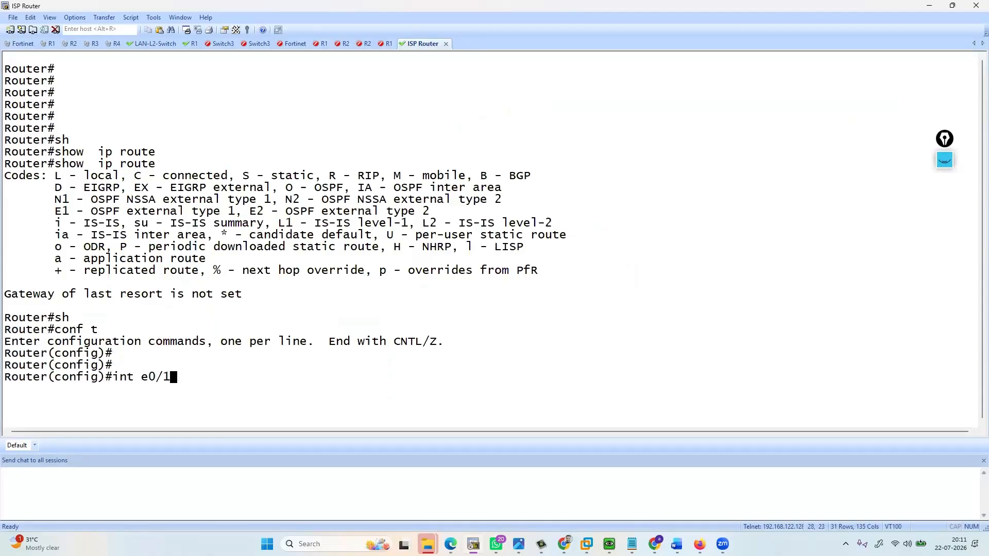
pyautogui.press('Return')
pyautogui.write('no shut')
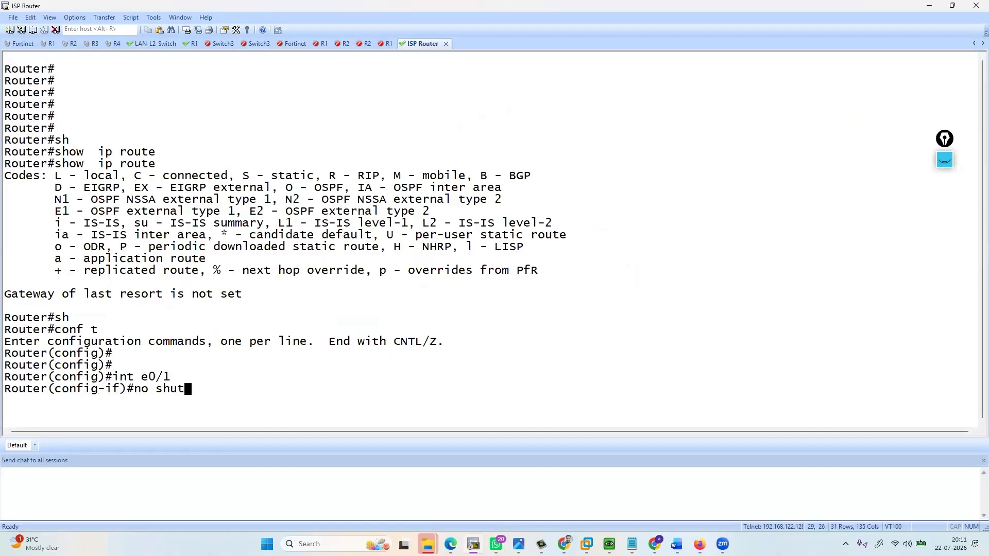
pyautogui.press('Return')
# - Set interface e0/1 to get its IP address by DHCP and leave configuration mode with end
pyautogui.write('ip add')
pyautogui.press('Tab')
pyautogui.write('d')
pyautogui.press('Tab')
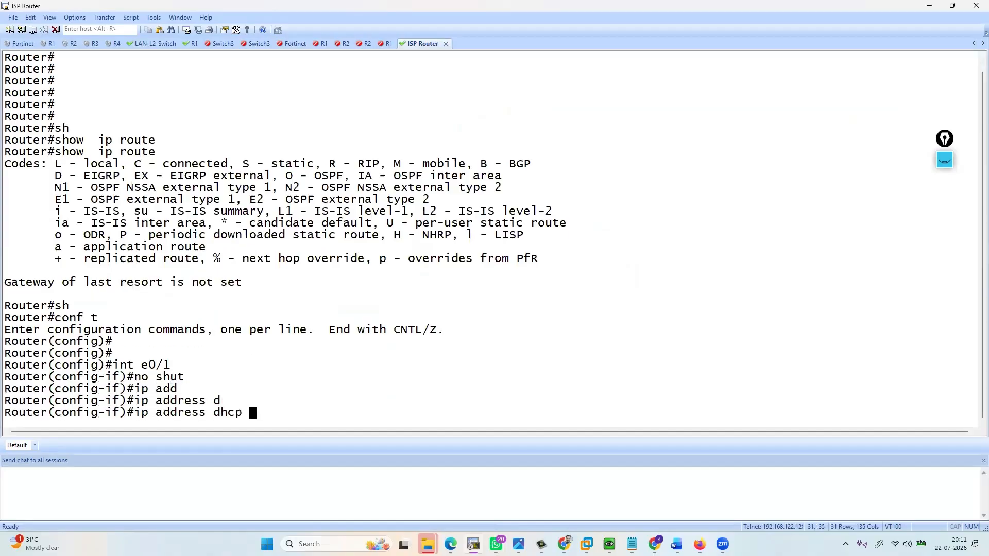
pyautogui.press('Return')
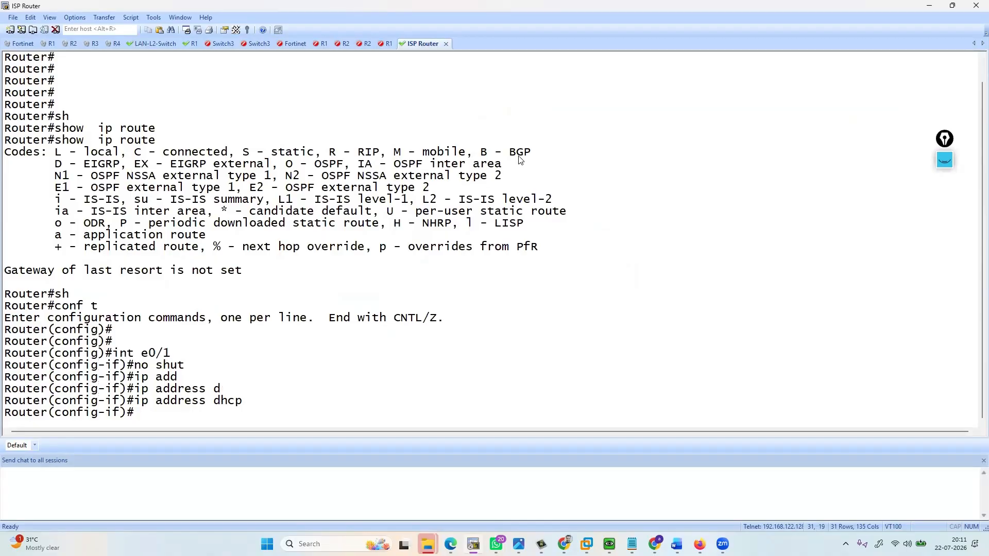
pyautogui.hotkey('alt', 'Tab')
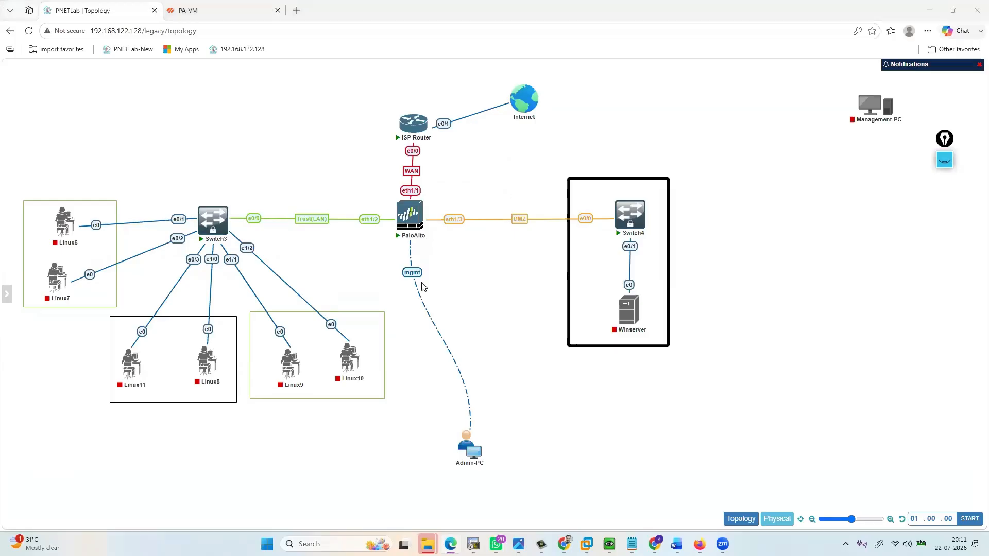
pyautogui.hotkey('alt', 'Tab')
pyautogui.write('end')
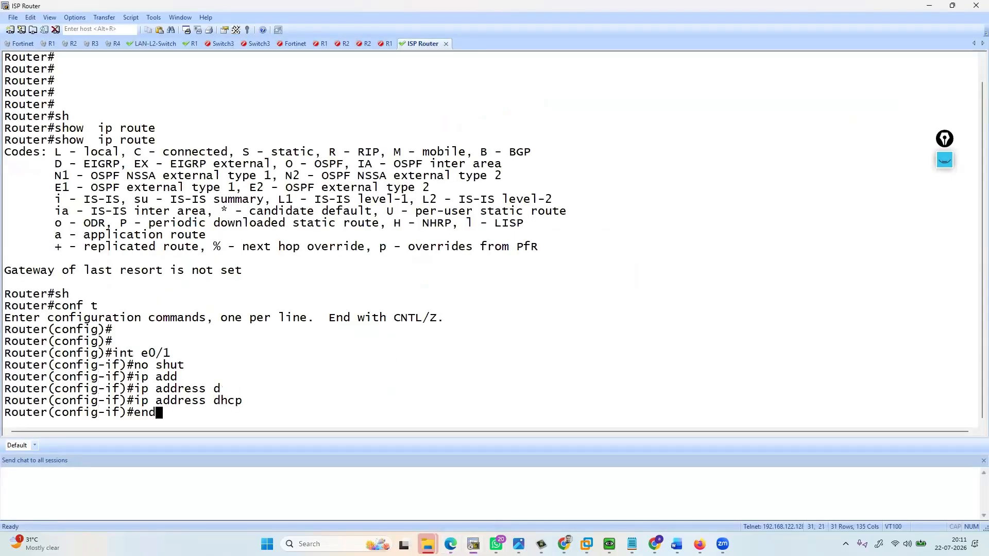
pyautogui.press('Return')
pyautogui.press('Return')
pyautogui.press('Return')
# - List the router's interfaces and their addresses with show ip interface brief
pyautogui.write('sh')
pyautogui.press('Tab')
pyautogui.write('ip int bri')
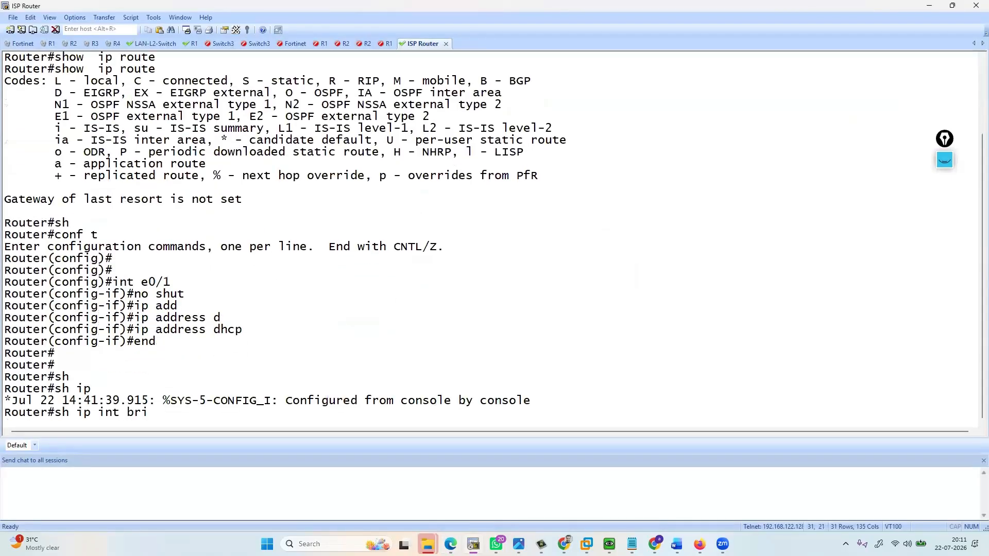
pyautogui.press('Tab')
pyautogui.press('Return')
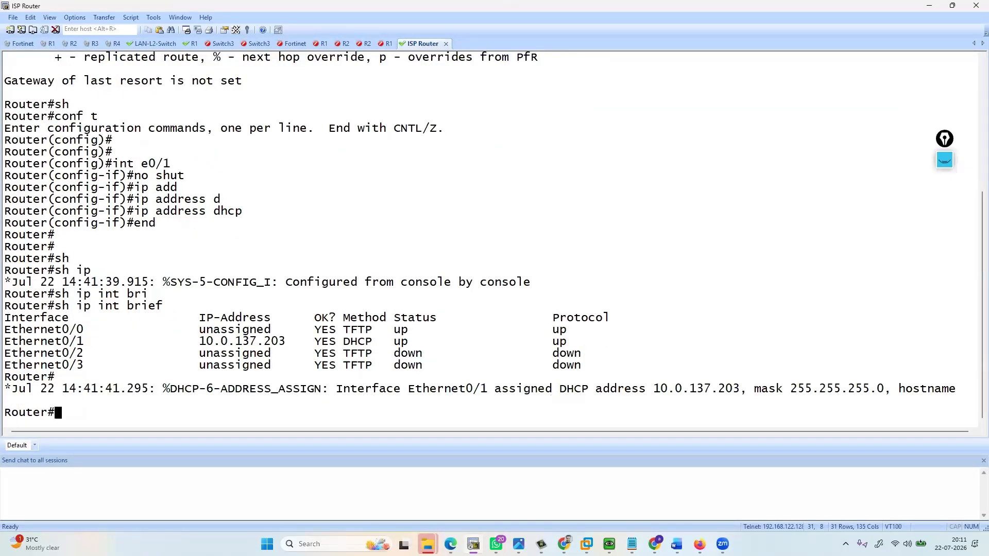
pyautogui.press('Return')
pyautogui.press('Return')
pyautogui.press('Return')
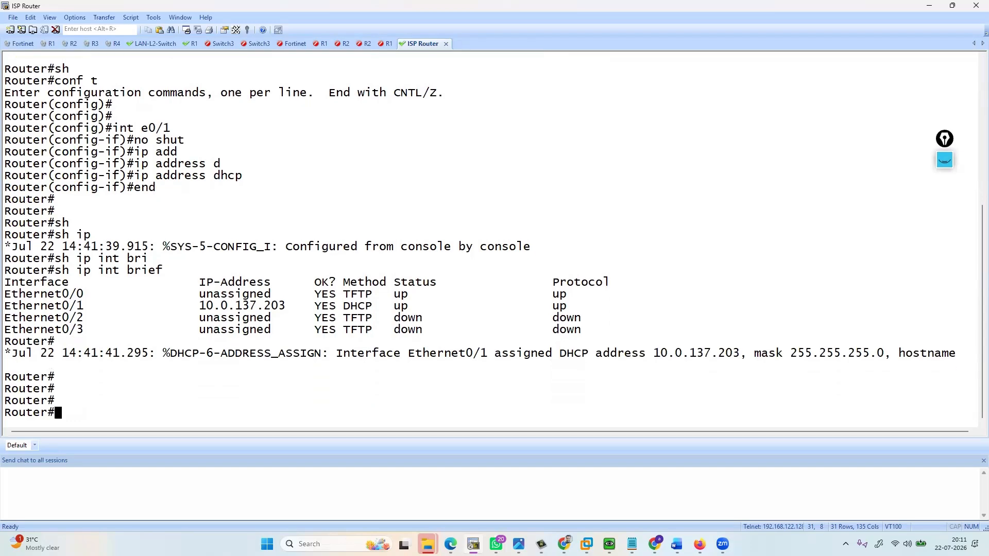
# - Display the routing table with show ip route to check the default route
pyautogui.write('sh')
pyautogui.press('Tab')
pyautogui.write('ip rou')
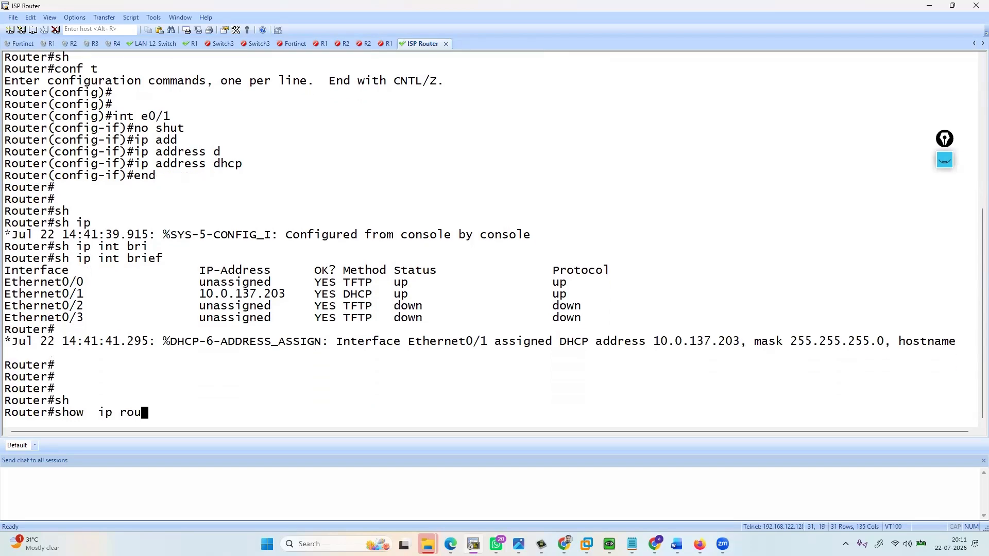
pyautogui.press('Tab')
pyautogui.press('Return')
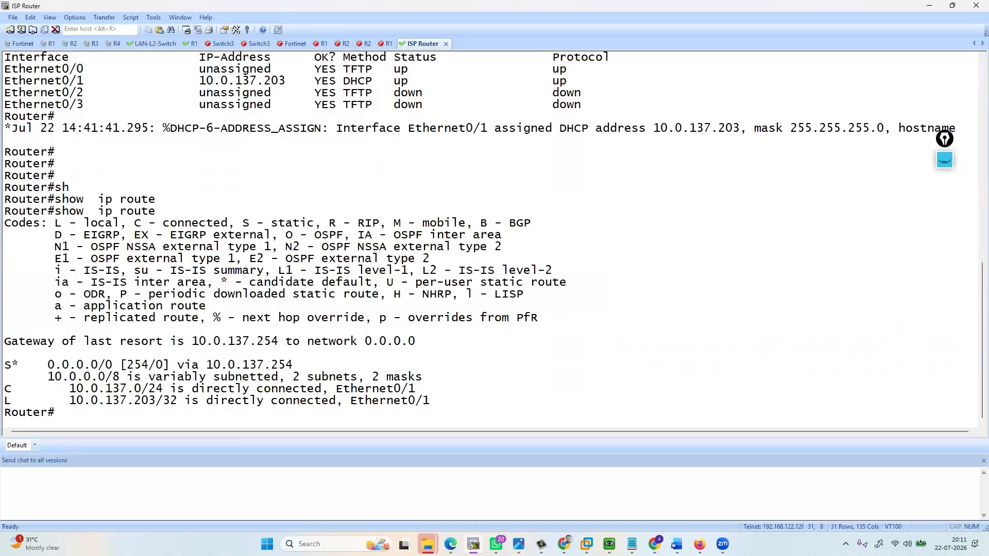
# - Ping 8.8.8.8 from the ISP Router to test internet connectivity
pyautogui.press('Return')
pyautogui.press('Return')
pyautogui.write('ping ')
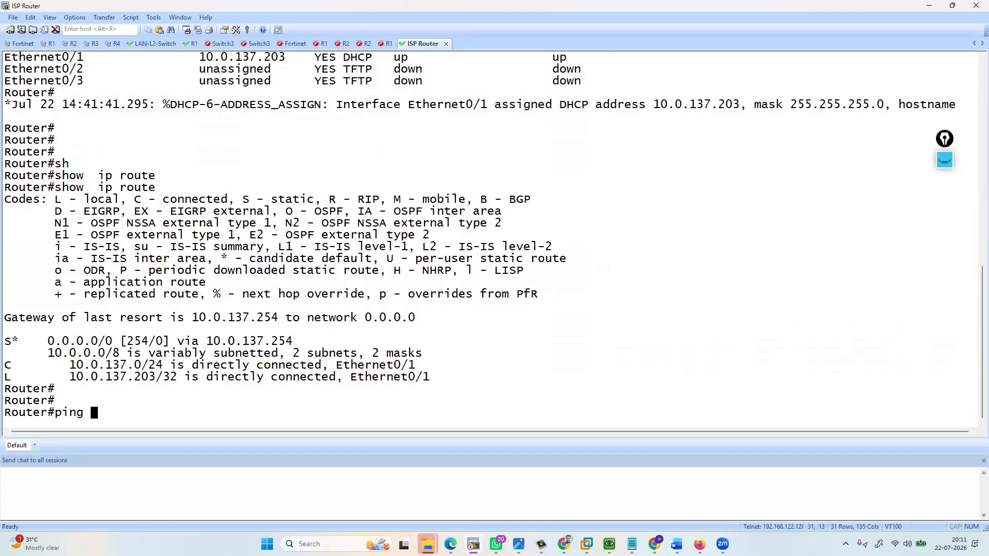
pyautogui.write('8.8.8.8.')
pyautogui.press('Return')
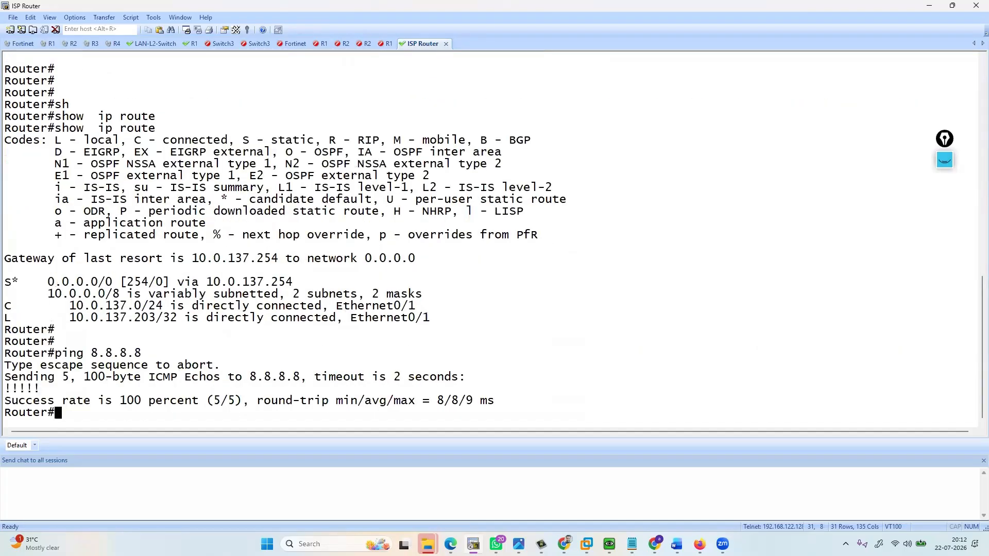
# - Recall the last ping command and run it against 1.1.1.1 instead
pyautogui.press('Up')
pyautogui.press('BackSpace')
pyautogui.press('BackSpace')
pyautogui.press('BackSpace')
pyautogui.press('BackSpace')
pyautogui.press('BackSpace')
pyautogui.press('BackSpace')
pyautogui.press('BackSpace')
pyautogui.write('1.1.1.1')
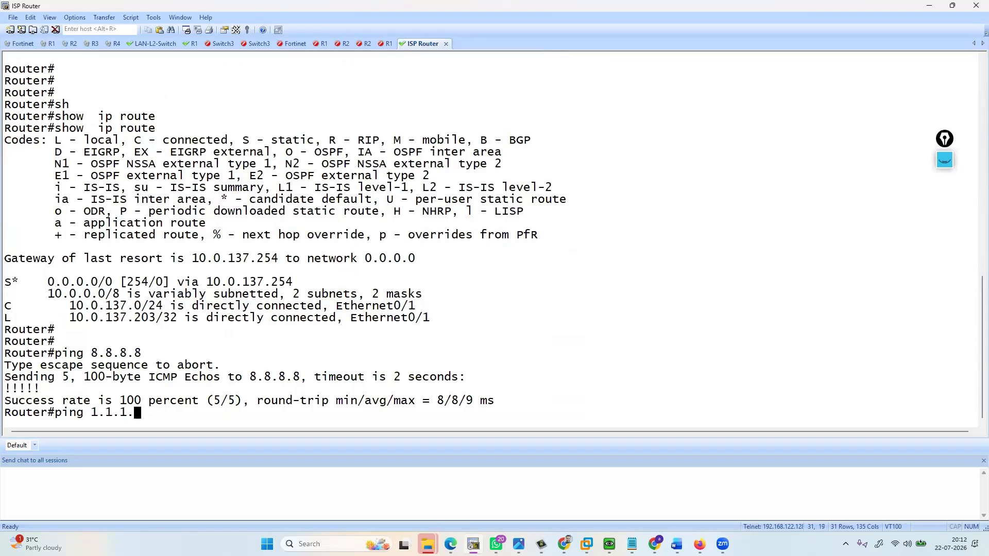
pyautogui.press('Return')
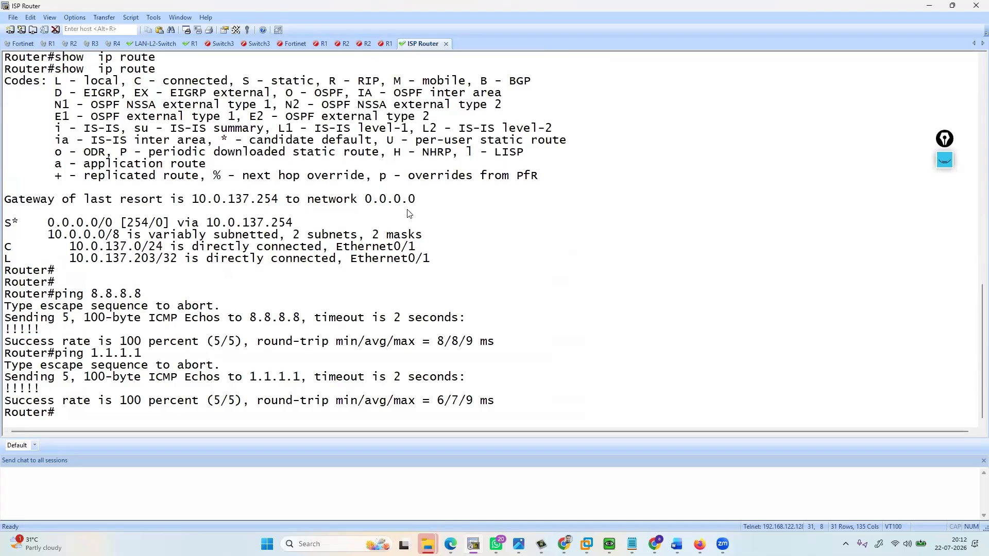
# - Check the PNETLab topology, return to the ISP Router console and enter global configuration mode with conf t
pyautogui.hotkey('alt', 'Tab')
pyautogui.hotkey('alt', 'Tab')
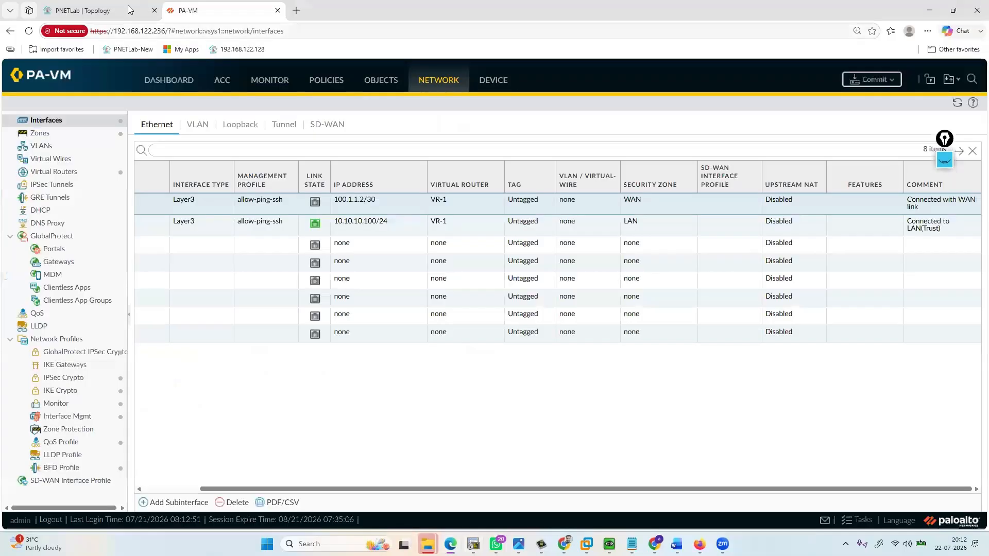
pyautogui.click(129, 8)
pyautogui.hotkey('alt', 'Tab')
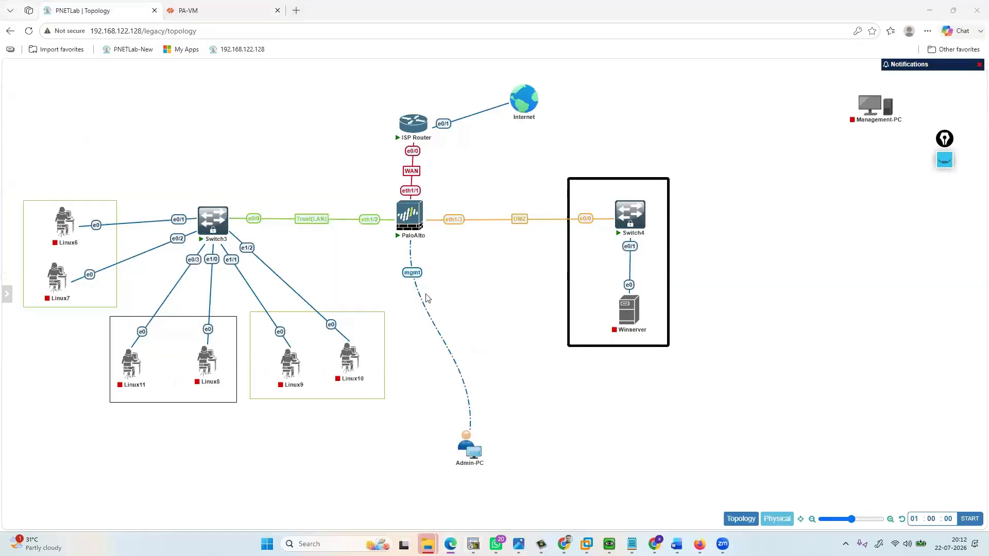
pyautogui.hotkey('alt', 'Tab')
pyautogui.write('con ft')
pyautogui.press('Return')
pyautogui.press('Return')
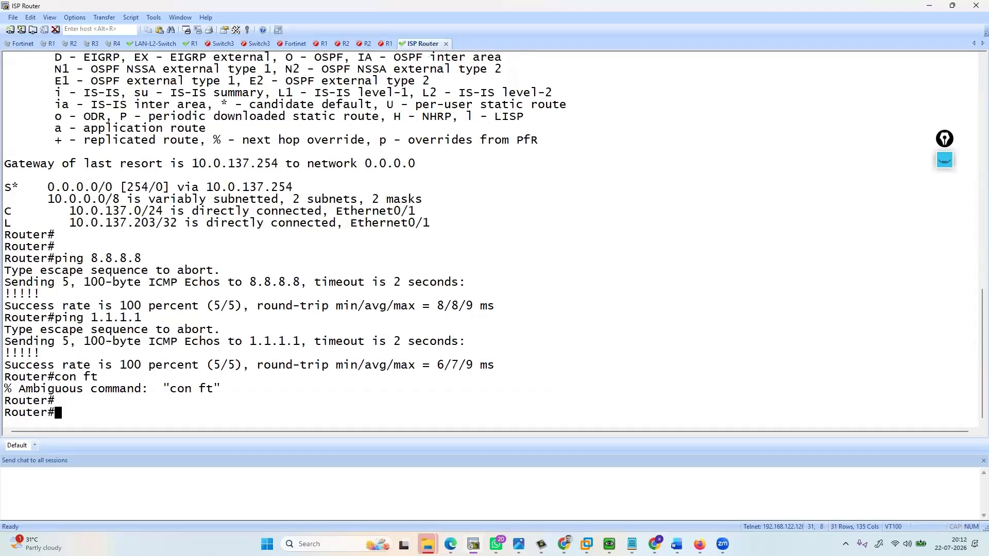
pyautogui.write('conf t')
pyautogui.press('Return')
pyautogui.press('Return')
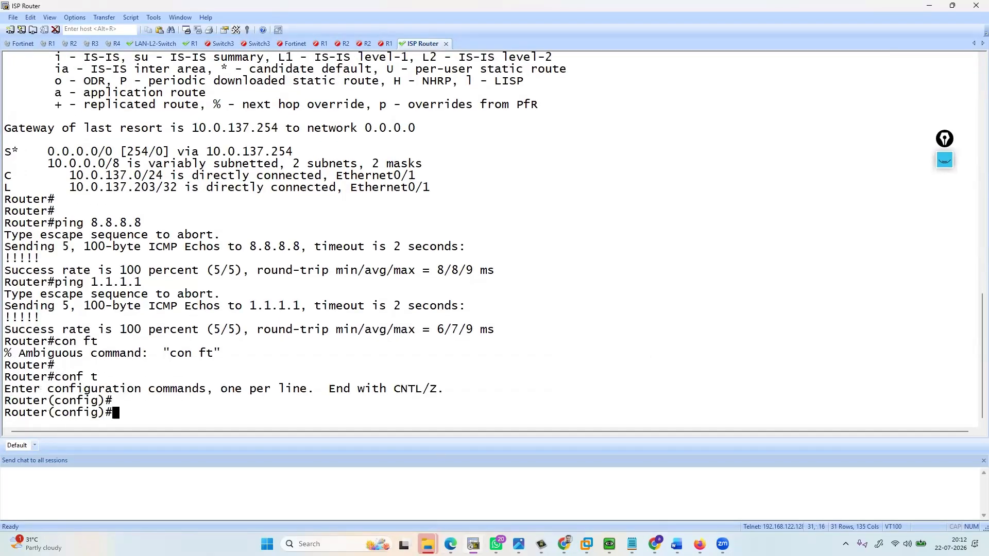
# - Switch to Notepad, open the Switch3 command notes and place the cursor on an empty line below the last command
pyautogui.click(631, 544)
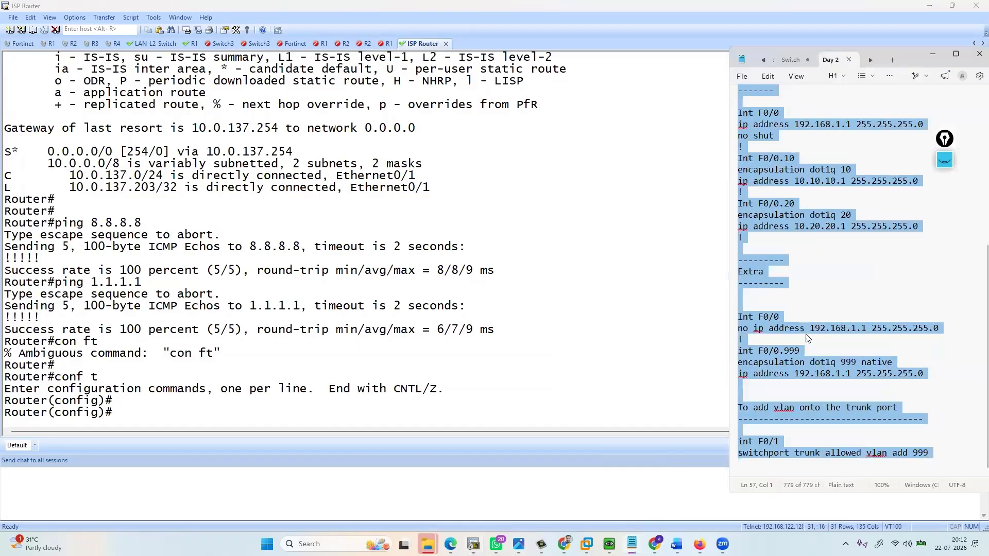
pyautogui.click(793, 274)
pyautogui.scroll(8, 794, 272)
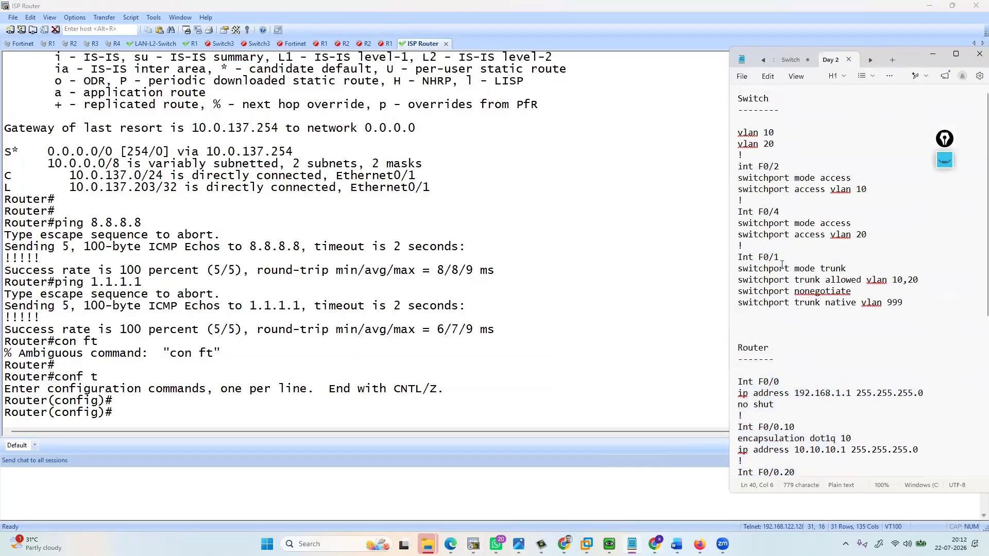
pyautogui.scroll(-8, 774, 143)
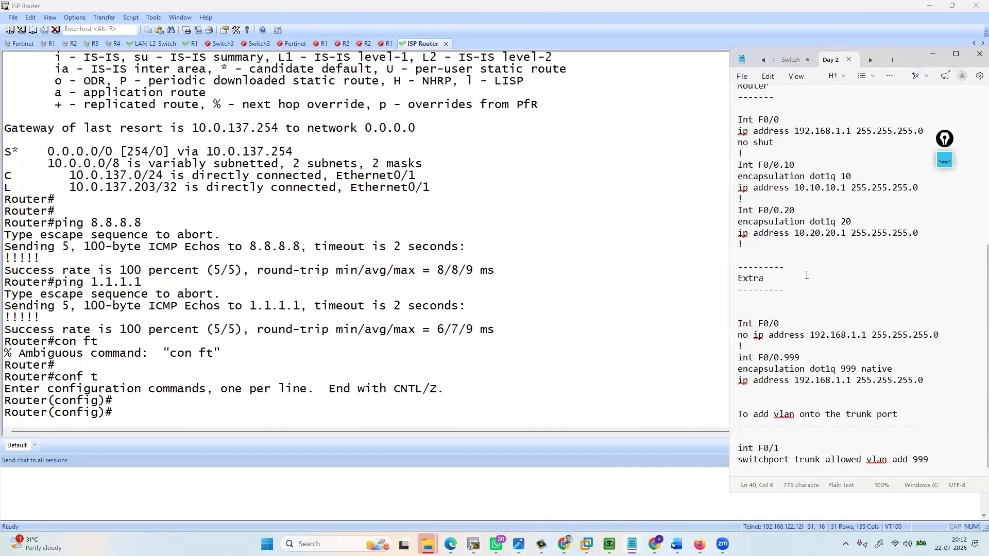
pyautogui.scroll(10, 814, 323)
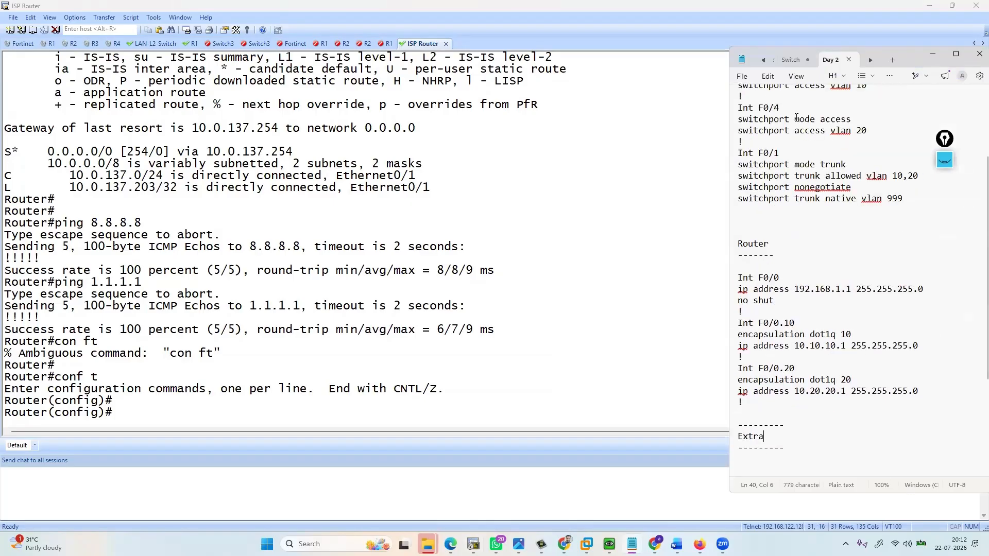
pyautogui.click(788, 59)
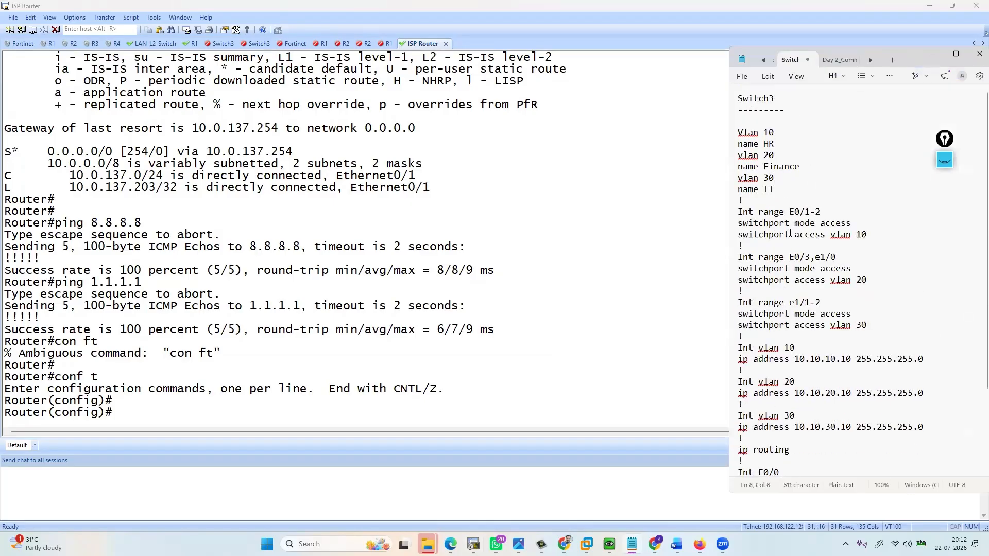
pyautogui.scroll(-3, 789, 233)
pyautogui.scroll(2, 801, 373)
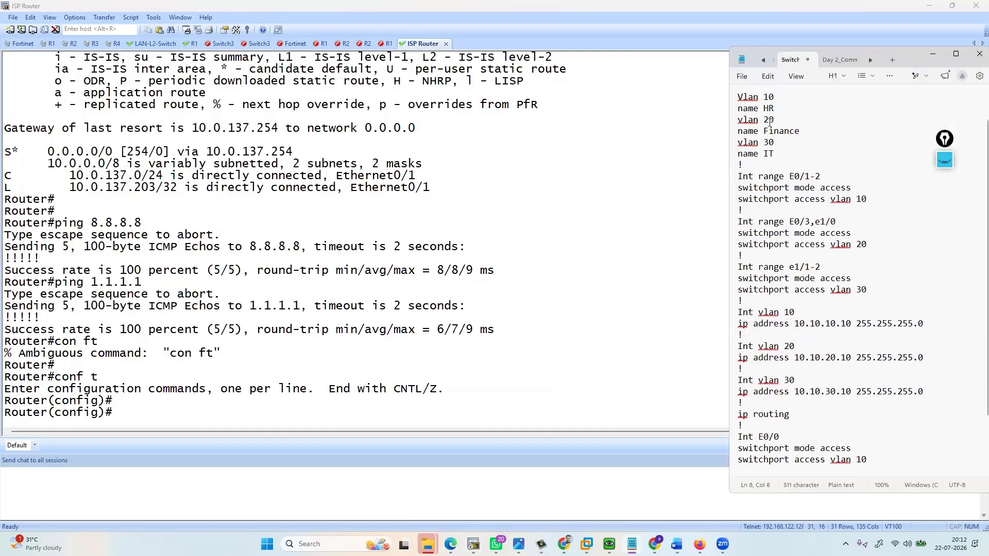
pyautogui.scroll(-2, 829, 381)
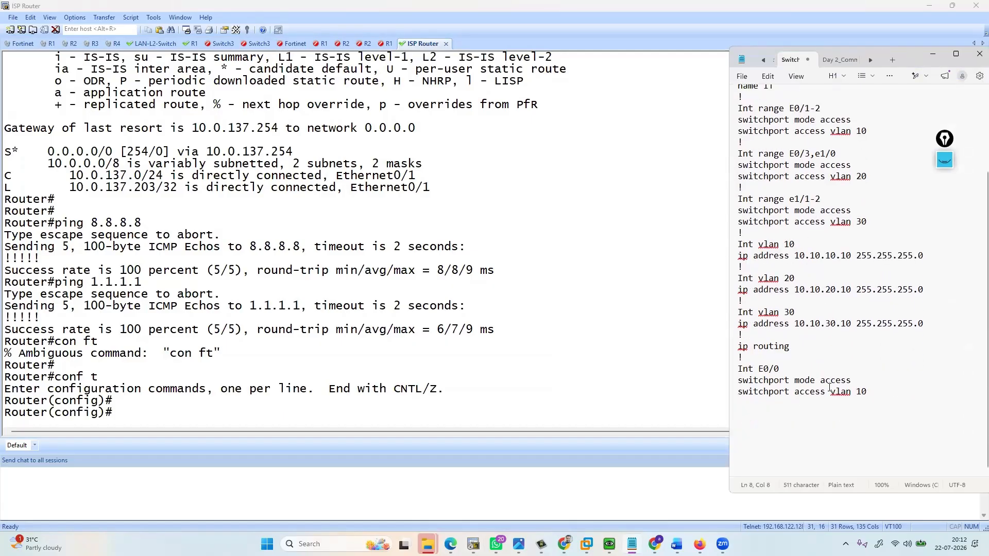
pyautogui.scroll(3, 781, 426)
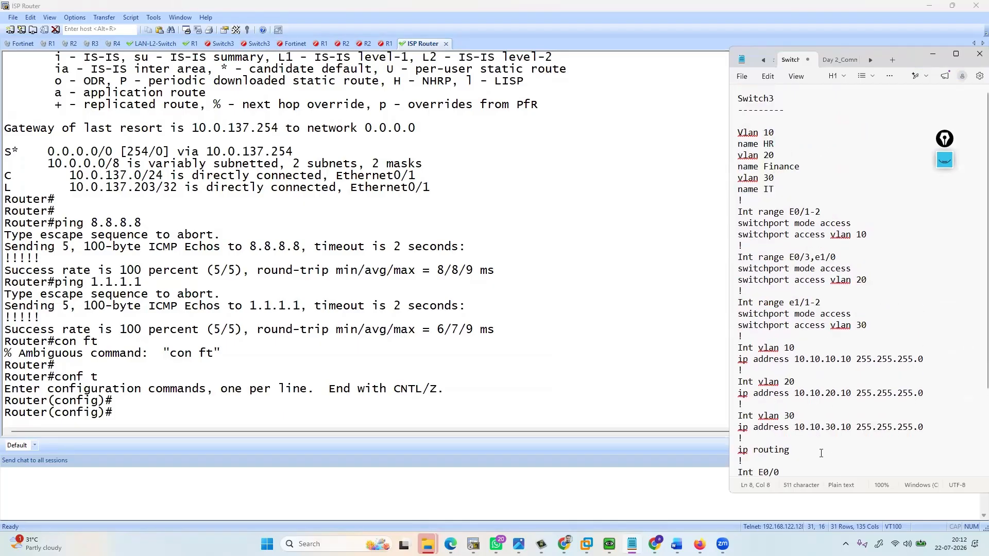
pyautogui.scroll(-3, 821, 453)
pyautogui.click(778, 423)
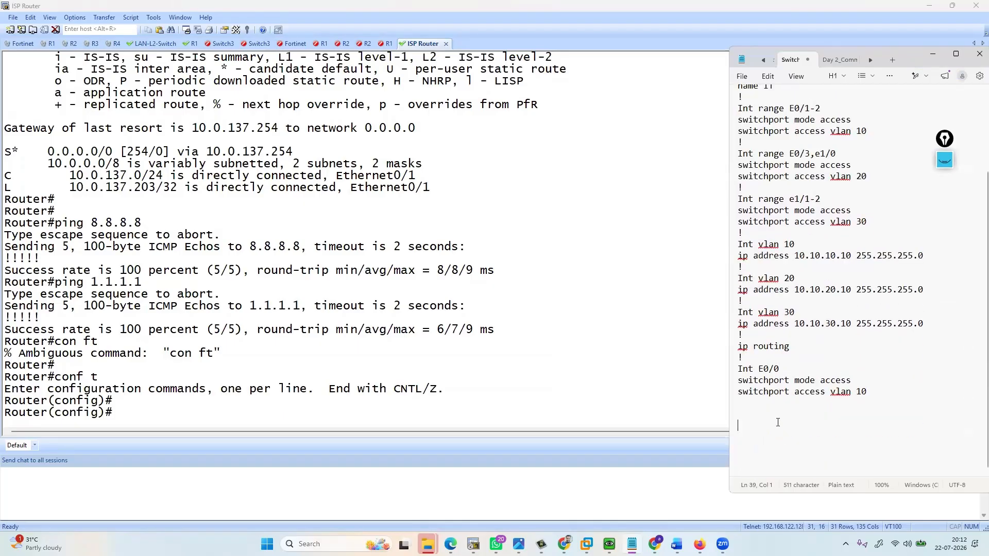
# - With the PNETLab topology shown behind the notes, add the heading ISP-Router underlined with dashes and a blank line
pyautogui.hotkey('alt', 'Tab')
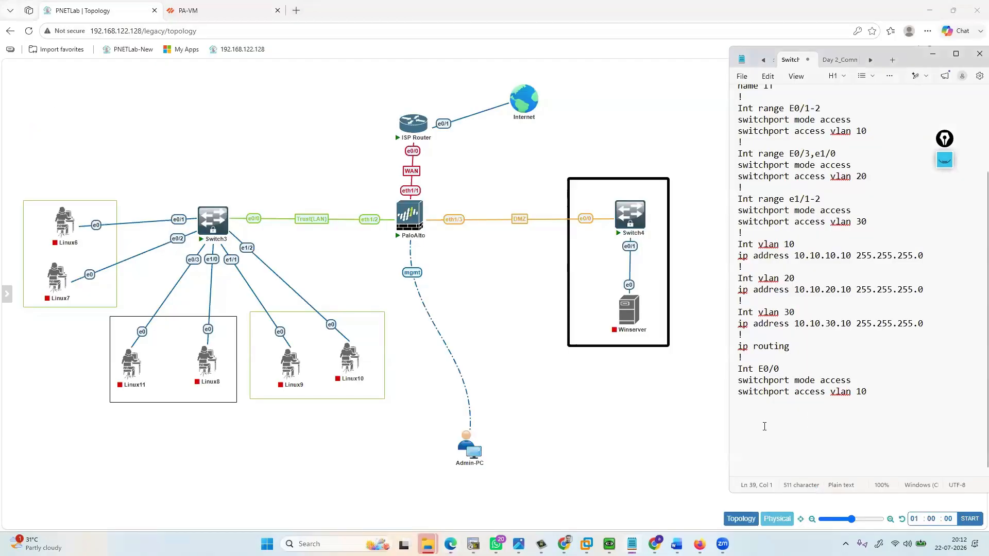
pyautogui.write('ISP-Router')
pyautogui.press('Return')
pyautogui.write('-----------')
pyautogui.press('Return')
pyautogui.press('Return')
# - Write the E0/1 commands under the ISP-Router heading: Int E0/1, no shut and ip address dhcp
pyautogui.write('Int E0/1')
pyautogui.press('Return')
pyautogui.write('n')
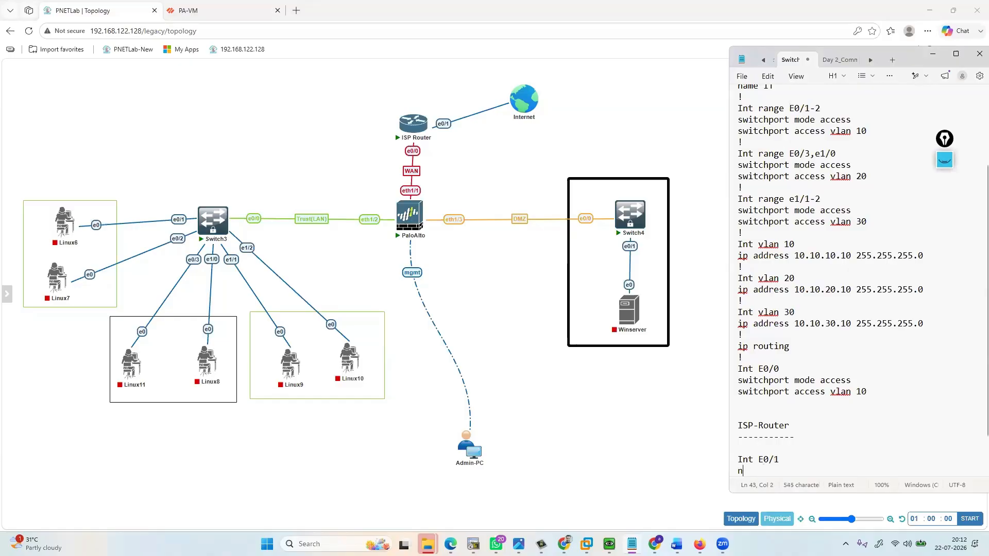
pyautogui.write('o shut')
pyautogui.press('Return')
pyautogui.write('ip addre')
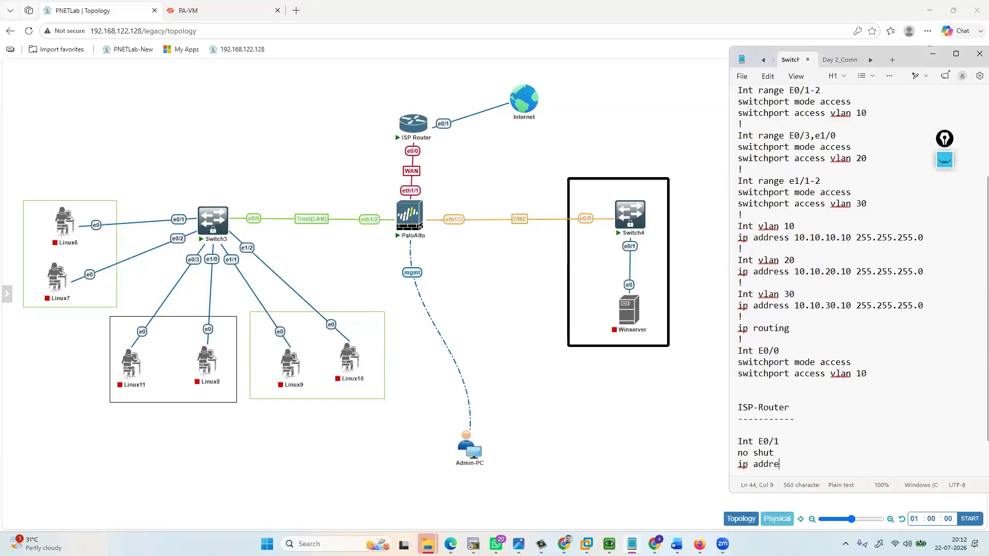
pyautogui.write('ss dhcp')
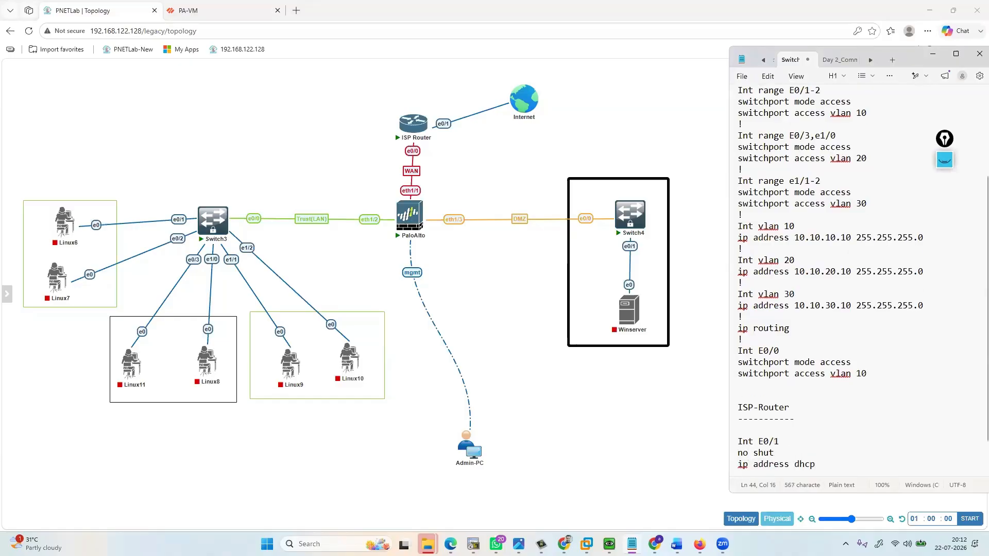
# - Add a ! separator line below the E0/1 commands, followed by Int E0/0 and no shut
pyautogui.press('Return')
pyautogui.write('!')
pyautogui.press('Return')
pyautogui.write('It')
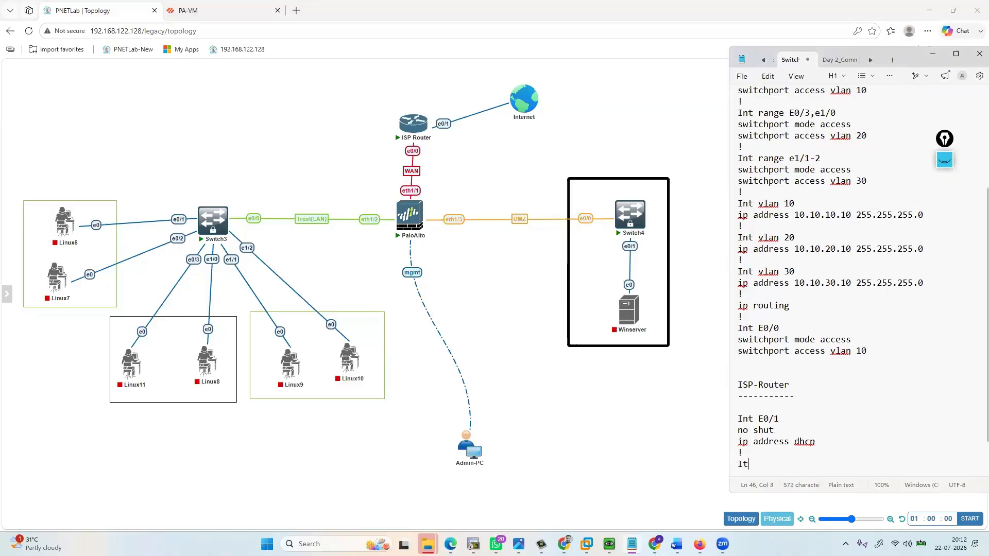
pyautogui.press('BackSpace')
pyautogui.write('nt E0/0')
pyautogui.press('Return')
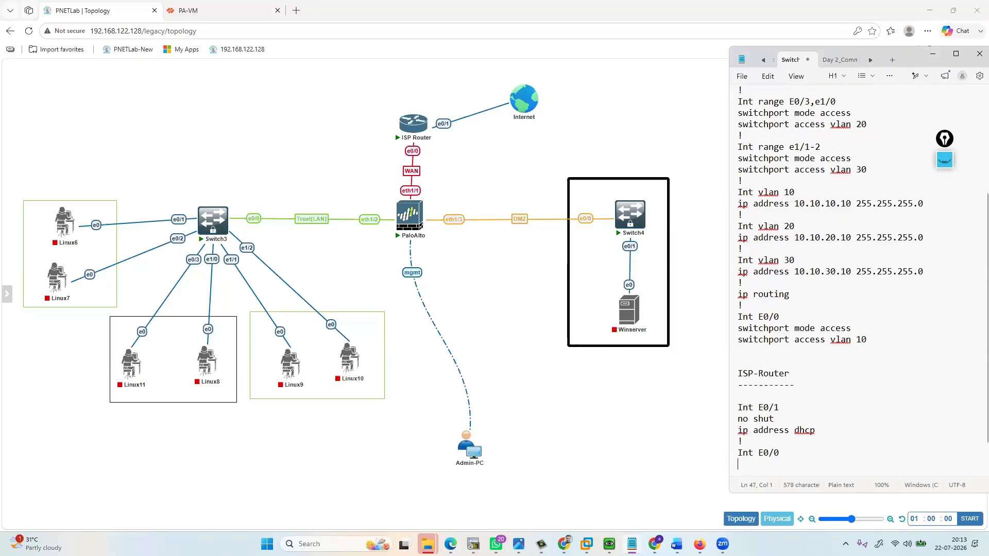
pyautogui.write('no sub')
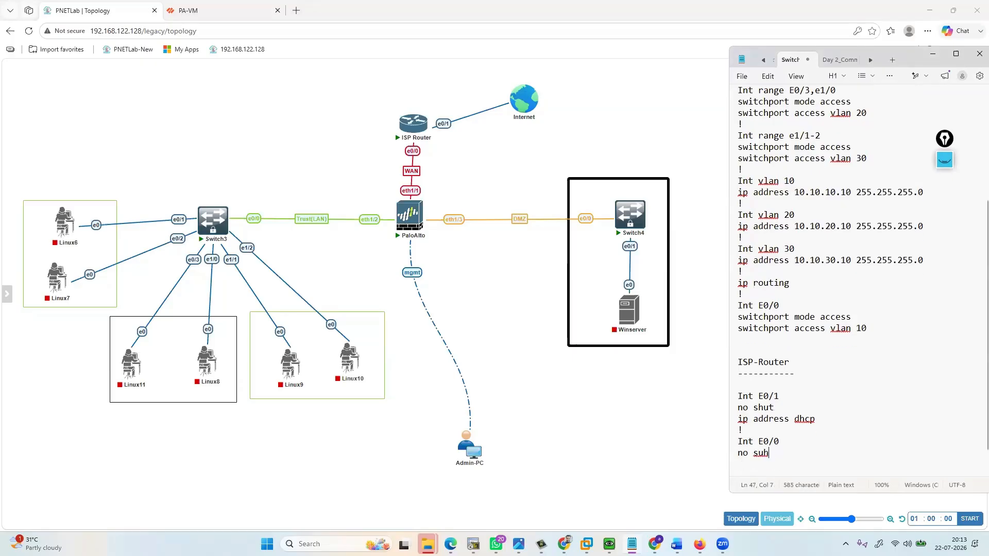
pyautogui.press('BackSpace')
pyautogui.press('BackSpace')
pyautogui.write('hut')
pyautogui.press('Return')
# - Insert the line Hostname ISP-Router and a ! separator above Int E0/1 in the ISP-Router notes
pyautogui.press('Up')
pyautogui.press('Up')
pyautogui.press('Up')
pyautogui.press('Up')
pyautogui.press('Up')
pyautogui.press('Up')
pyautogui.press('Up')
pyautogui.press('Return')
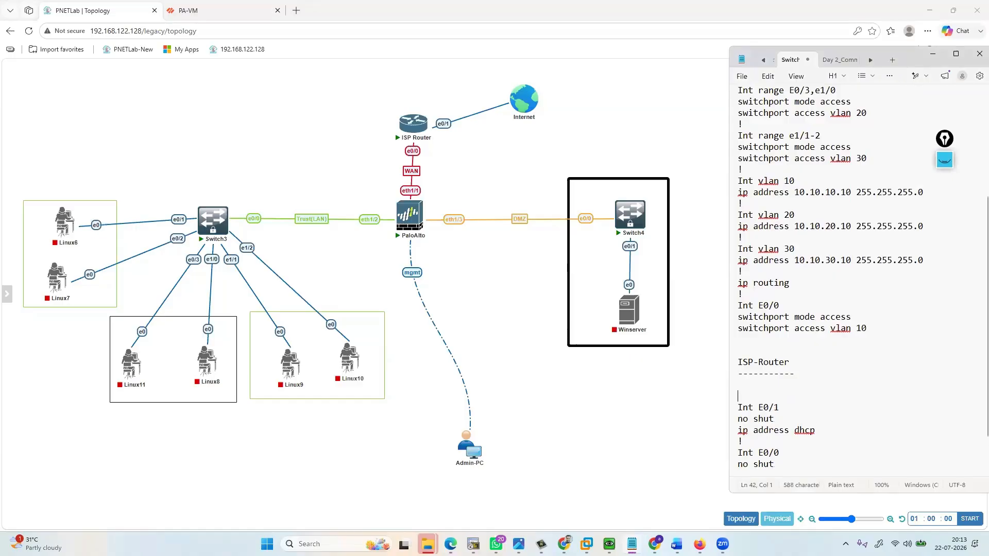
pyautogui.write('Hostname I')
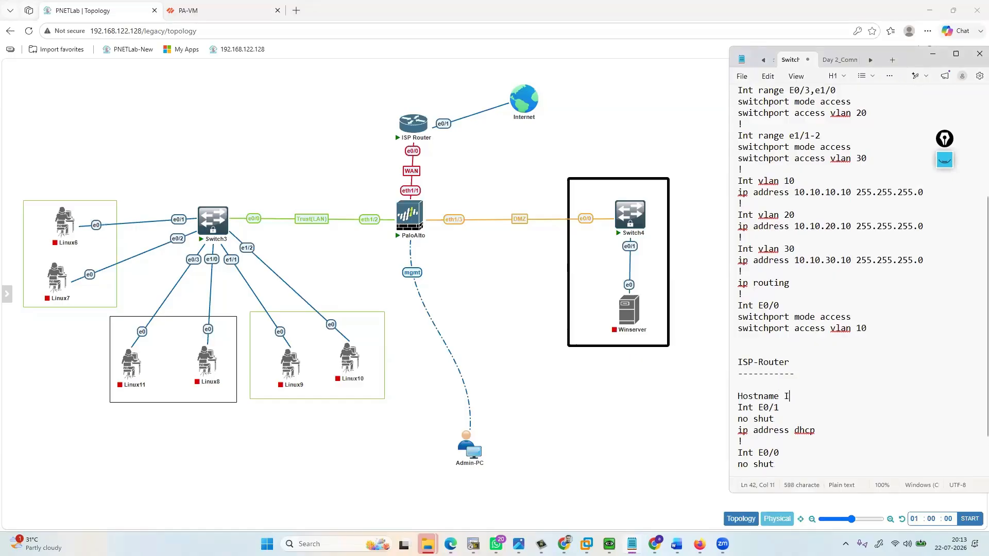
pyautogui.write('SP-Router')
pyautogui.press('Return')
pyautogui.write('!')
pyautogui.press('Return')
# - Below the hostname separator, write the commands Line console 0 and no exec-timeout
pyautogui.write('Li')
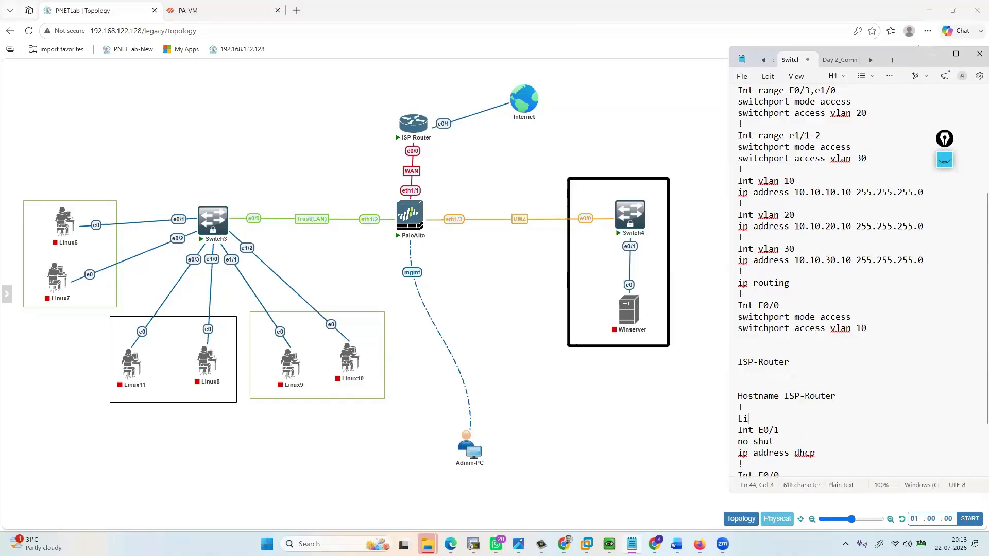
pyautogui.write('ne conso')
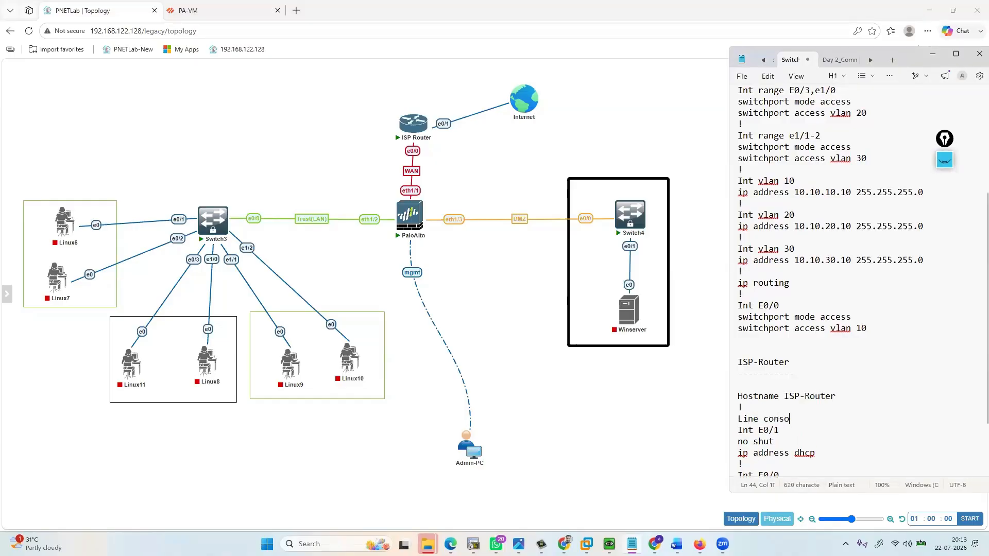
pyautogui.write('le 0')
pyautogui.press('Return')
pyautogui.write('no exec-tom')
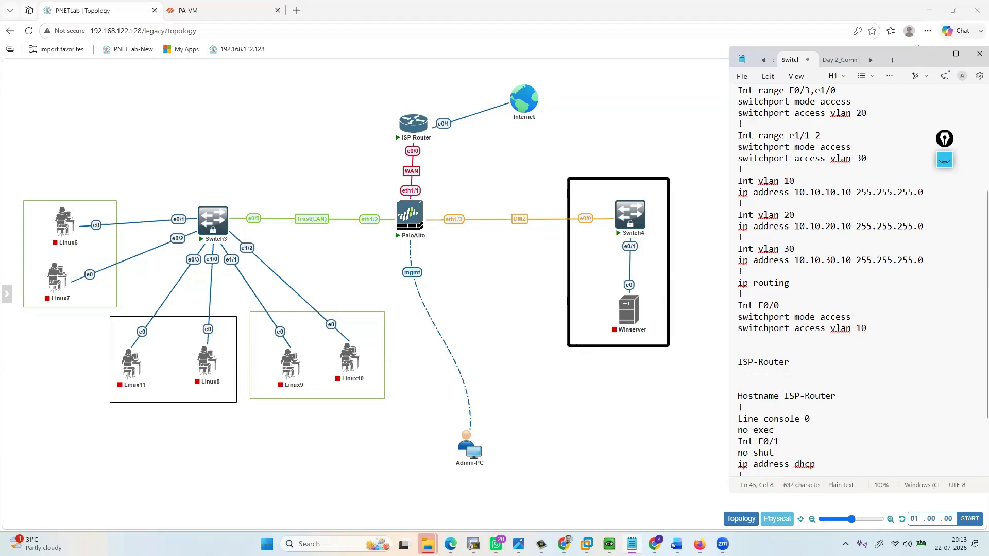
pyautogui.press('BackSpace')
pyautogui.press('BackSpace')
pyautogui.write('imeout')
pyautogui.press('Return')
# - Add logging synchronous to the console commands, followed by a ! separator directly above Int E0/1
pyautogui.write('logging sun')
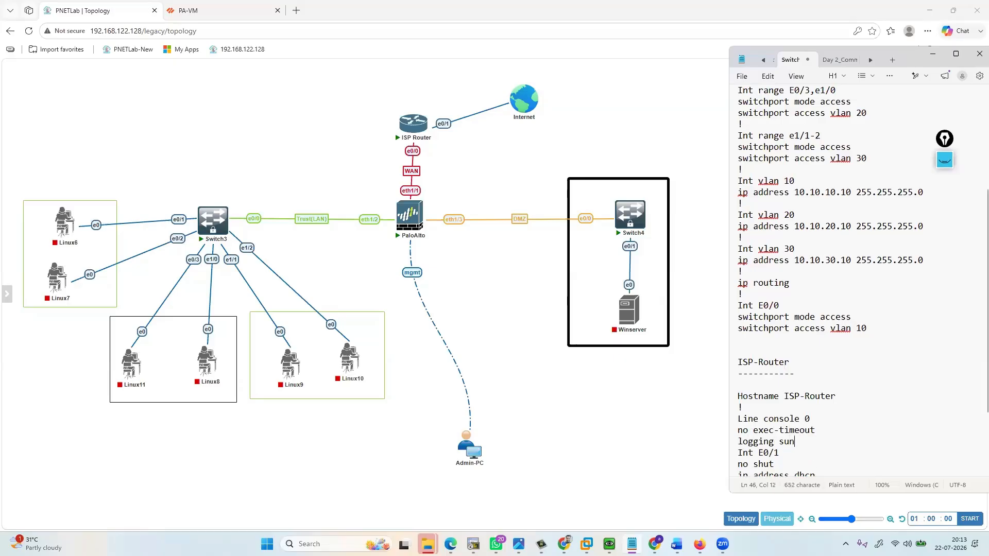
pyautogui.press('BackSpace')
pyautogui.press('BackSpace')
pyautogui.write('ynchronous')
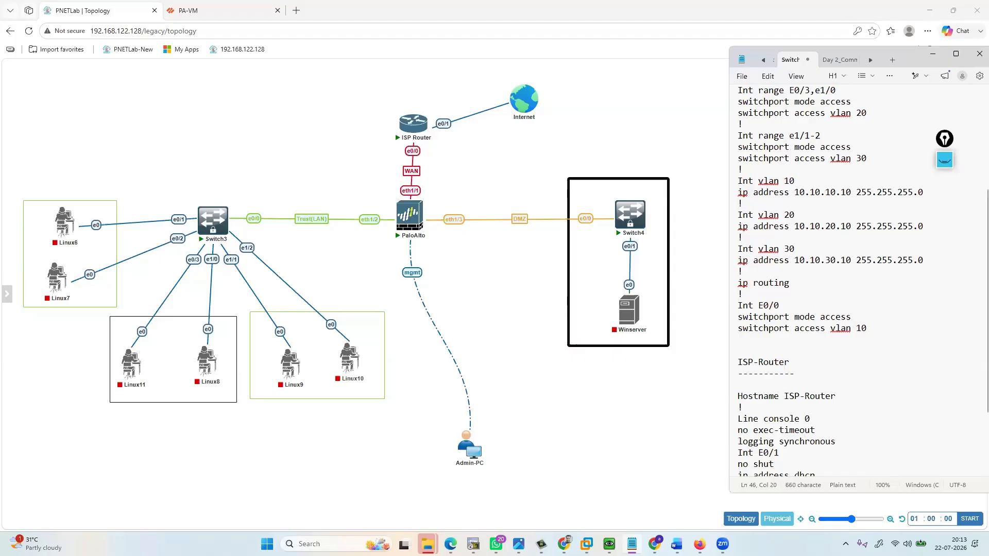
pyautogui.press('Left')
pyautogui.press('Left')
pyautogui.press('End')
pyautogui.press('Return')
pyautogui.write('!')
pyautogui.press('Return')
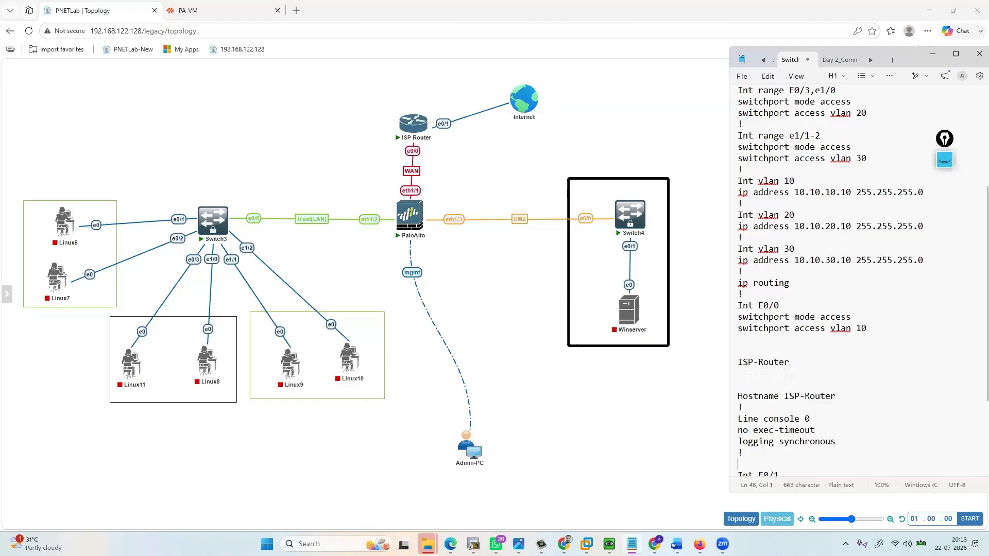
pyautogui.press('BackSpace')
pyautogui.press('Down')
pyautogui.press('Down')
pyautogui.press('Down')
pyautogui.press('Down')
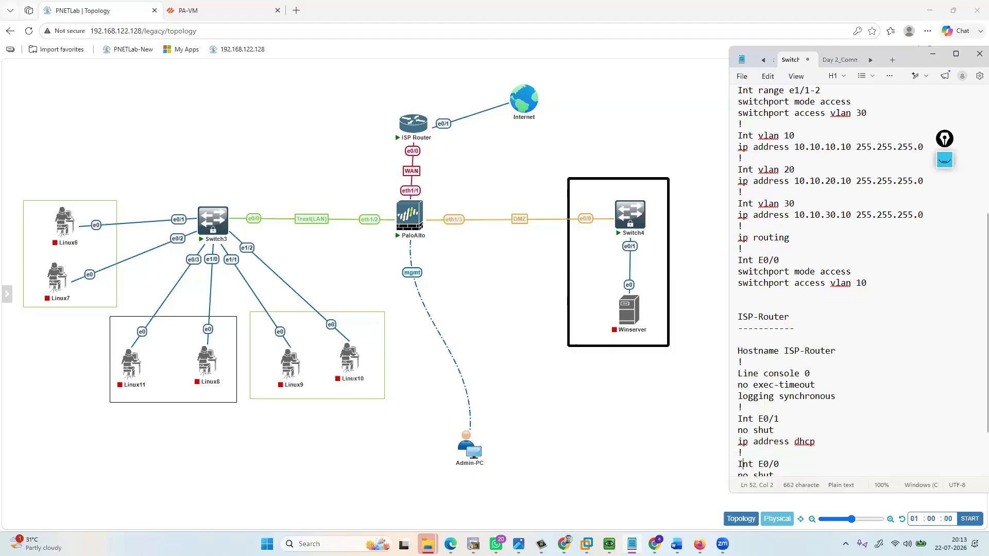
pyautogui.press('Up')
pyautogui.press('Up')
pyautogui.press('Up')
pyautogui.press('Up')
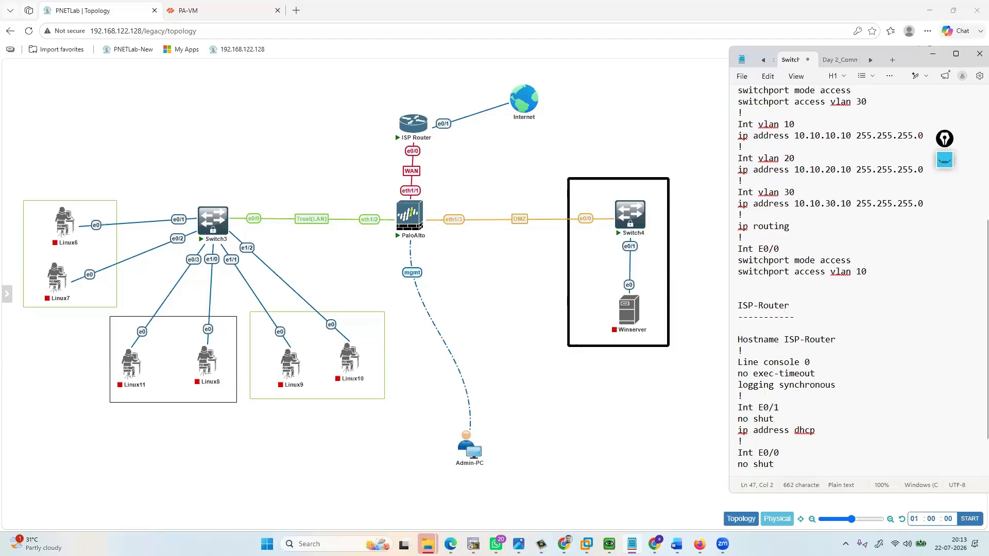
pyautogui.hotkey('shift', 'Up')
pyautogui.hotkey('shift', 'Up')
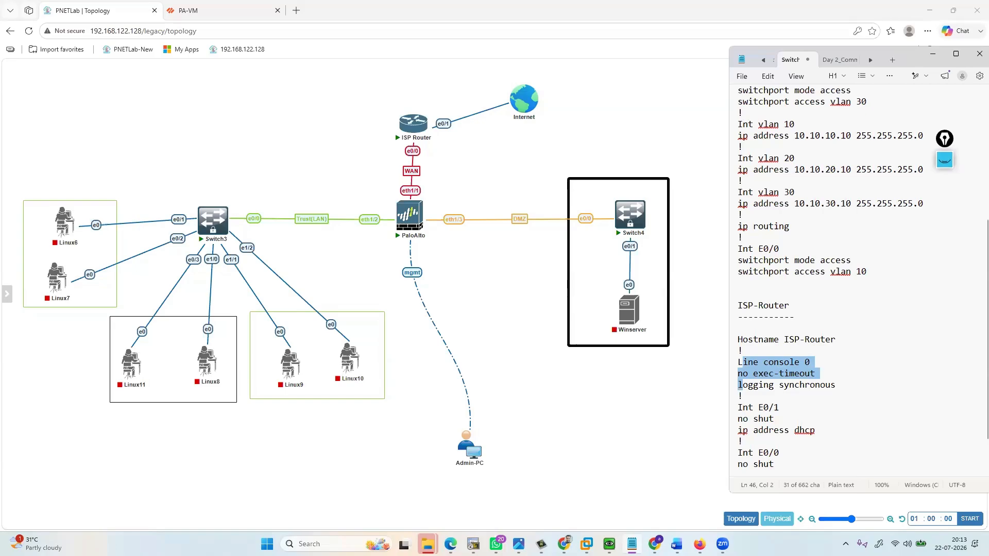
# - Start an ip address line below no shut in the Int E0/0 section at the end of the notes
pyautogui.press('Down')
pyautogui.press('Down')
pyautogui.press('Down')
pyautogui.press('Down')
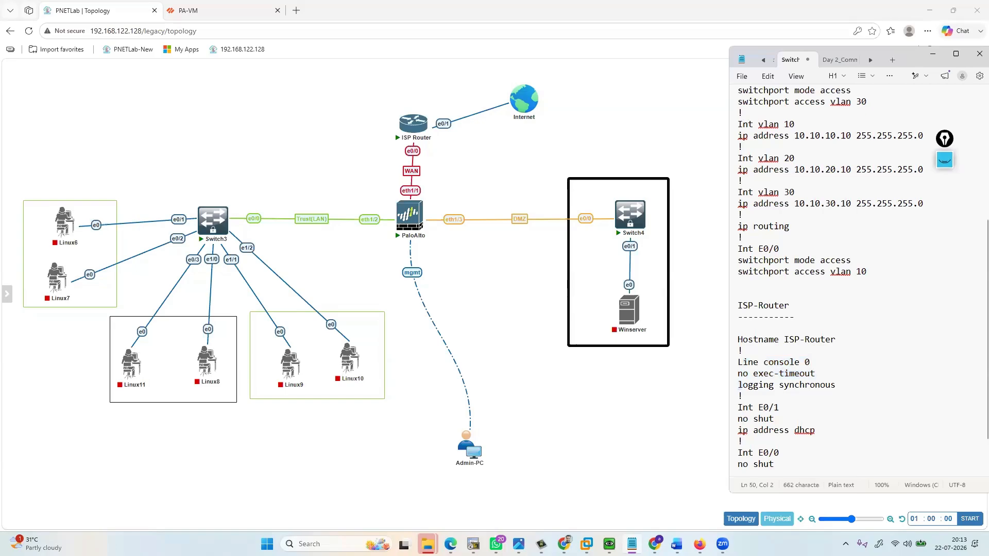
pyautogui.press('Down')
pyautogui.press('Down')
pyautogui.press('Down')
pyautogui.press('Down')
pyautogui.press('Down')
pyautogui.press('Down')
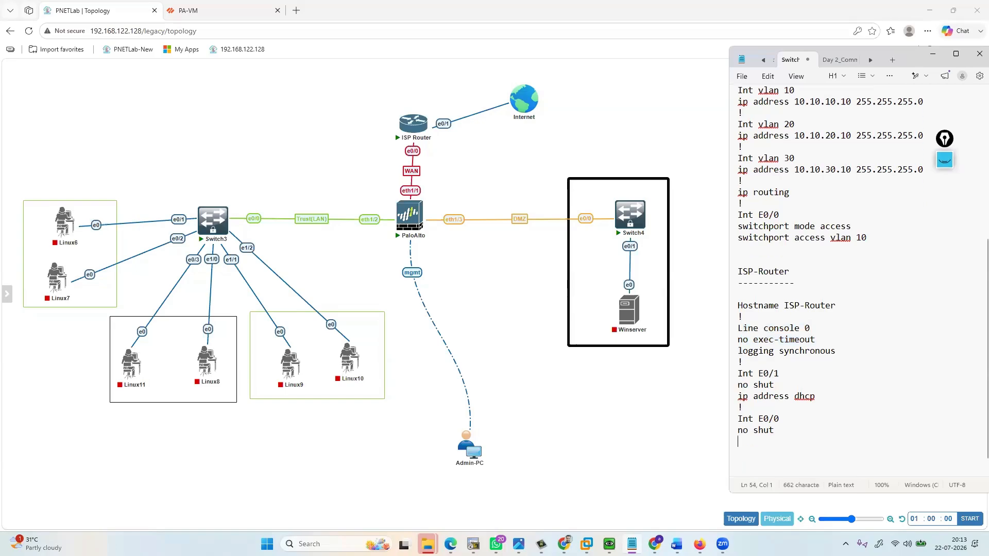
pyautogui.write('!')
pyautogui.press('Up')
pyautogui.press('BackSpace')
pyautogui.write('ip address')
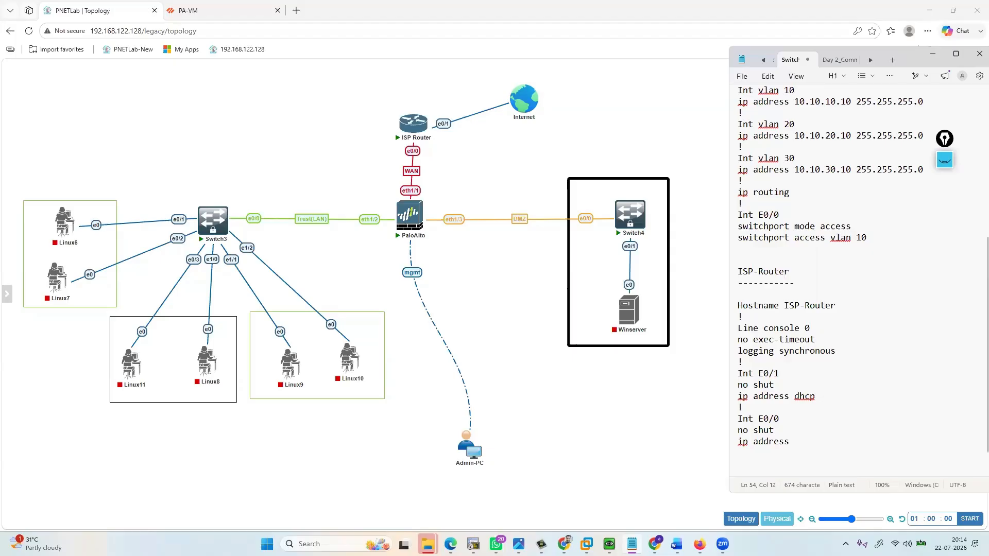
# - Complete the E0/0 ip address line with the address 100.1.1.1
pyautogui.press('Up')
pyautogui.press('Right')
pyautogui.press('Down')
pyautogui.press('Down')
pyautogui.press('Up')
pyautogui.press('Up')
pyautogui.press('Right')
pyautogui.press('Right')
pyautogui.press('End')
pyautogui.write('100.1.1.1')
# - Check the WAN subnet in the PNETLab network diagram, then return to the notes and append the mask 255.255.255.252 to the E0/0 address
pyautogui.click(732, 498)
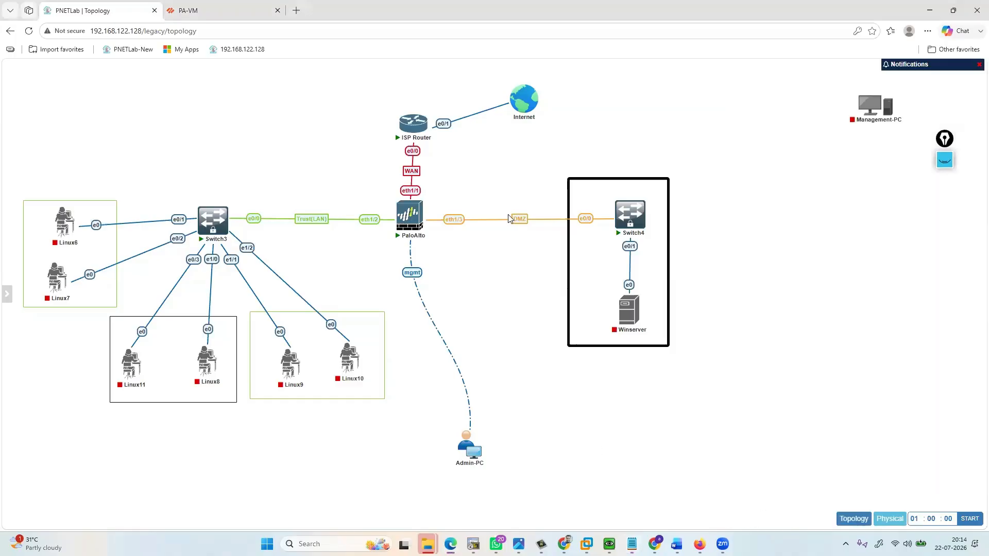
pyautogui.scroll(-10, 519, 178)
pyautogui.scroll(-1, 720, 410)
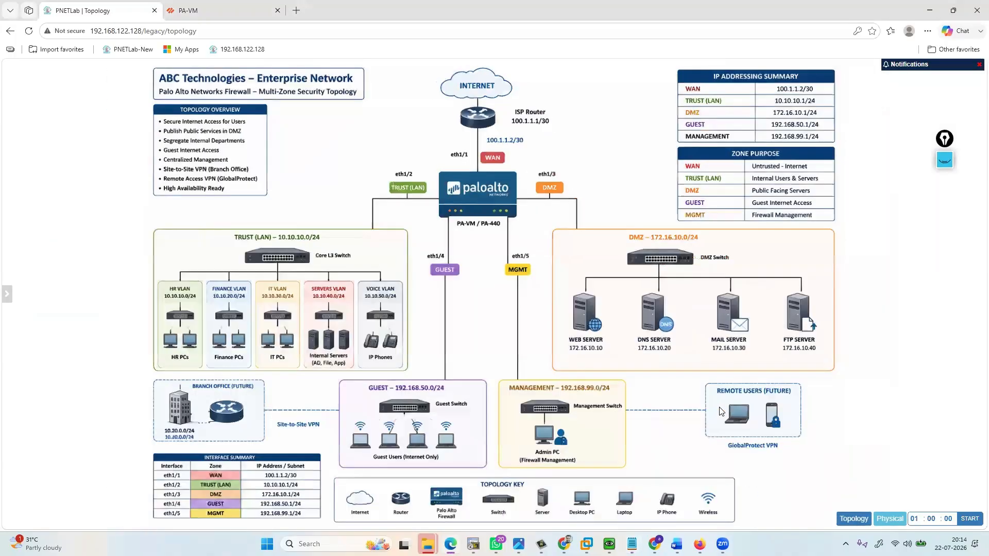
pyautogui.click(895, 518)
pyautogui.hotkey('alt', 'Tab')
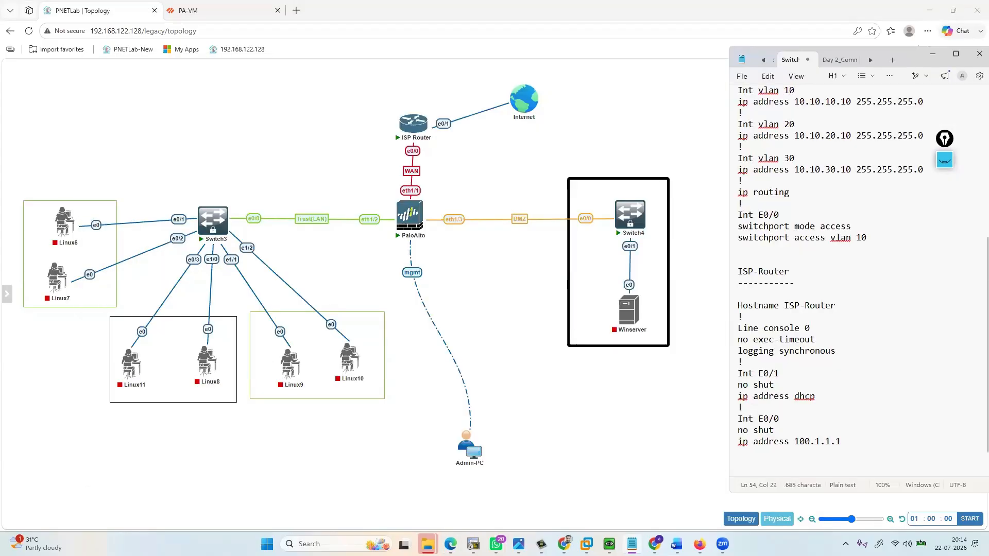
pyautogui.write('255.255.255.252')
pyautogui.press('Return')
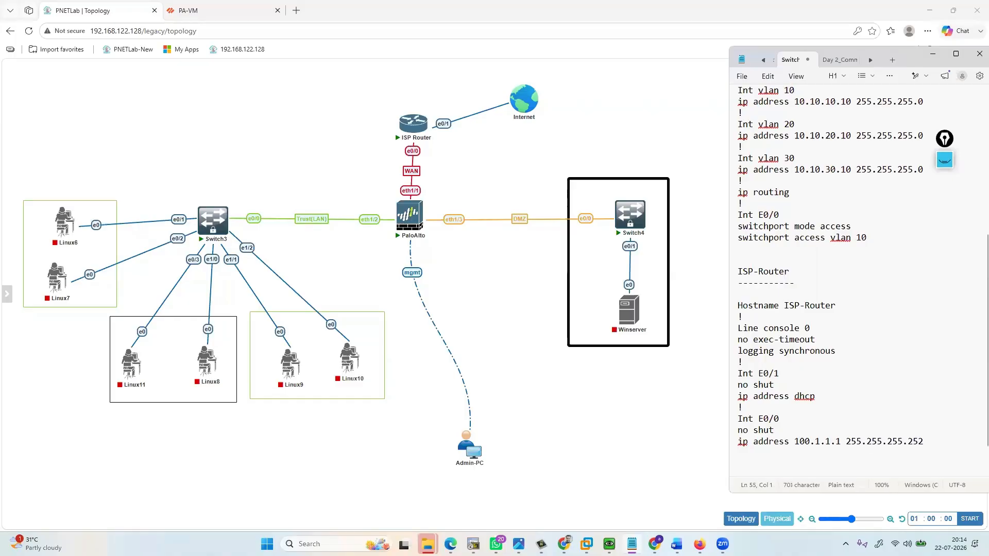
# - Add a ! separator below the E0/0 commands and start a new line with ip route
pyautogui.write('!')
pyautogui.press('Return')
pyautogui.write('ip route')
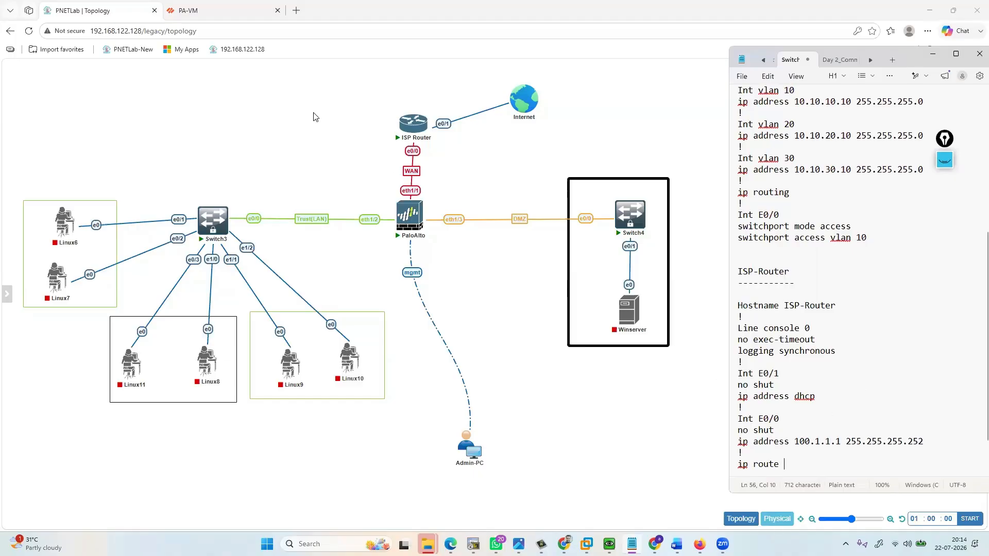
# - Switch to the PNETLab topology, add a text object containing a square shape and enlarge it into a big rectangle across the canvas
pyautogui.rightClick(156, 92)
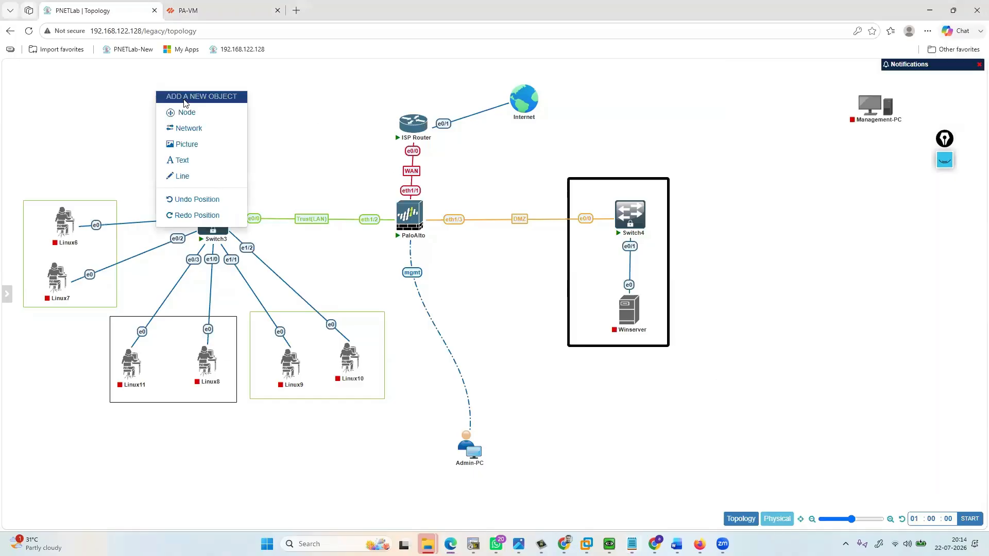
pyautogui.click(201, 157)
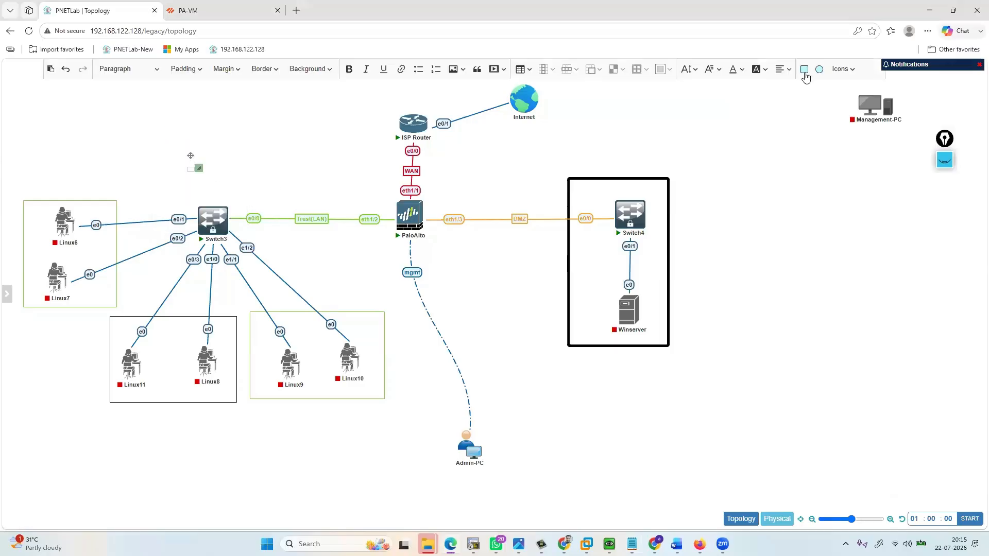
pyautogui.click(804, 72)
pyautogui.moveTo(203, 168); pyautogui.dragTo(765, 501)
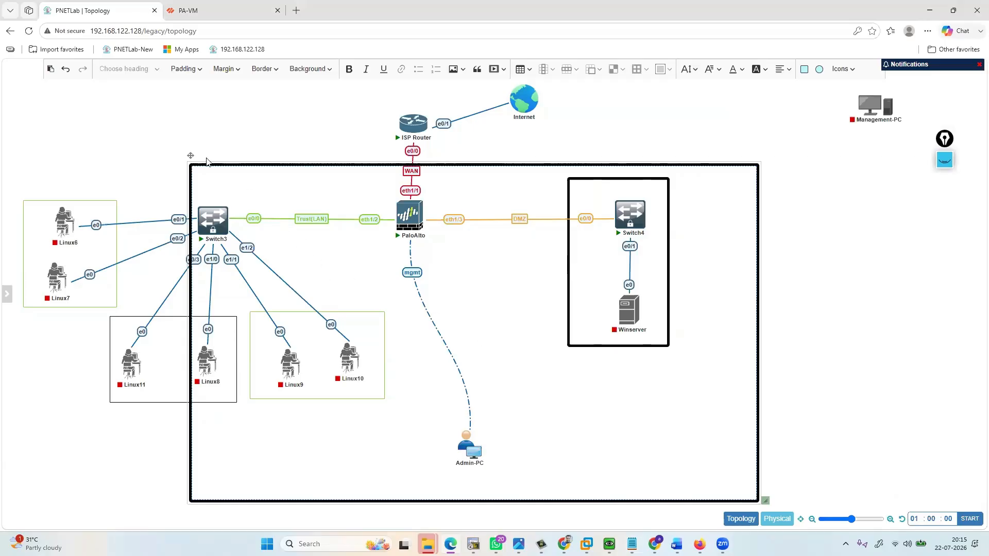
# - Move and resize the rectangle to surround the LAN, firewall, DMZ and Admin-PC, and reposition the Internet node just above the ISP Router
pyautogui.moveTo(190, 151); pyautogui.dragTo(21, 114)
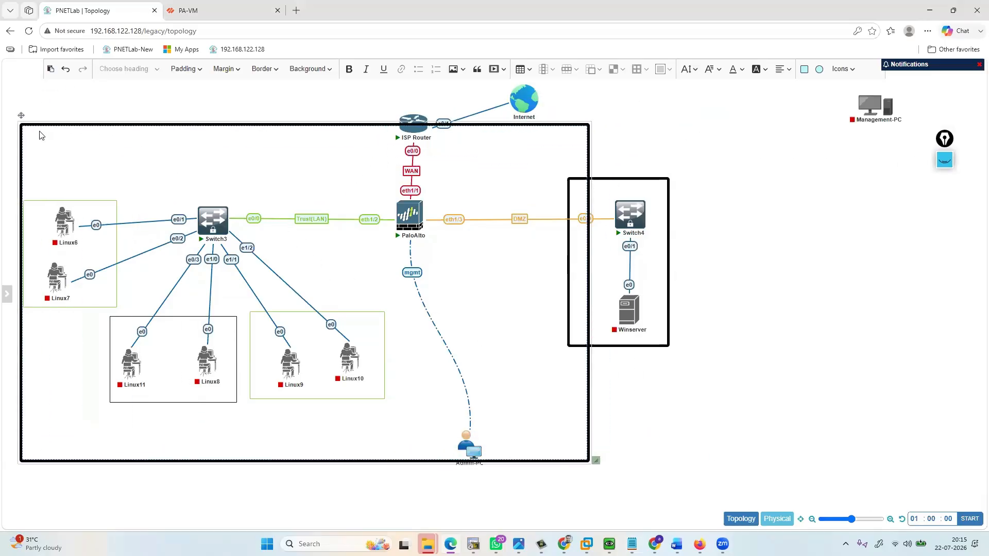
pyautogui.moveTo(597, 460); pyautogui.dragTo(700, 481)
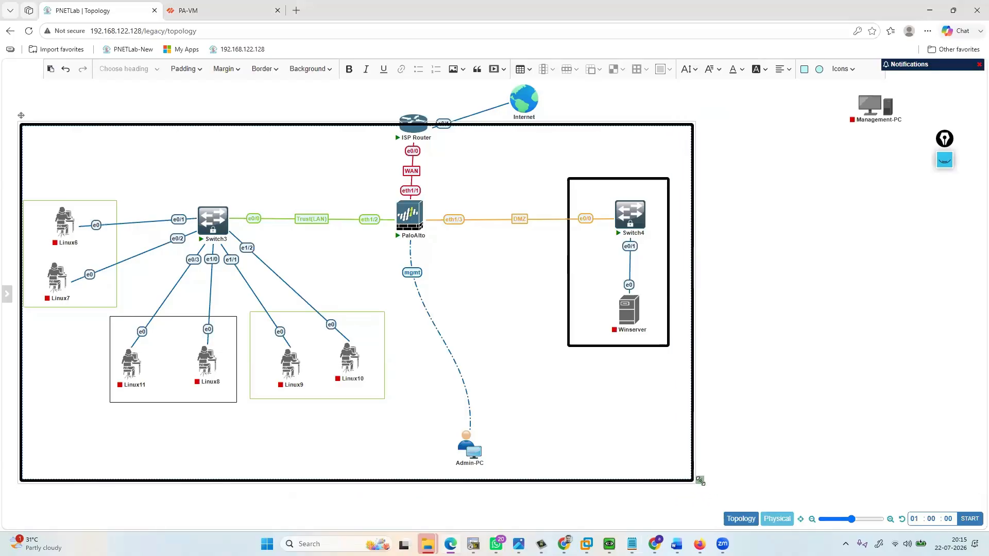
pyautogui.moveTo(645, 448); pyautogui.dragTo(492, 384)
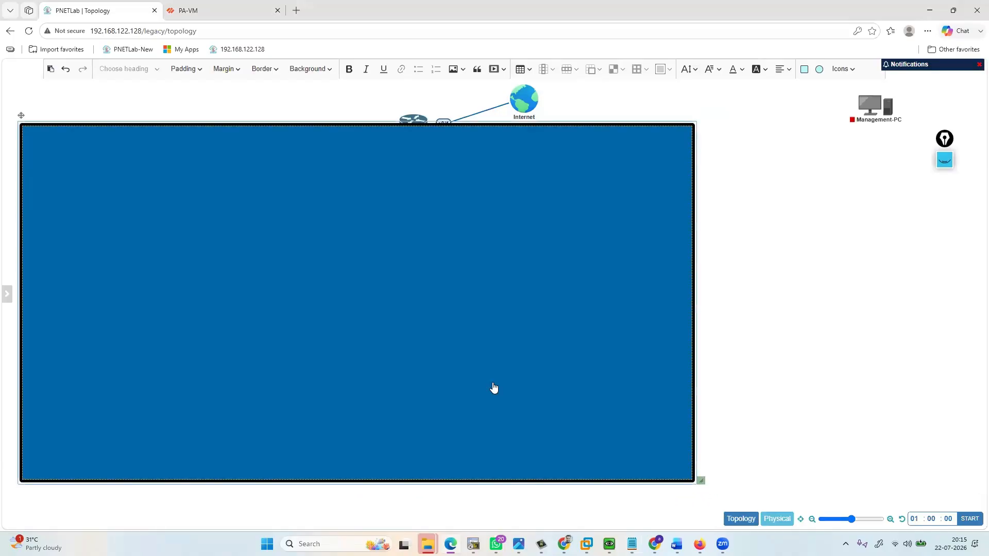
pyautogui.moveTo(21, 115); pyautogui.dragTo(18, 111)
pyautogui.moveTo(697, 477); pyautogui.dragTo(759, 493)
pyautogui.click(620, 506)
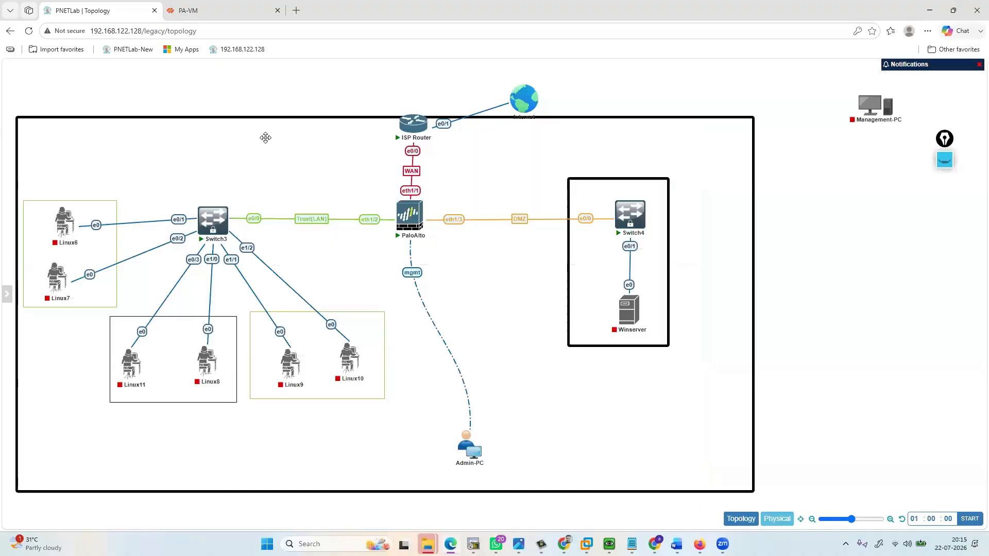
pyautogui.moveTo(178, 115); pyautogui.dragTo(176, 112)
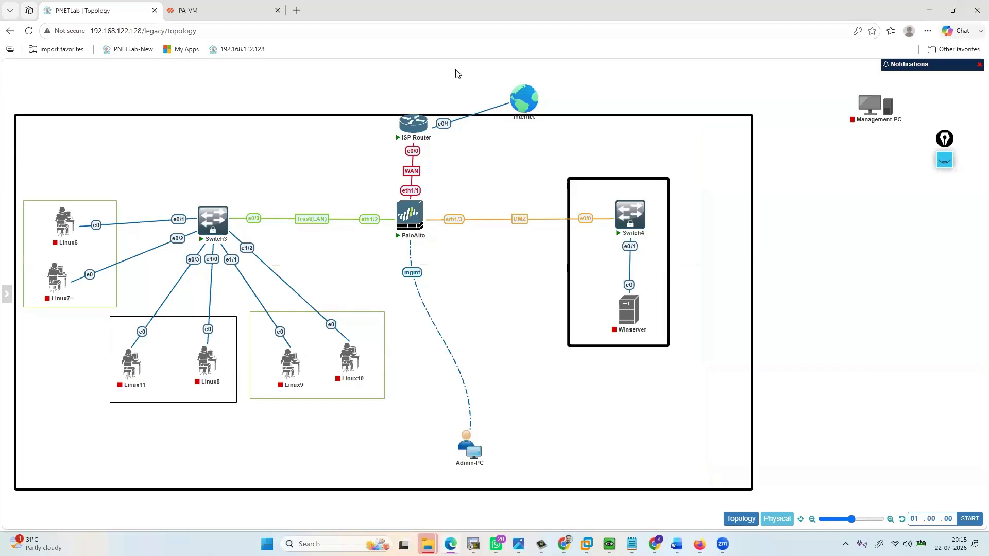
pyautogui.moveTo(522, 100)
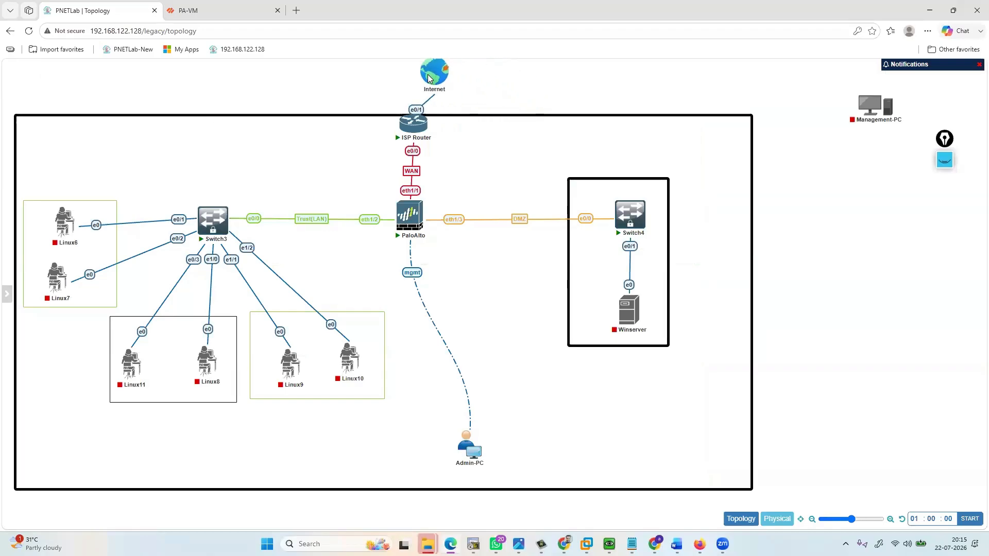
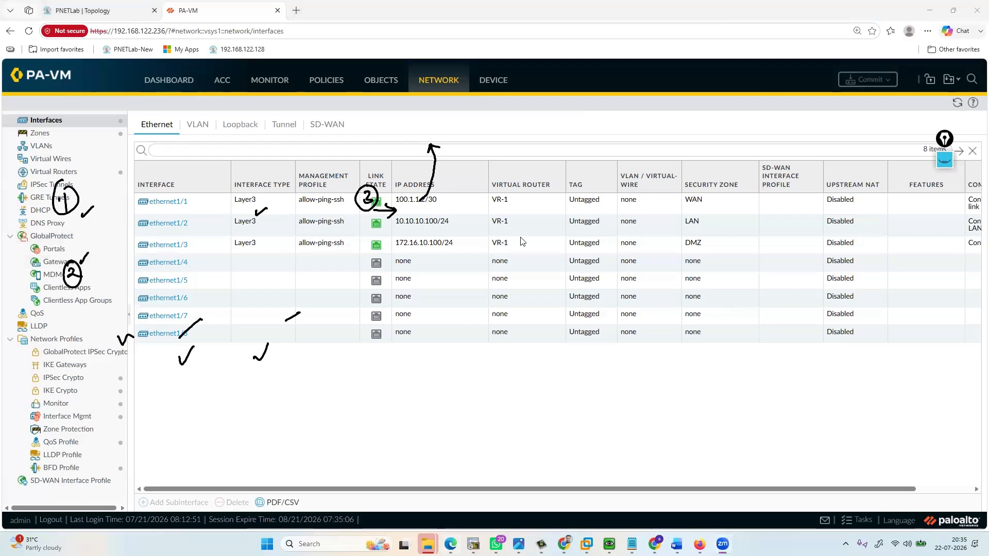
# - Clear the pen annotations from the PA-VM interfaces page and switch to the PNETLab topology
pyautogui.hotkey('ctrl', 'shift', '7')
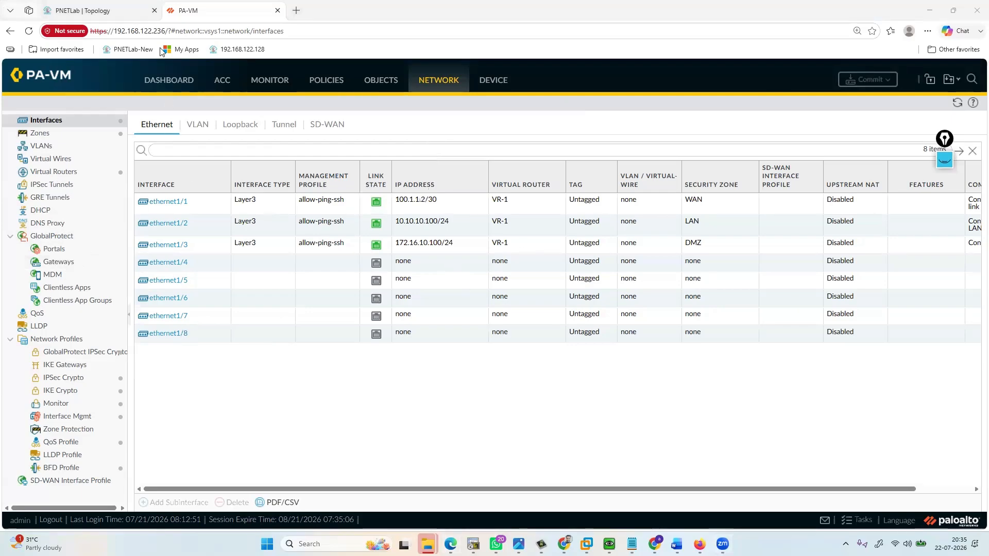
pyautogui.hotkey('ctrl', 'shift', 'Tab')
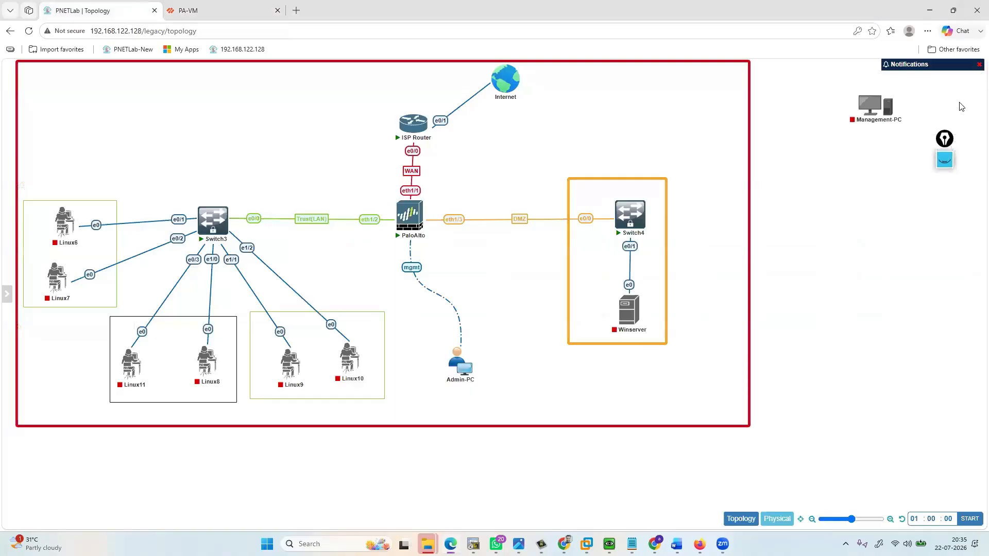
pyautogui.hotkey('ctrl', 'shift', '3')
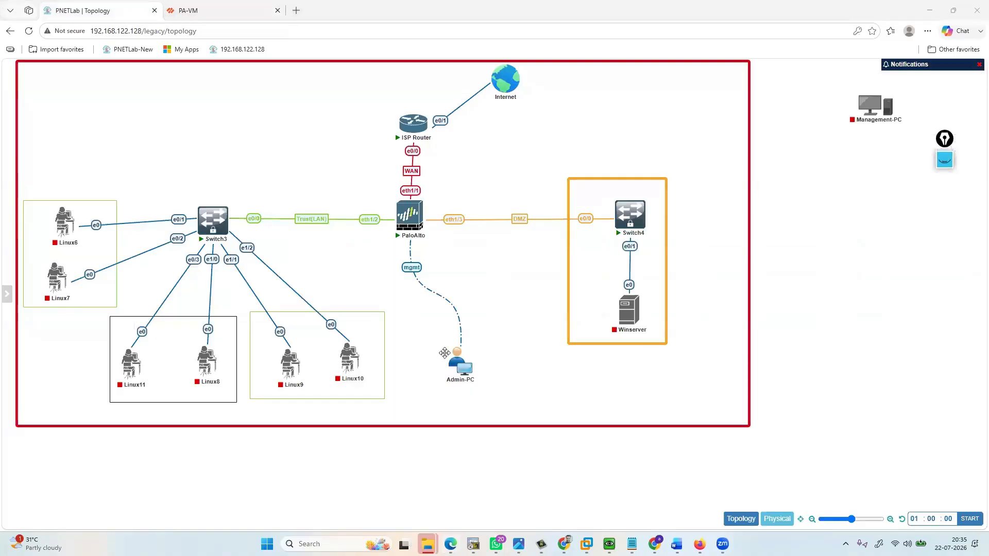
pyautogui.moveTo(447, 352)
# - In Notepad, copy the Switch4 commands from vlan 10 through ip address 172.16.10.1 255.255.255.0, and switch to the terminal sessions window
pyautogui.click(632, 543)
pyautogui.click(780, 384)
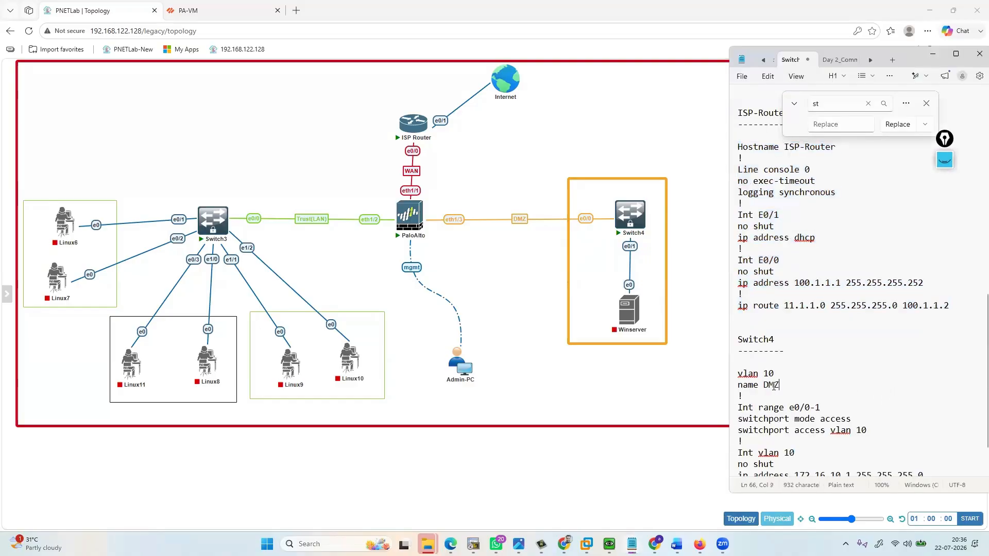
pyautogui.scroll(-2, 769, 360)
pyautogui.moveTo(727, 325); pyautogui.dragTo(783, 430)
pyautogui.hotkey('ctrl', 'c')
pyautogui.moveTo(625, 211)
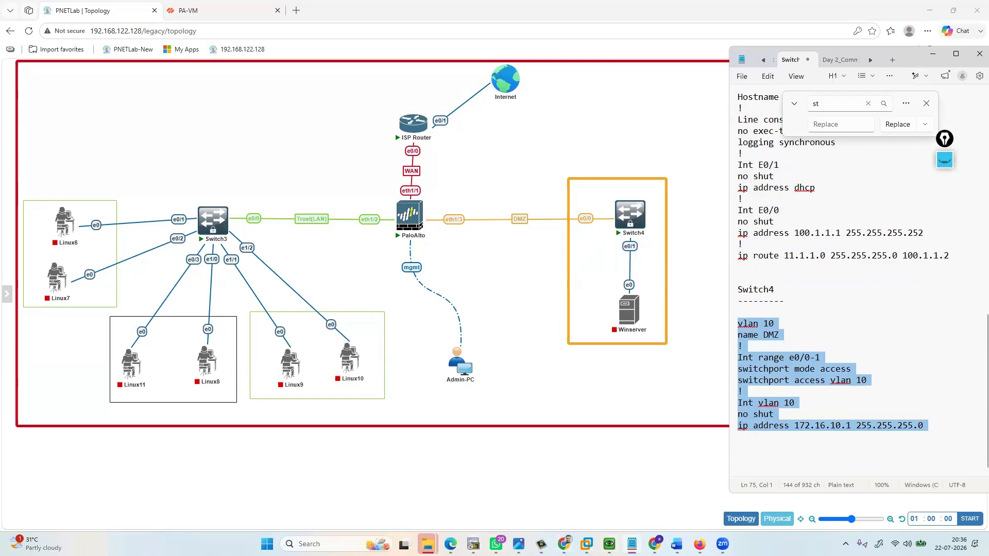
pyautogui.click(473, 543)
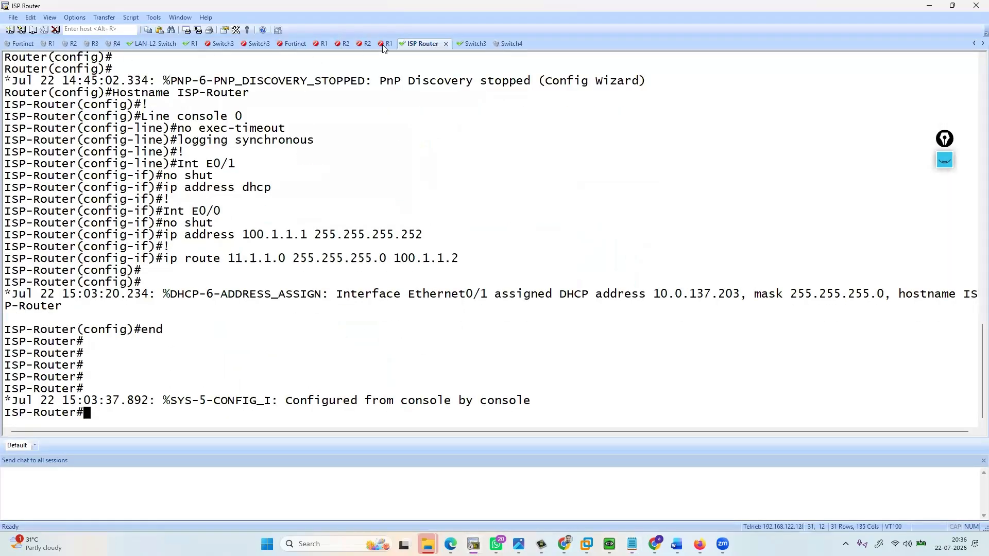
# - In the Switch4 session, paste and run the copied commands for VLAN 10 DMZ, access ports e0/0-1 and the VLAN interface address
pyautogui.click(499, 44)
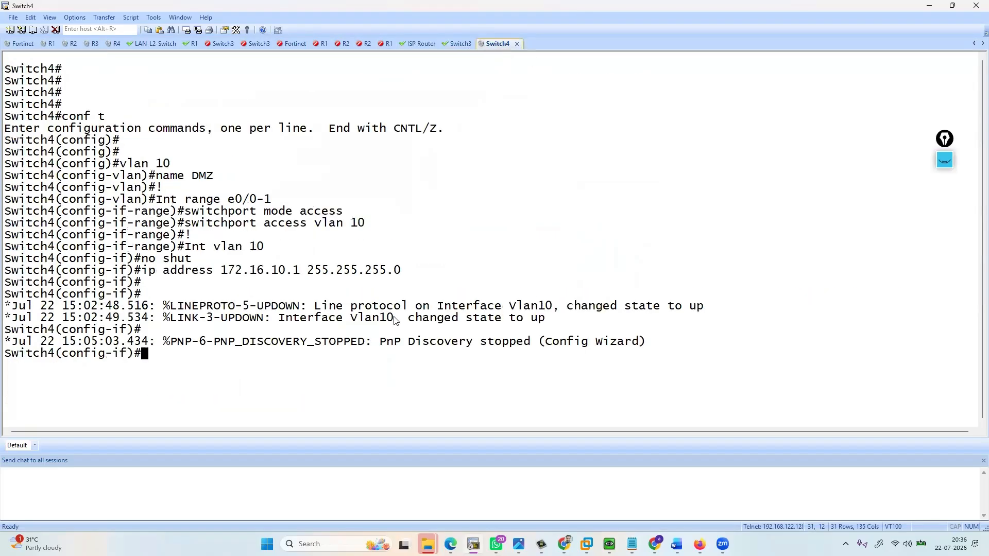
pyautogui.press('Return')
pyautogui.press('Return')
pyautogui.press('Return')
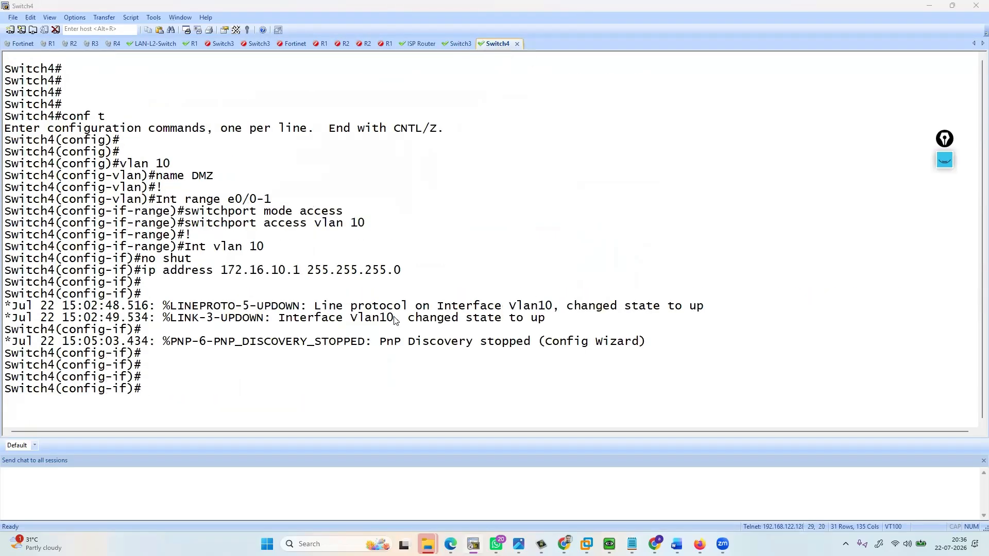
pyautogui.hotkey('alt', 'Tab')
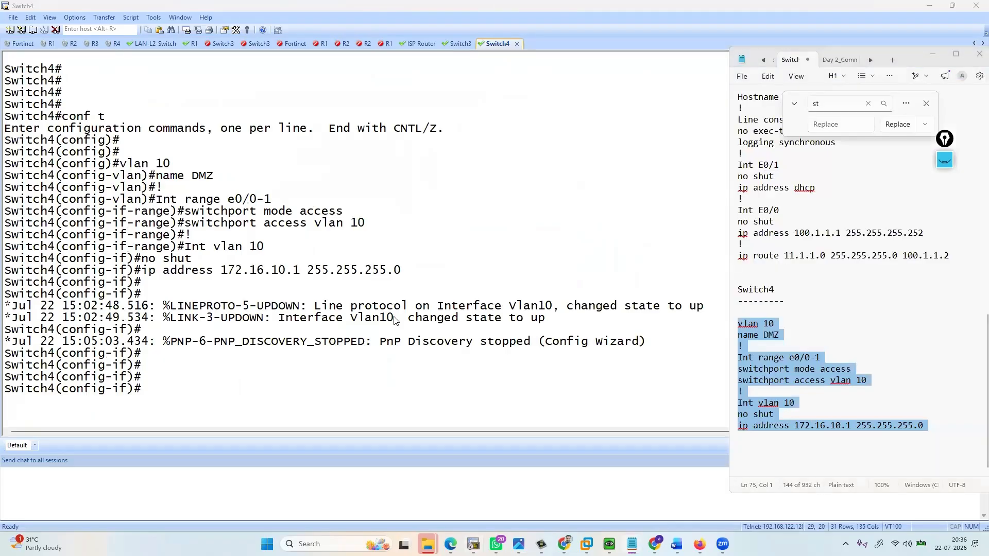
pyautogui.hotkey('alt', 'Tab')
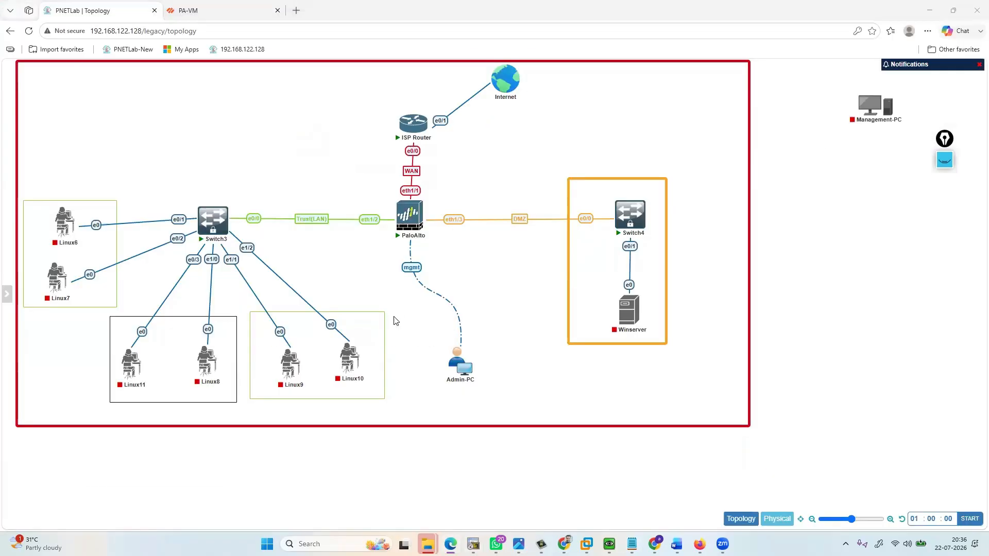
pyautogui.hotkey('alt', 'Tab')
pyautogui.hotkey('alt', 'Tab')
pyautogui.press('Tab')
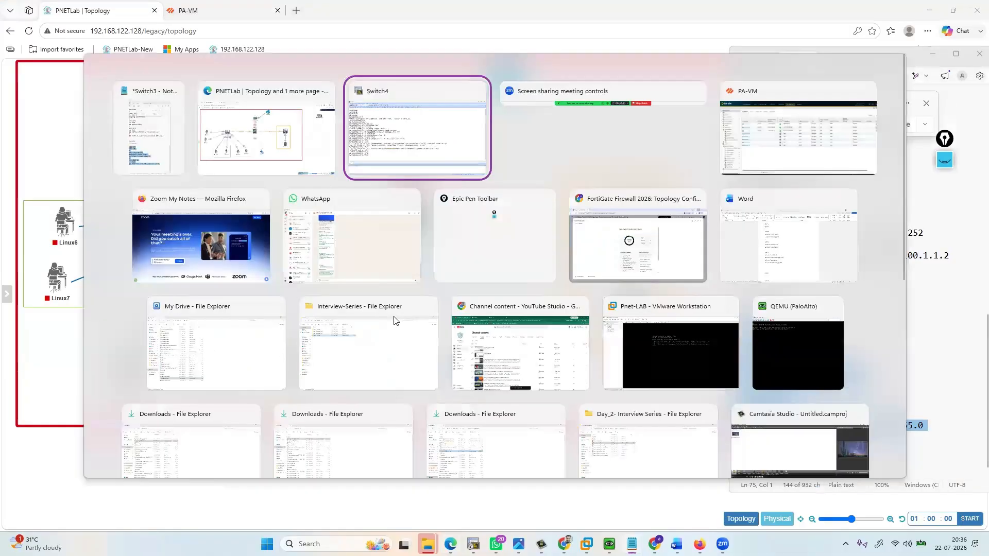
pyautogui.hotkey('ctrl', 'v')
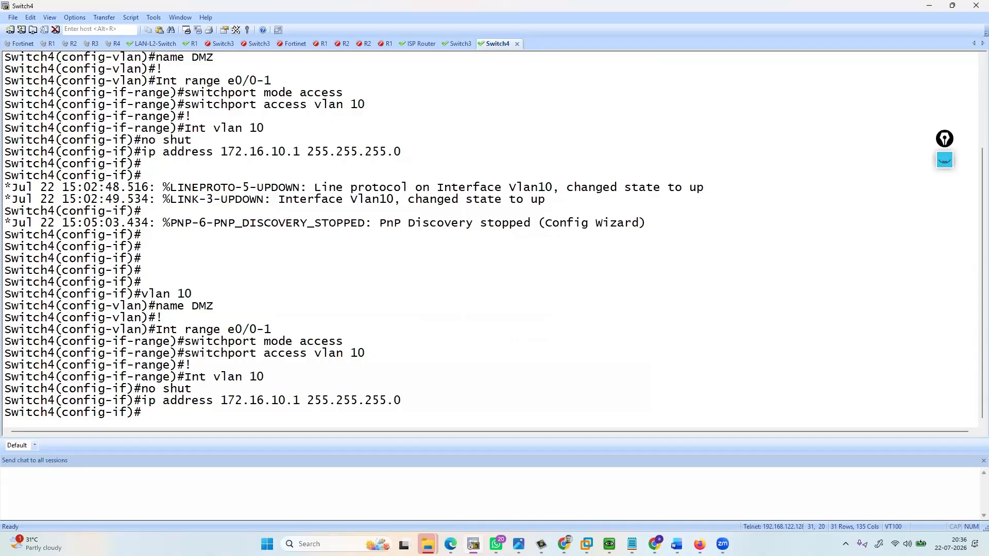
pyautogui.press('Return')
pyautogui.press('Return')
pyautogui.press('Return')
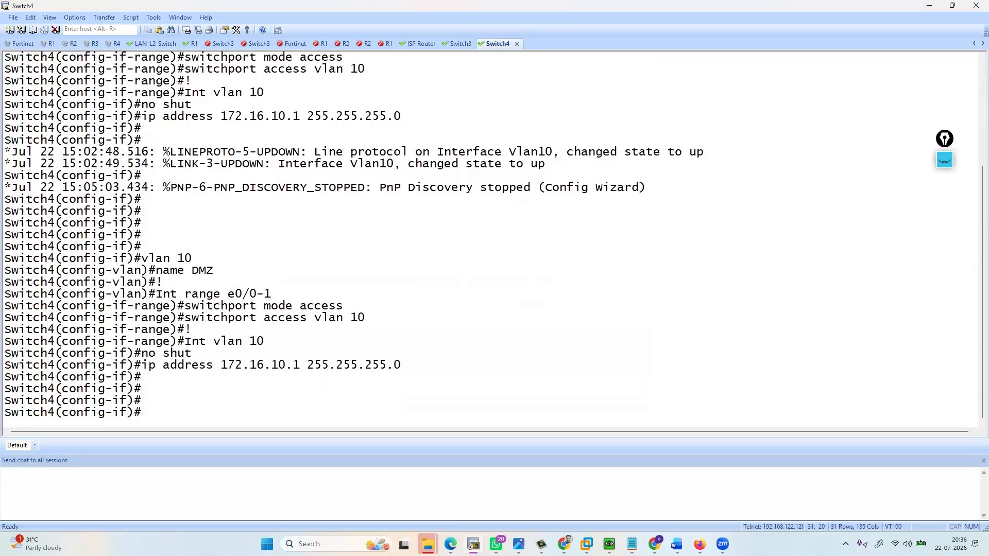
pyautogui.click(460, 44)
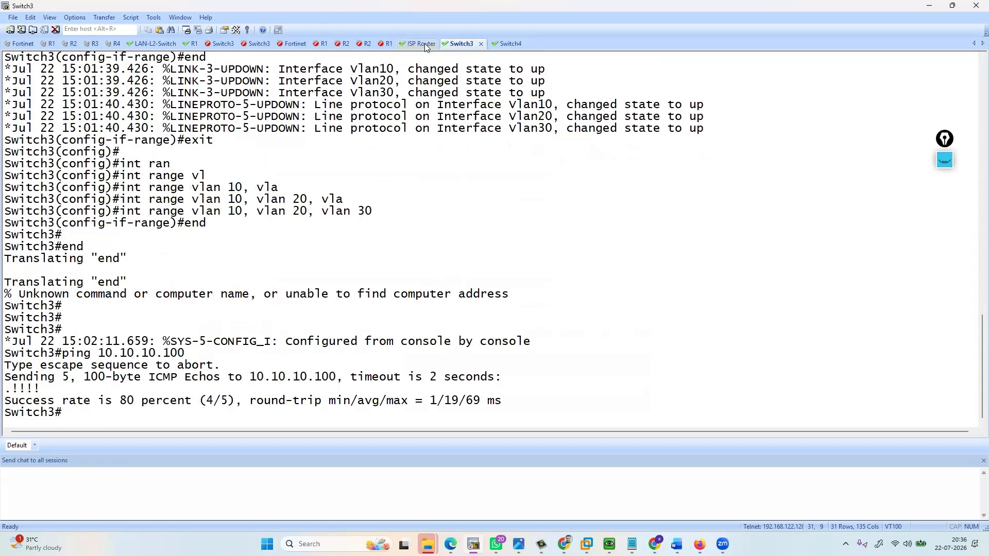
pyautogui.hotkey('alt', 'Tab')
pyautogui.click(831, 382)
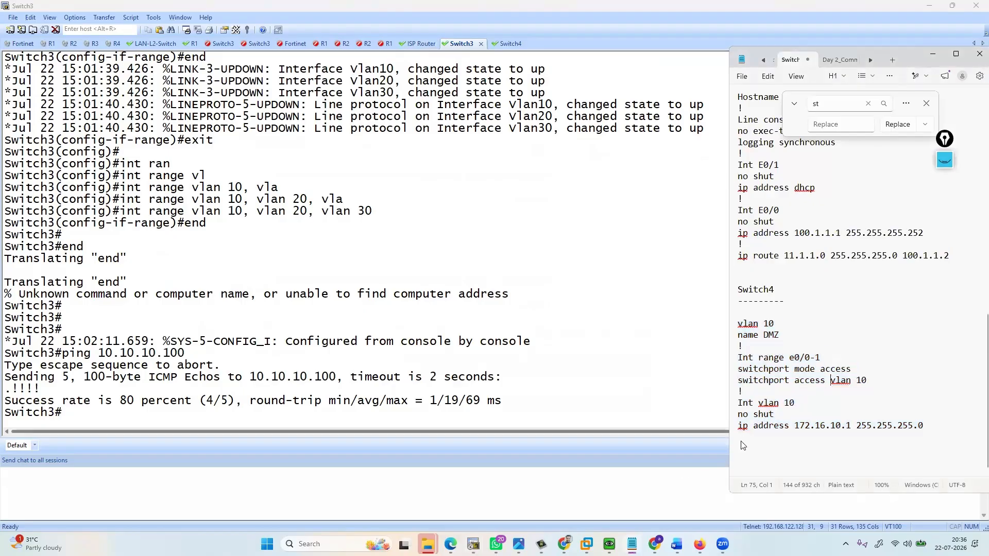
pyautogui.hotkey('shift', 'F10')
pyautogui.hotkey('alt', 'Tab')
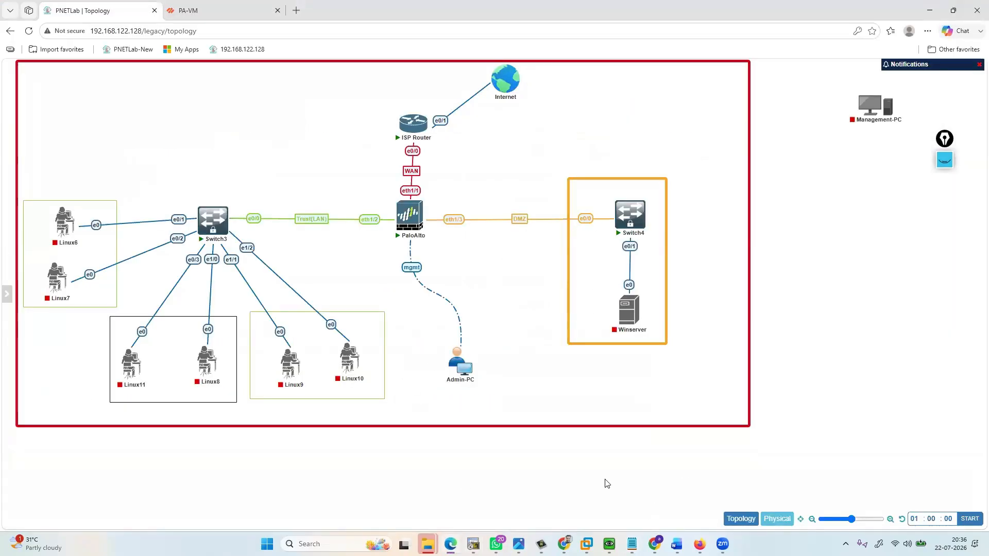
pyautogui.hotkey('alt', 'Tab')
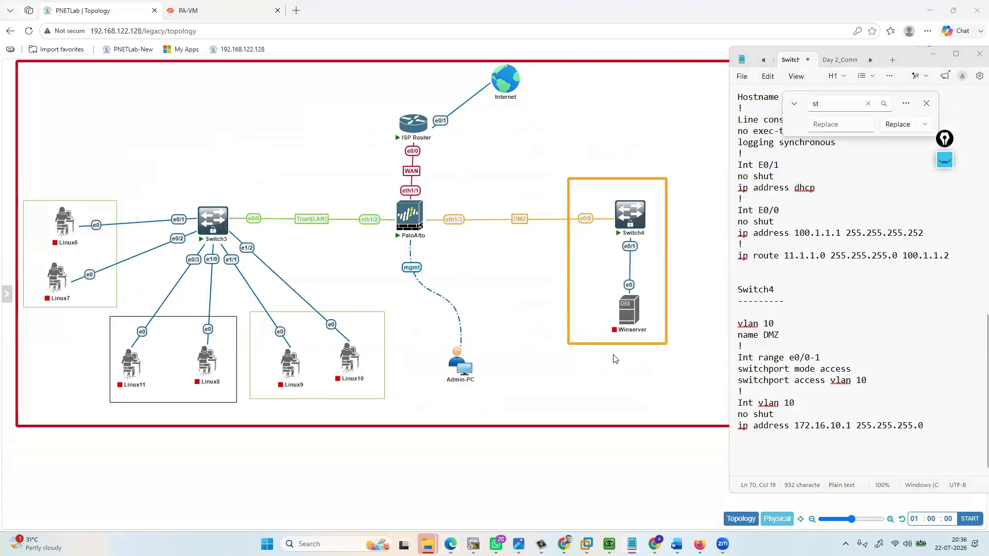
pyautogui.hotkey('alt', 'Tab')
pyautogui.write('ping')
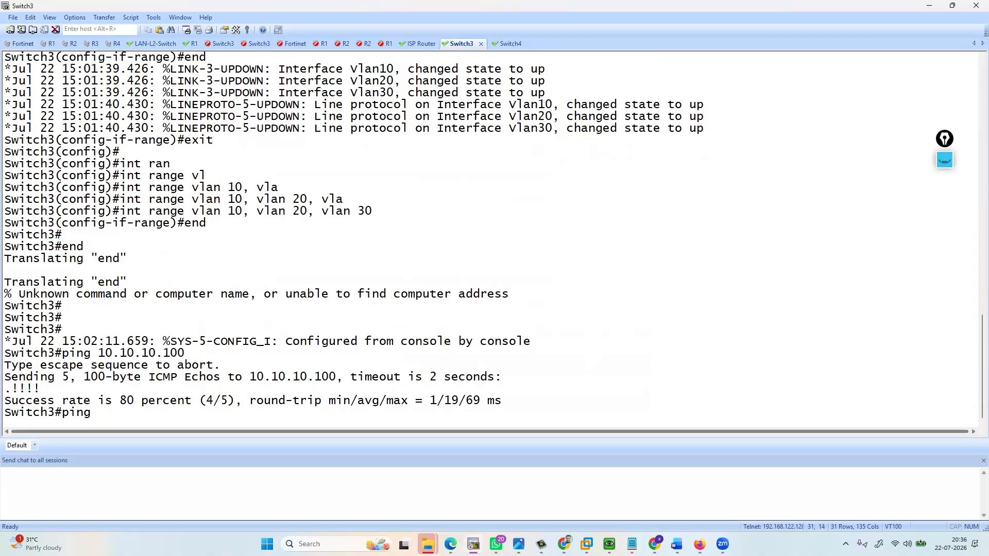
# - From the Switch4 configuration prompt, ping the firewall's DMZ interface at 172.16.10.100
pyautogui.click(507, 43)
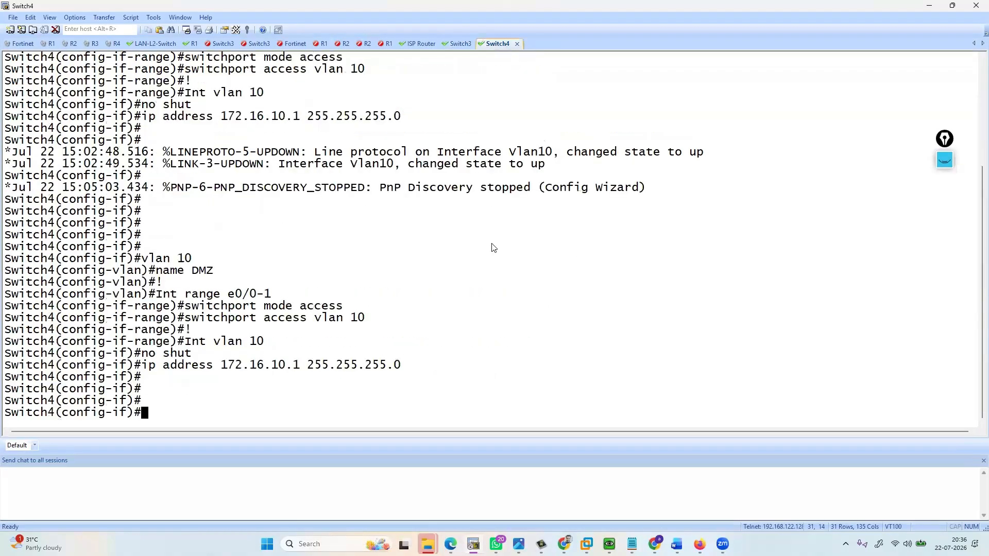
pyautogui.write('do ping 172')
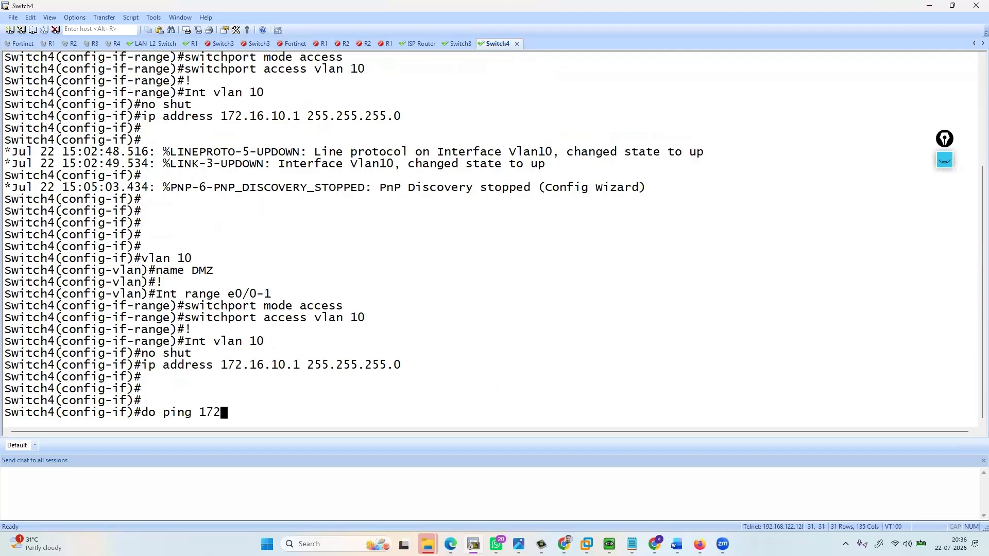
pyautogui.write('.16.10.100')
pyautogui.press('Return')
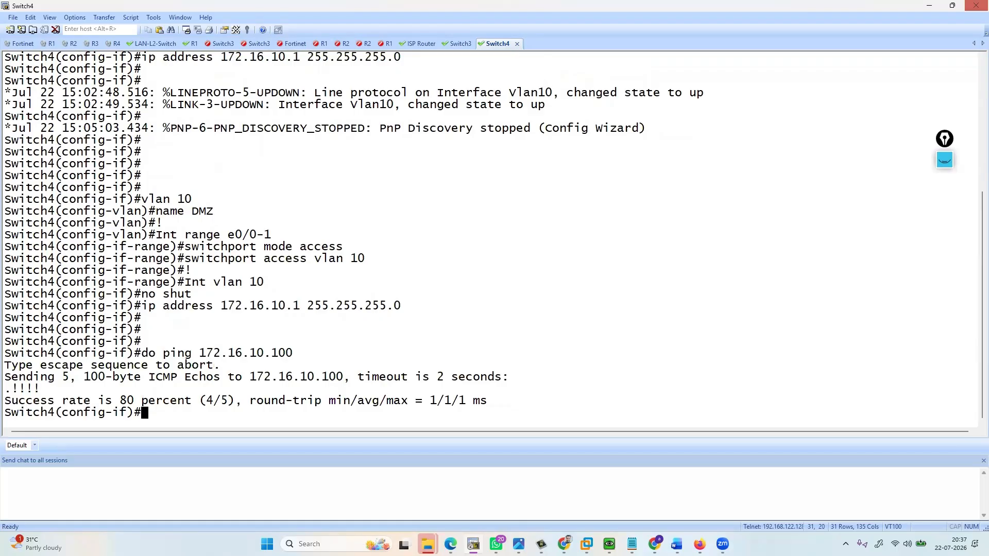
# - Check the firewall-to-ISP link in the PNETLab topology and ping 100.1.1.2 from the ISP Router session
pyautogui.click(462, 497)
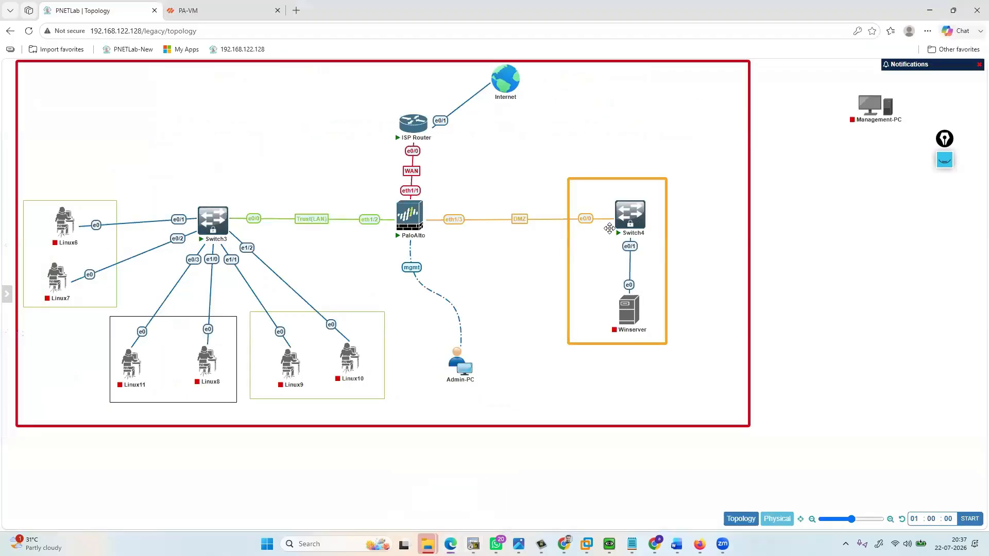
pyautogui.moveTo(638, 213)
pyautogui.moveTo(398, 230)
pyautogui.moveTo(411, 135)
pyautogui.hotkey('alt', 'Tab')
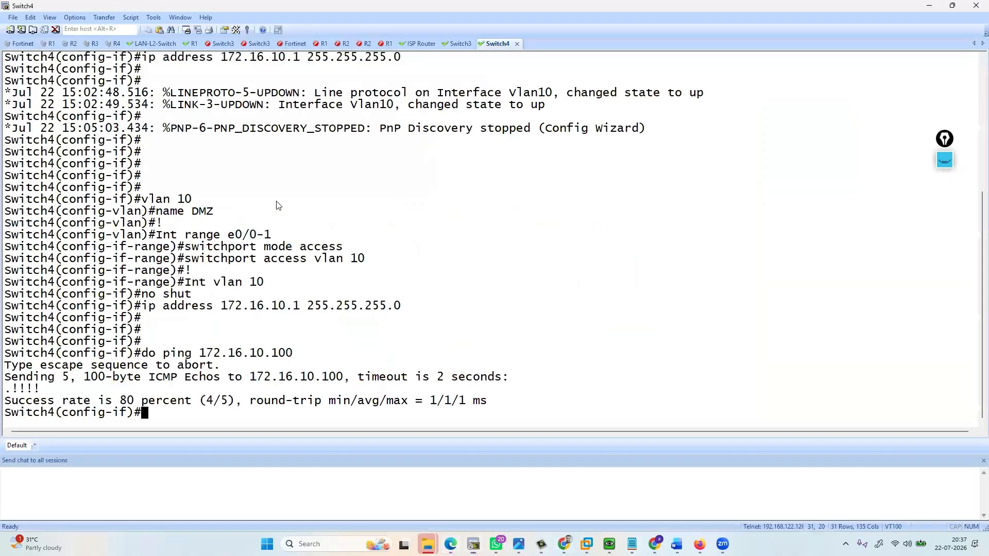
pyautogui.click(427, 44)
pyautogui.write('ping ')
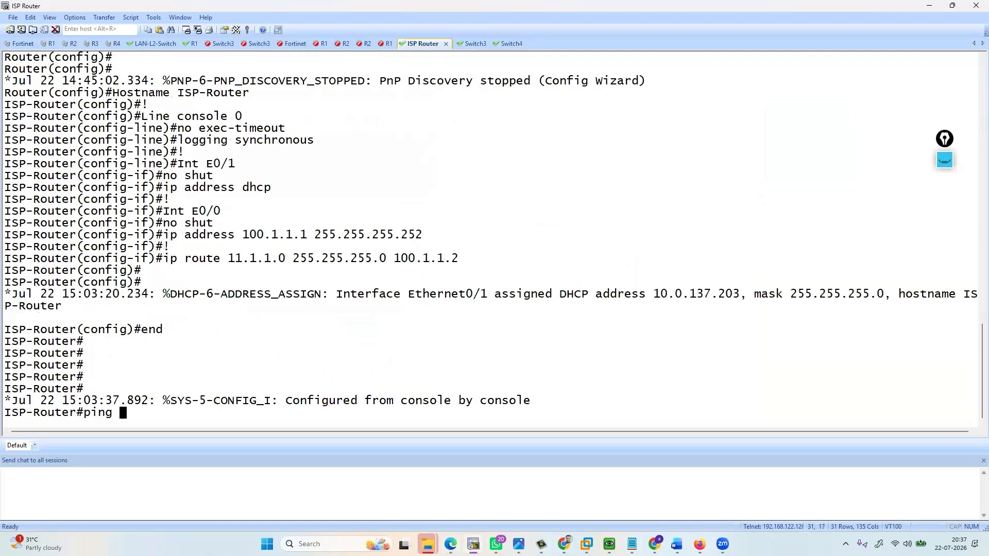
pyautogui.write('100.1.1.2')
pyautogui.press('Return')
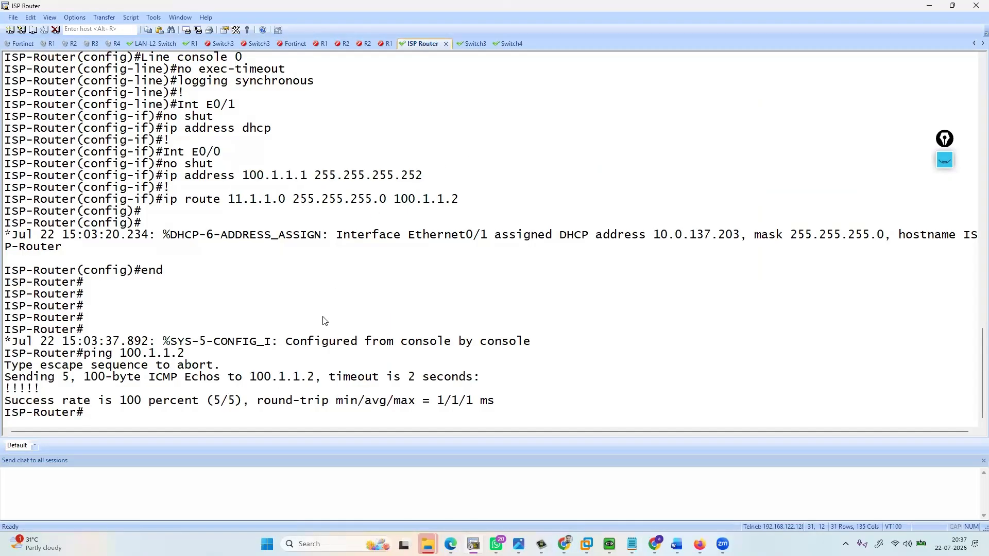
# - Review the ISP Router's earlier session output and compare the ping replies in the ISP Router, Switch3 and Switch4 sessions
pyautogui.scroll(7, 335, 293)
pyautogui.scroll(3, 323, 321)
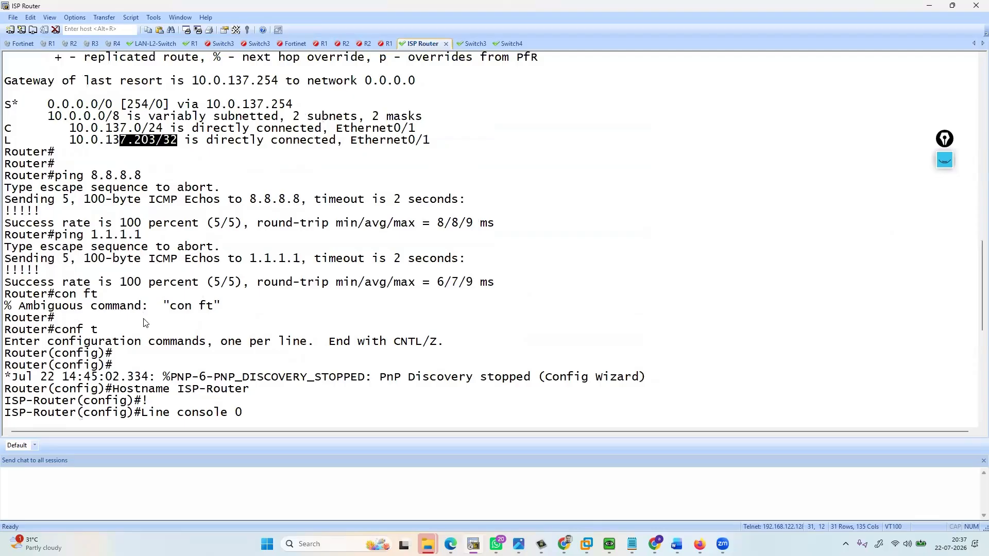
pyautogui.scroll(12, 145, 323)
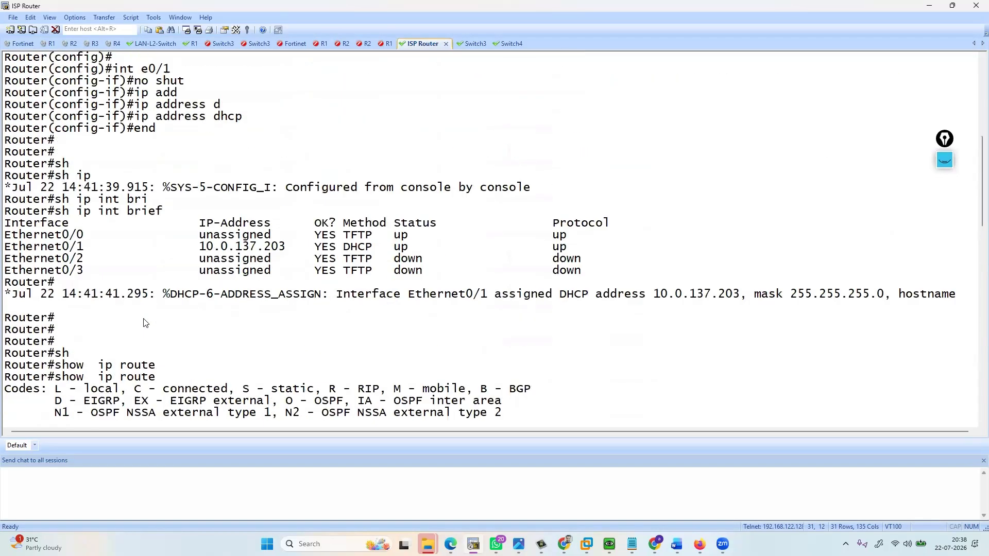
pyautogui.scroll(8, 144, 322)
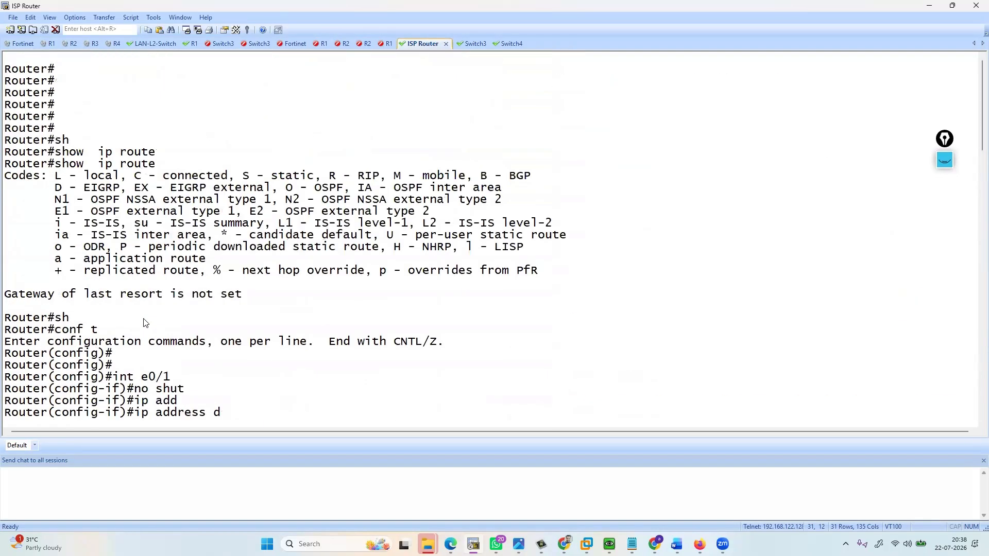
pyautogui.scroll(-15, 144, 323)
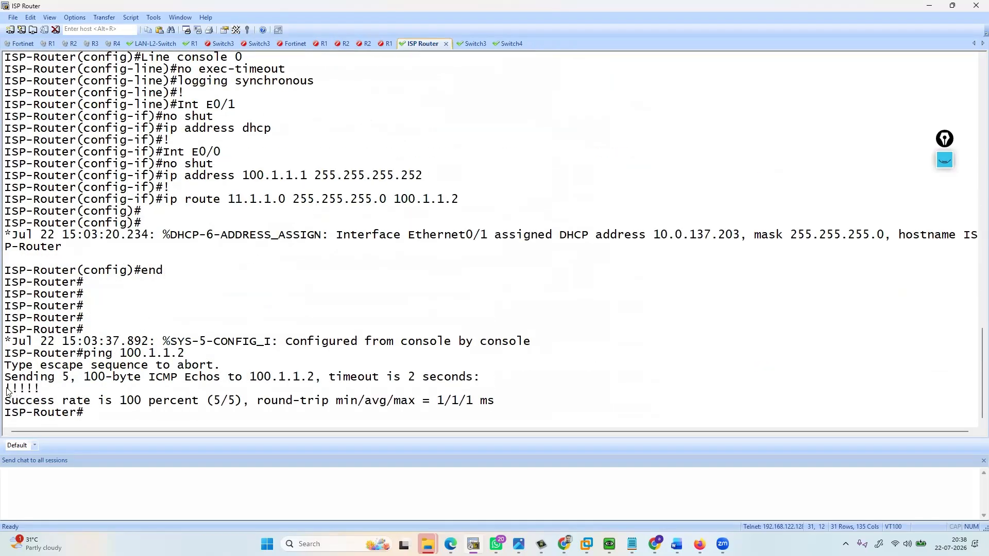
pyautogui.moveTo(10, 388); pyautogui.dragTo(2, 389)
pyautogui.click(471, 43)
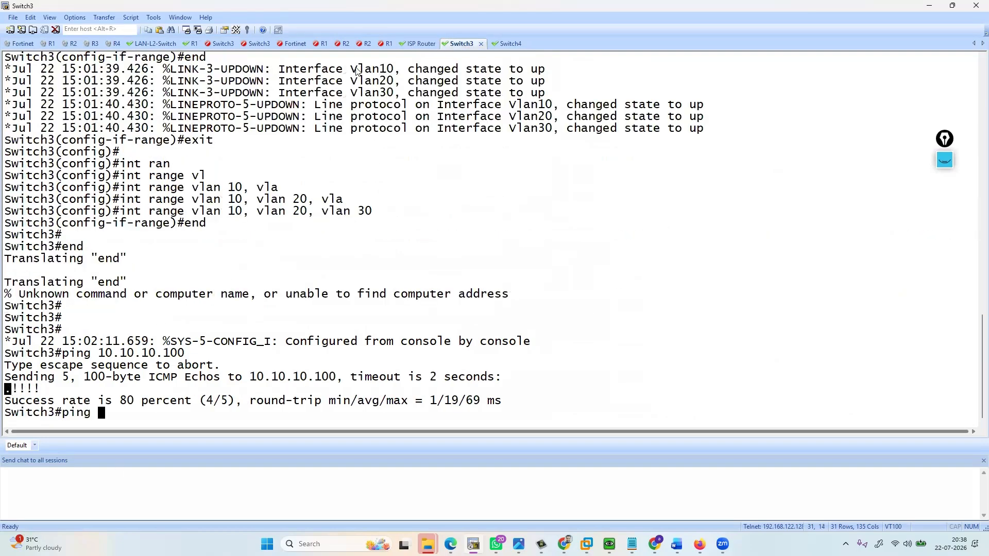
pyautogui.click(511, 44)
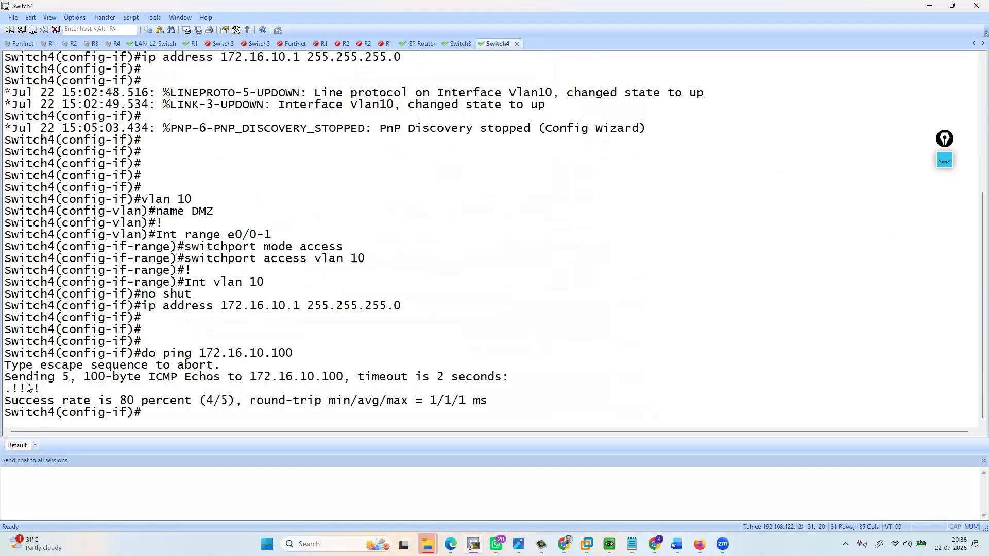
pyautogui.click(426, 47)
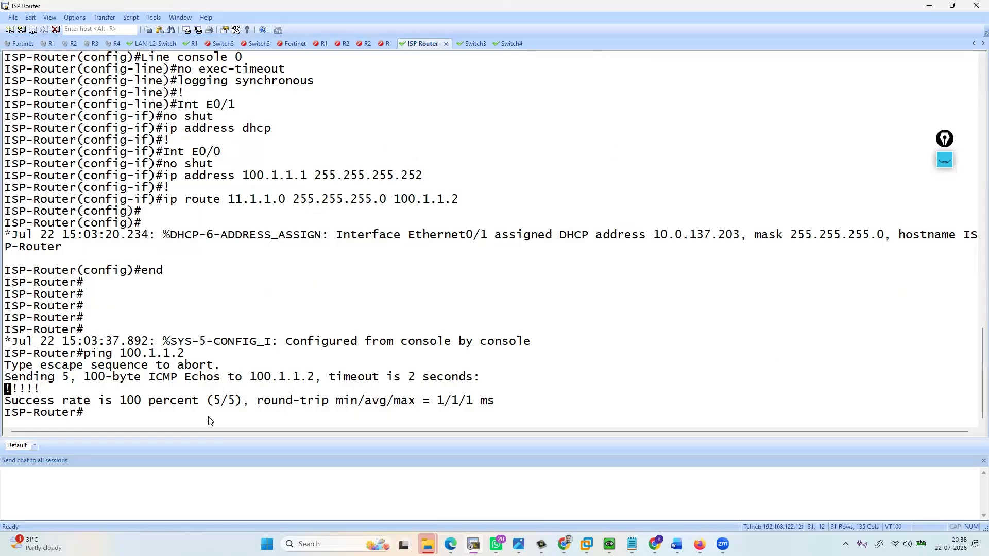
# - Display the ARP table on the ISP Router with the show arp command
pyautogui.write('do sh ar')
pyautogui.write('p')
pyautogui.press('Return')
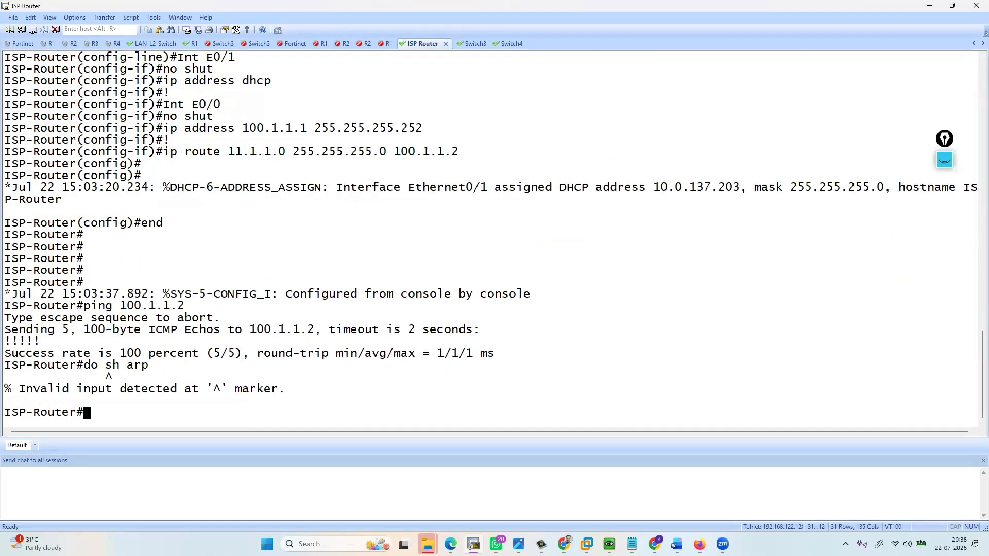
pyautogui.write('sh')
pyautogui.press('Tab')
pyautogui.write('a')
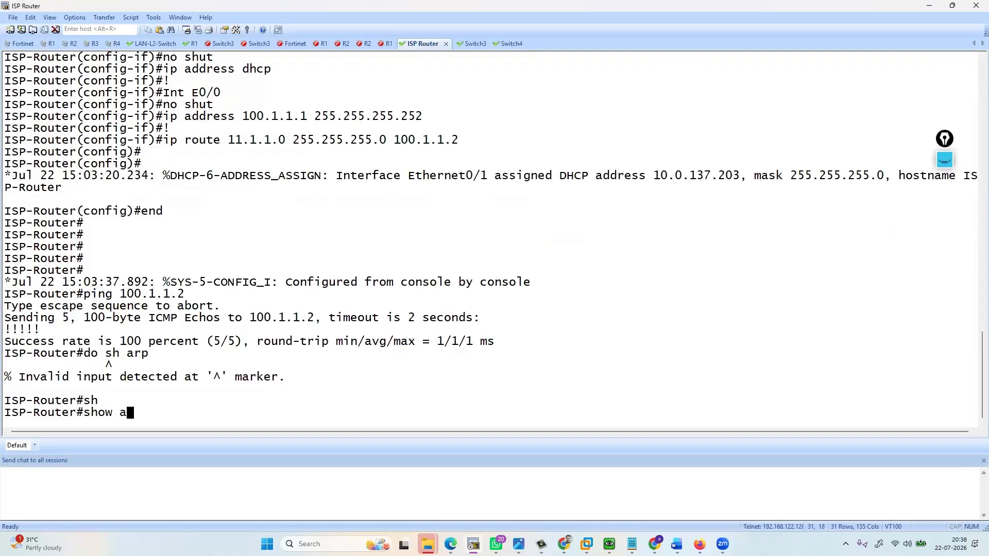
pyautogui.write('rp')
pyautogui.press('Tab')
pyautogui.press('Return')
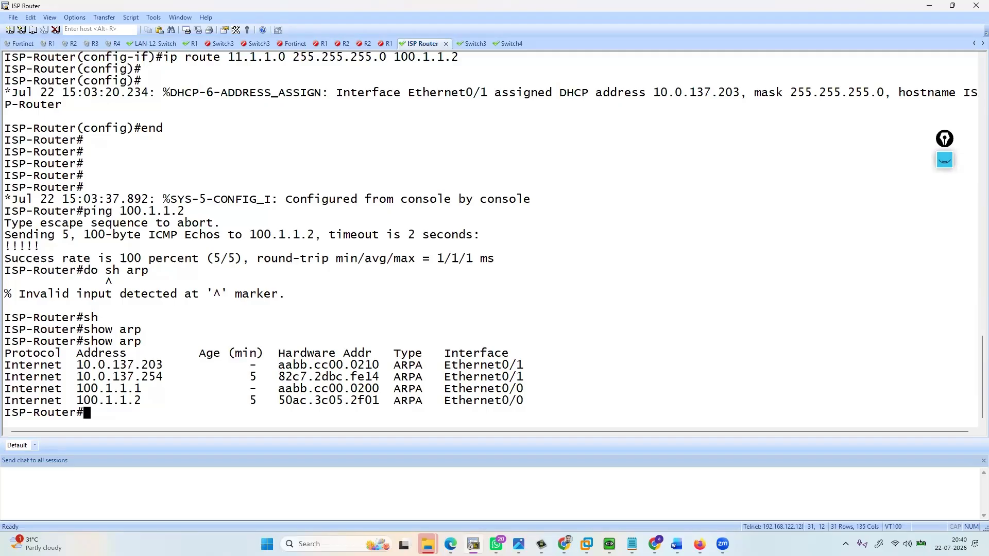
pyautogui.press('Return')
pyautogui.press('Return')
pyautogui.press('Return')
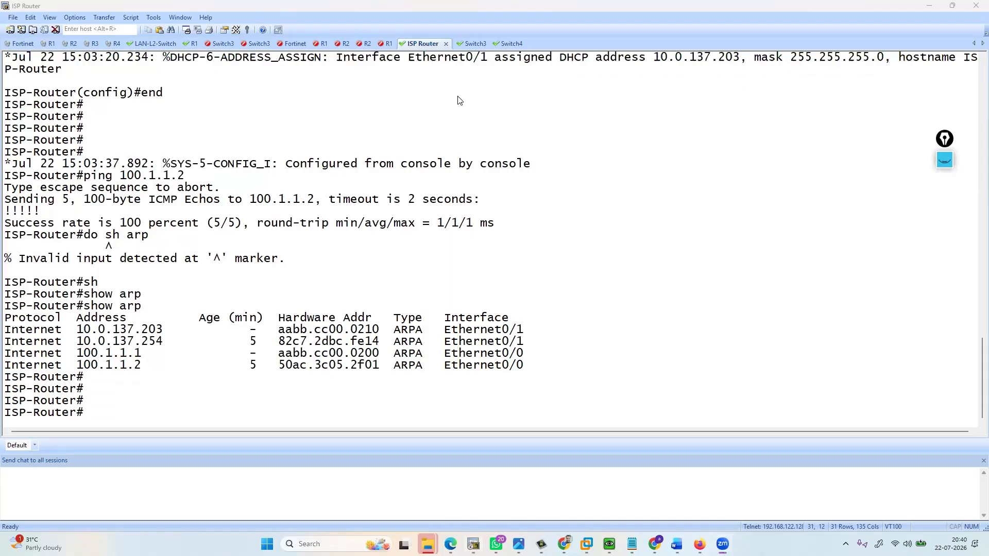
pyautogui.click(556, 168)
pyautogui.press('Return')
pyautogui.press('Return')
pyautogui.press('Return')
pyautogui.press('Return')
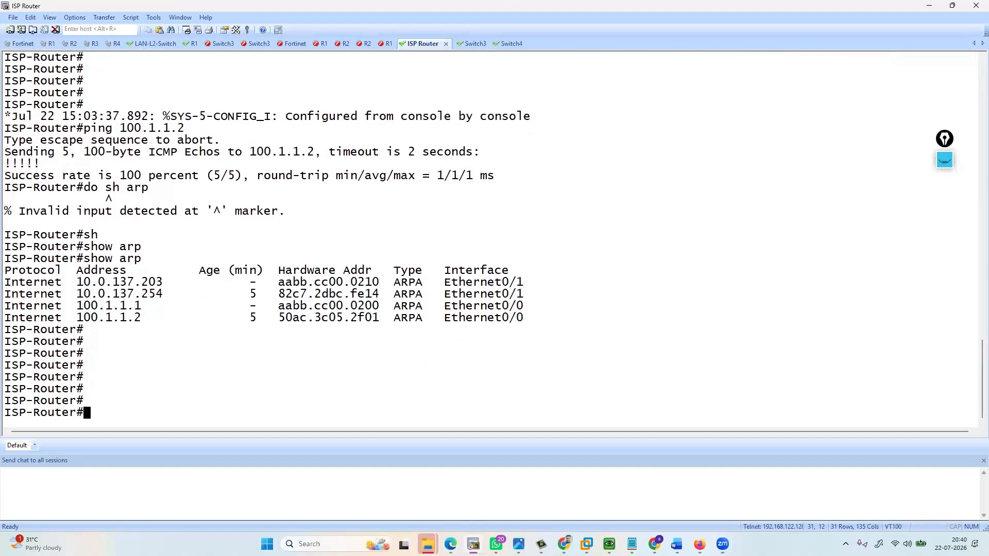
# - Switch to the PA-VM firewall page and start a new IPv4 static route in virtual router VR-1
pyautogui.hotkey('alt', 'Tab')
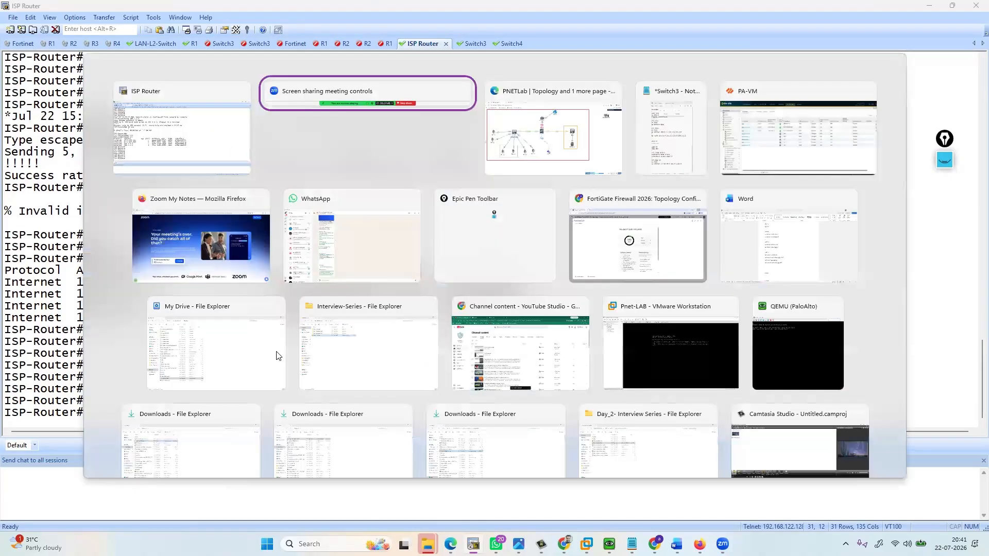
pyautogui.hotkey('alt', 'Tab')
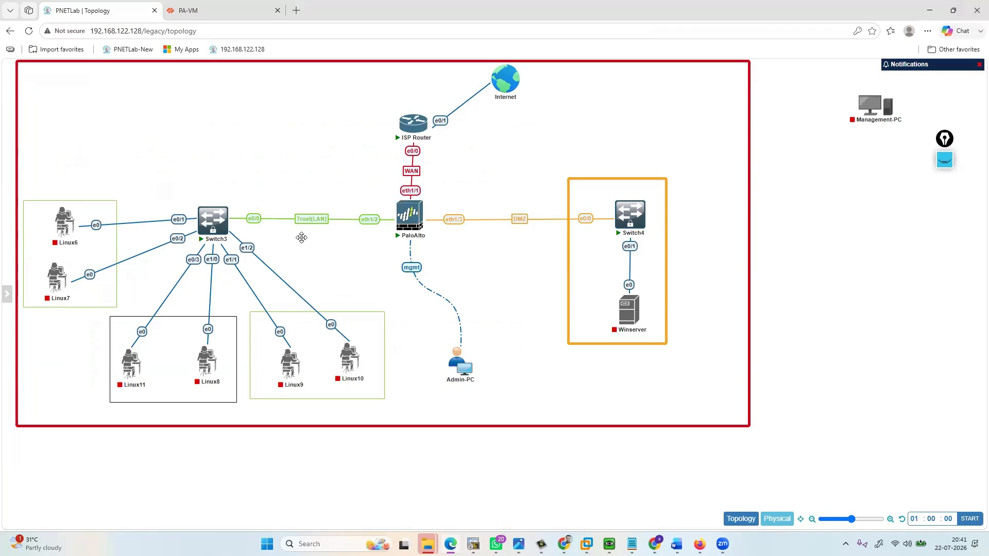
pyautogui.click(227, 10)
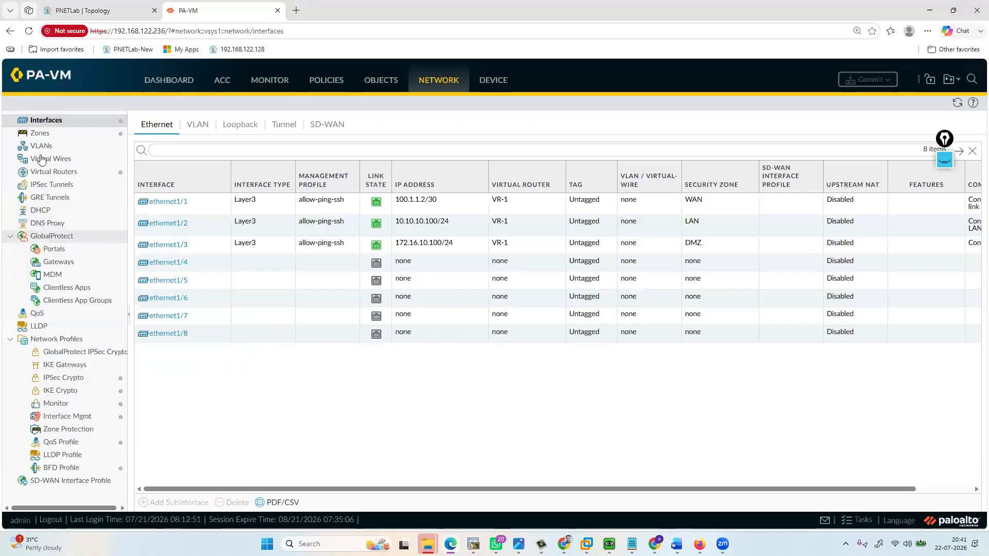
pyautogui.click(56, 174)
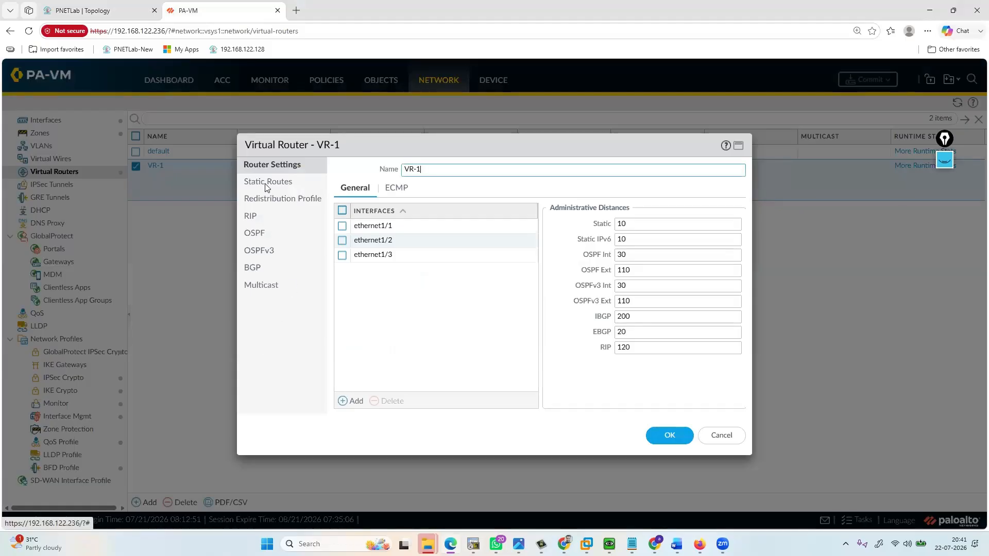
pyautogui.click(264, 184)
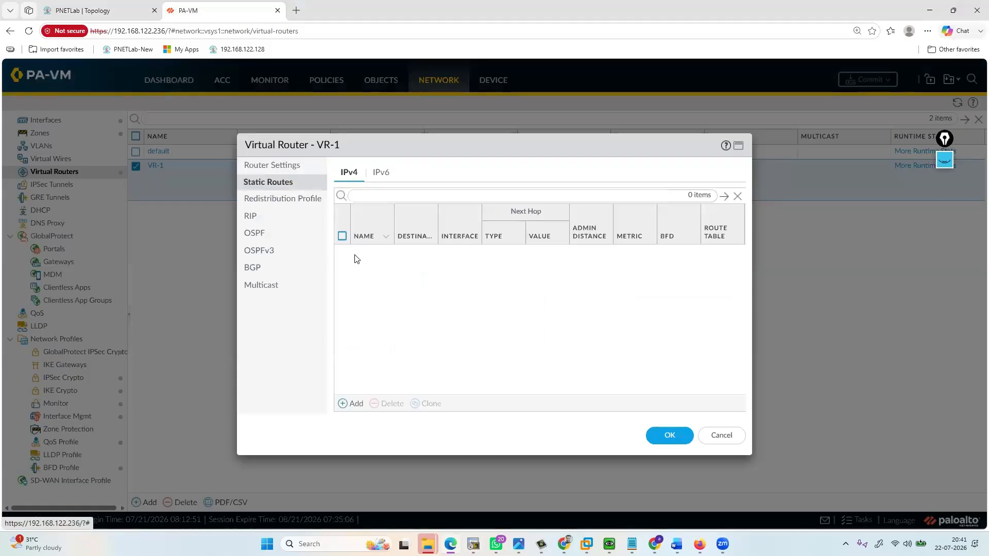
pyautogui.click(344, 404)
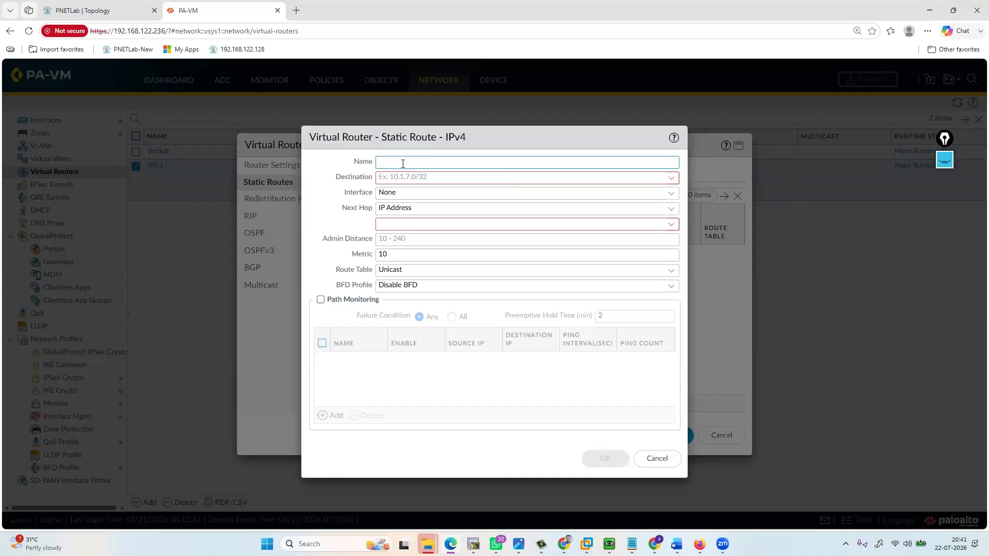
# - Name the static route Default_route-towards-ISP and set its destination to 0.0.0.0/0
pyautogui.write('Default_ route-towards-ISP')
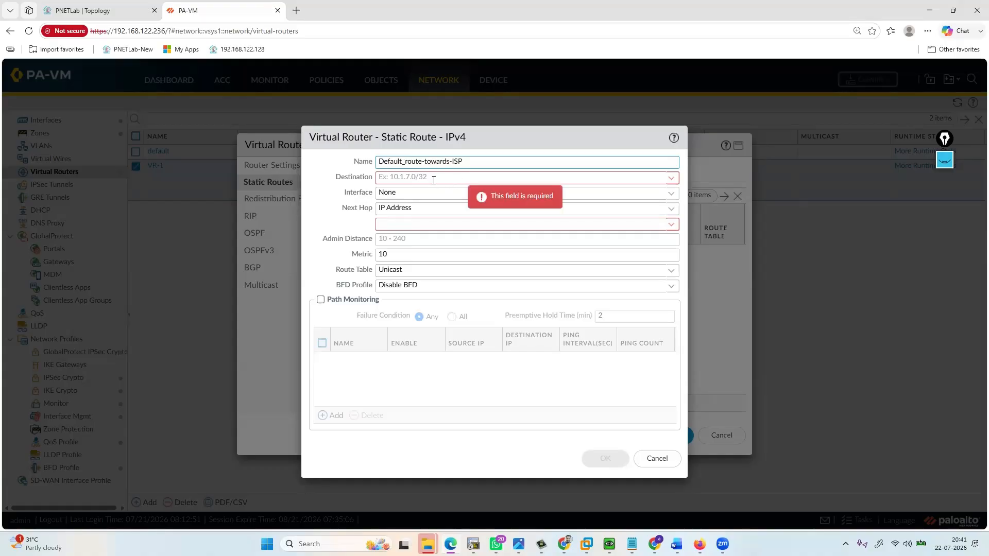
pyautogui.click(450, 176)
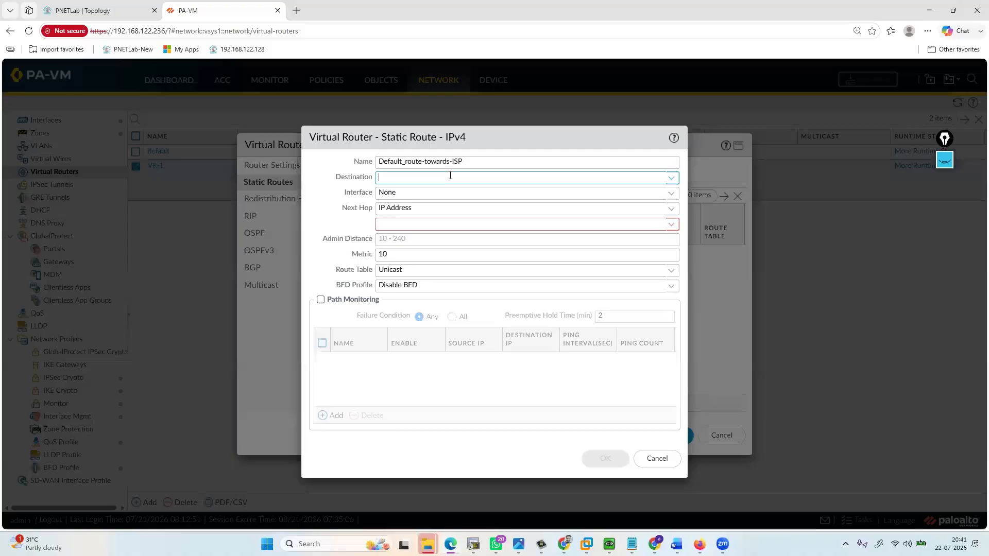
pyautogui.write('0.0.0.0/')
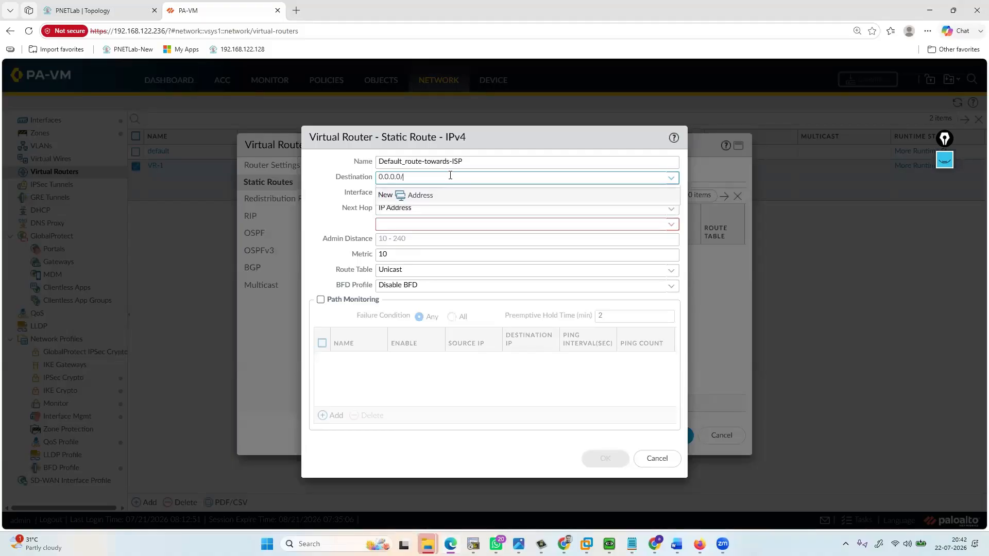
pyautogui.write('0')
pyautogui.click(343, 216)
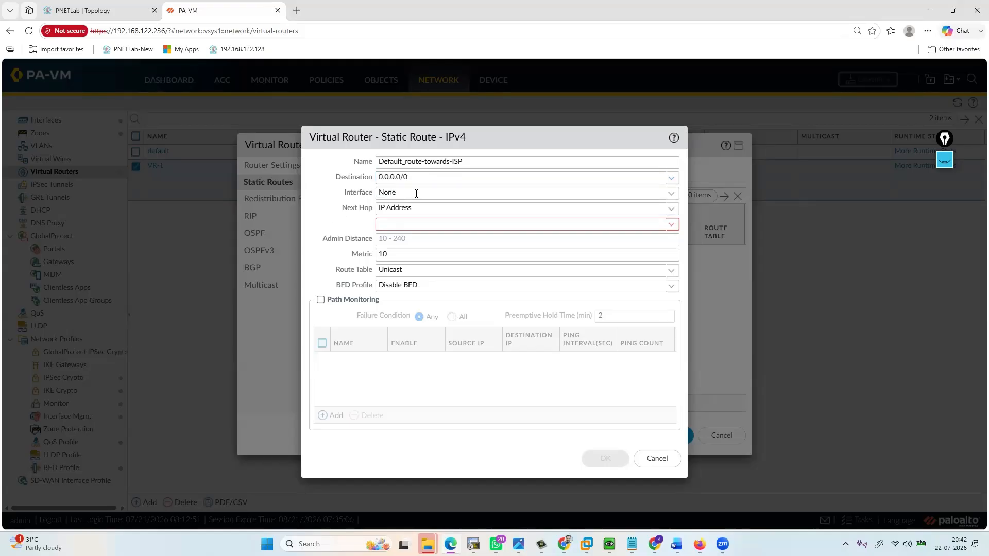
# - Check the firewall's WAN link in the PNETLab topology and set the static route's interface to ethernet1/1
pyautogui.click(670, 198)
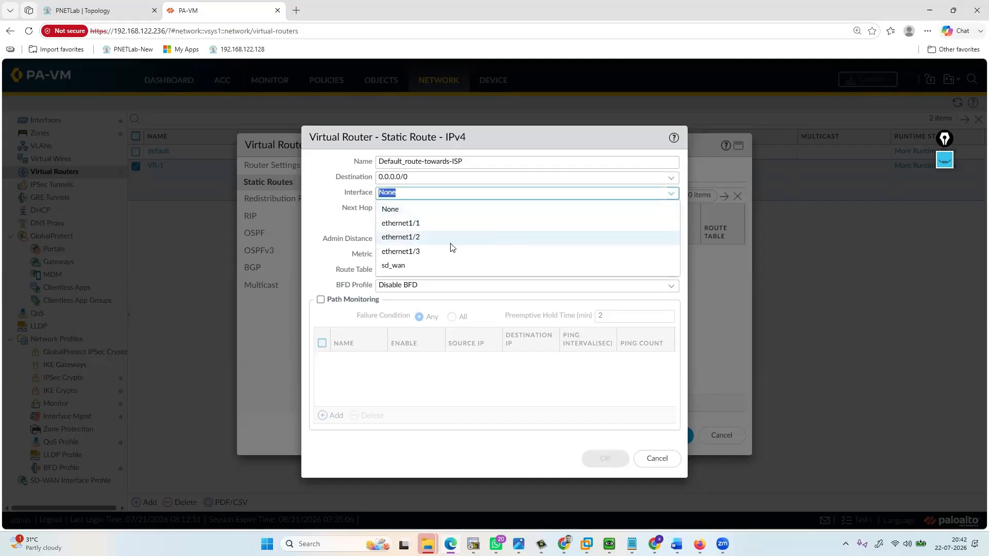
pyautogui.click(83, 7)
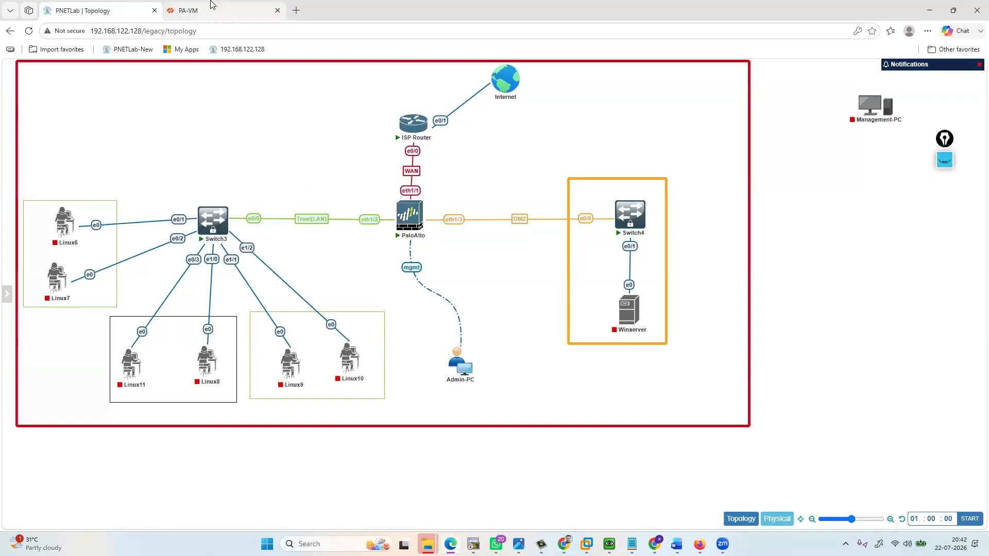
pyautogui.click(212, 8)
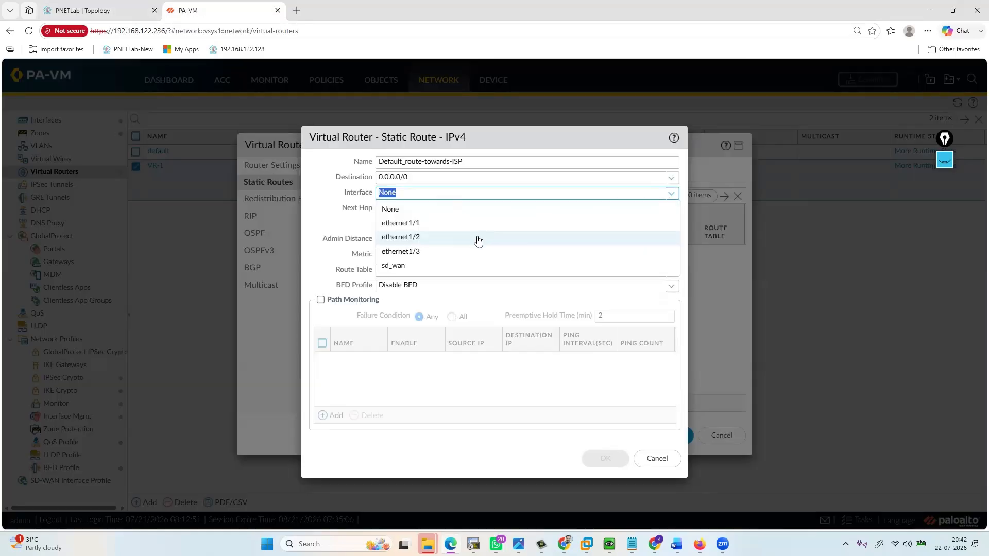
pyautogui.click(427, 223)
pyautogui.click(400, 223)
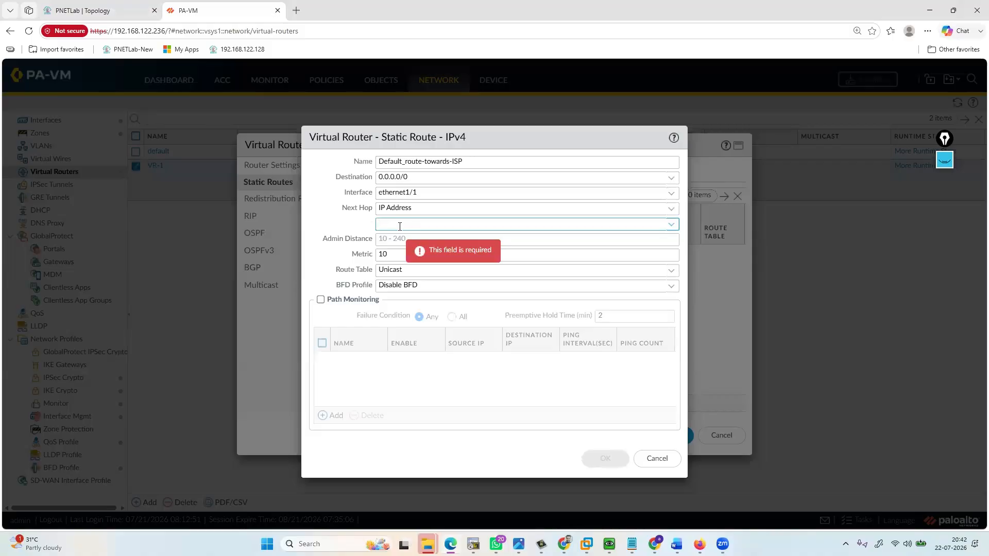
# - Recheck the ISP Router link in the topology and enter 100.1.1.1 as the static route's next hop IP address
pyautogui.click(103, 7)
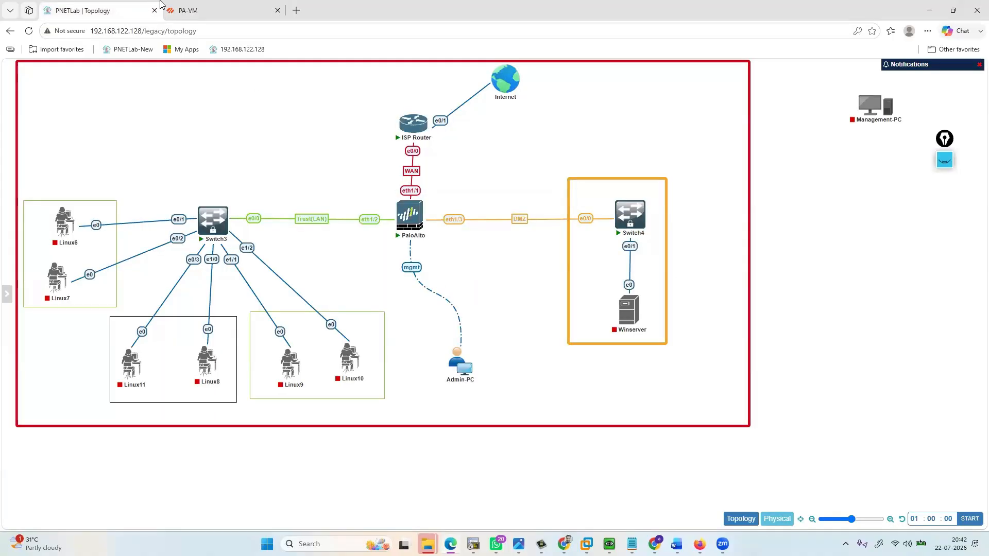
pyautogui.hotkey('ctrl', 'Tab')
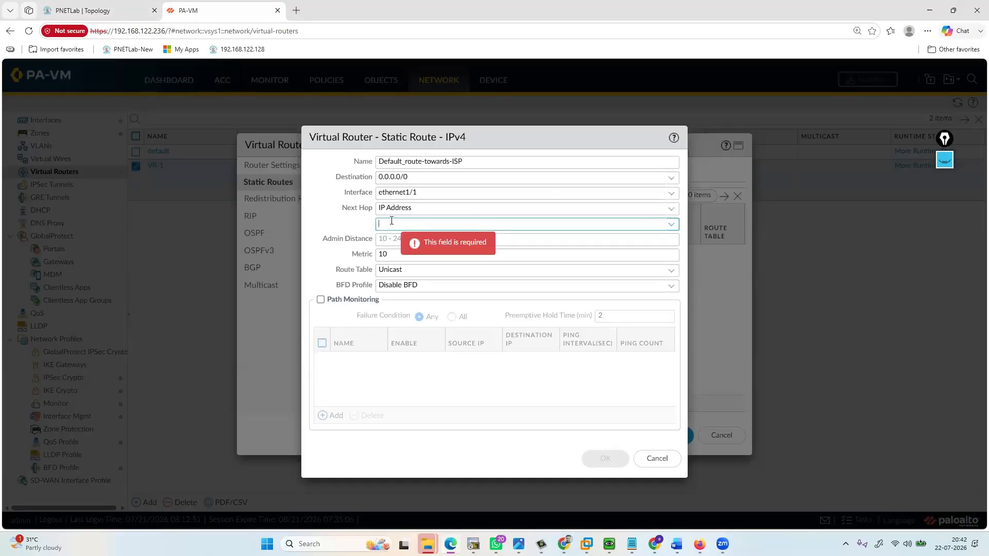
pyautogui.write('10.0')
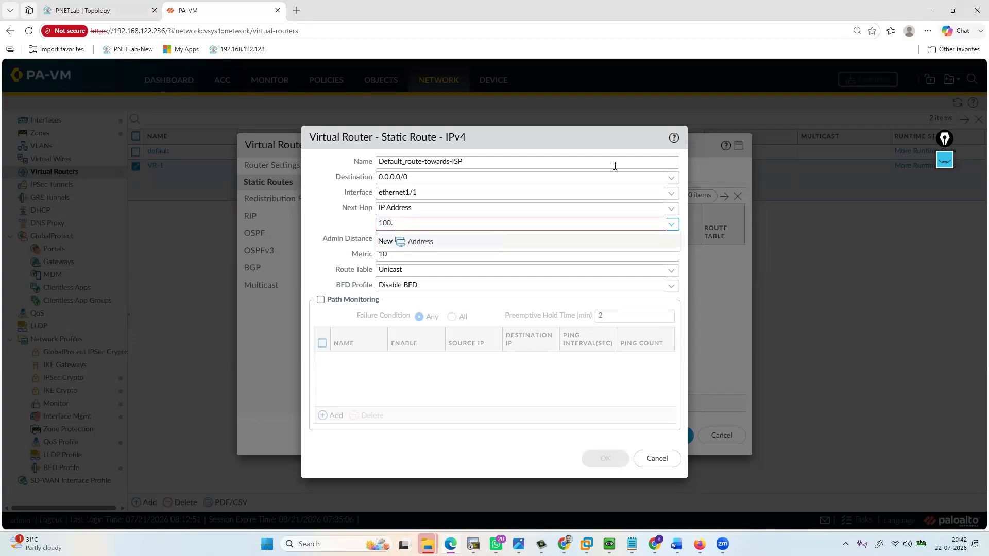
pyautogui.write('1.1.1')
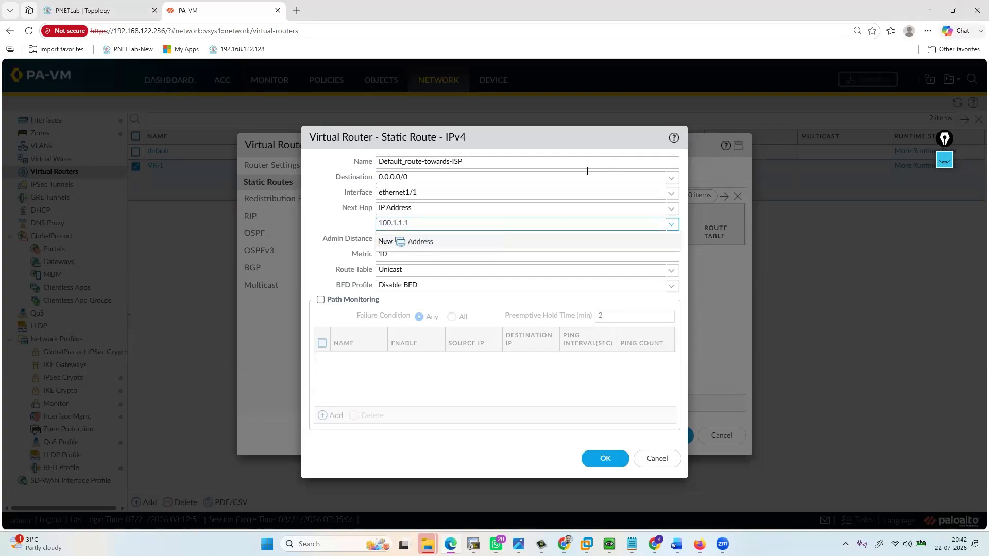
pyautogui.click(335, 237)
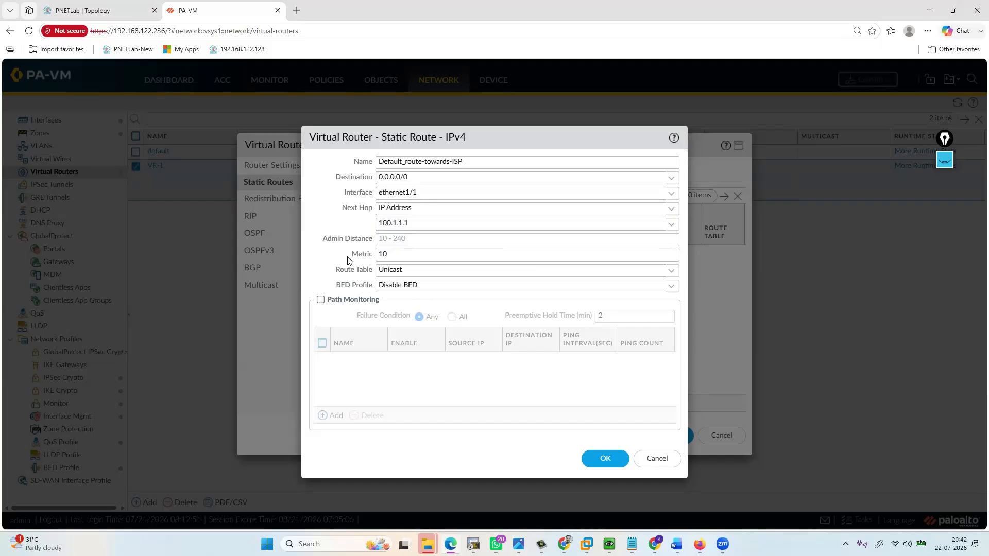
pyautogui.moveTo(352, 257)
pyautogui.mouseDown()
pyautogui.moveTo(372, 255)
pyautogui.moveTo(362, 241)
pyautogui.mouseUp()
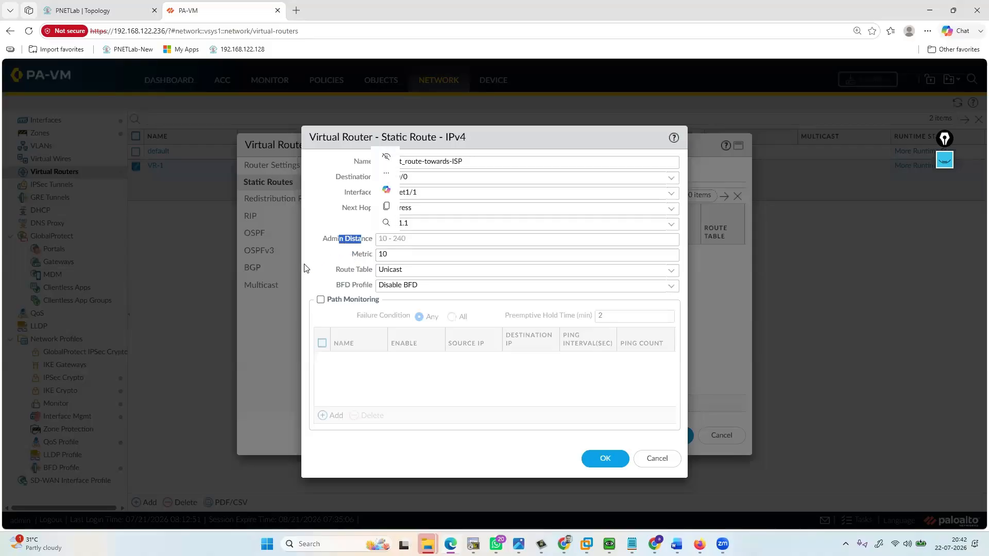
pyautogui.click(361, 257)
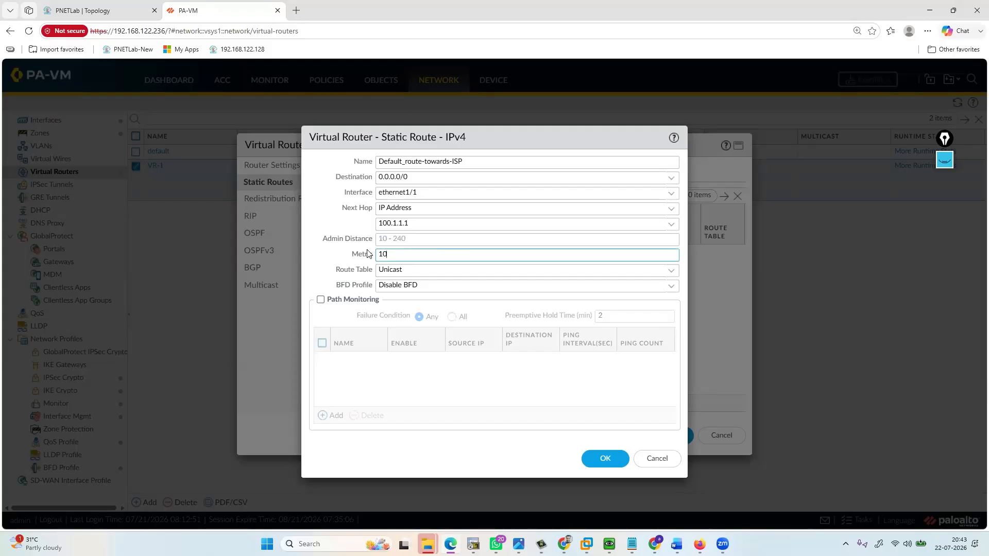
# - Handwrite Metric and AD over the static route form with the screen pen, boxing AD and circling Metric with the note Cost
pyautogui.hotkey('ctrl', 'shift', '3')
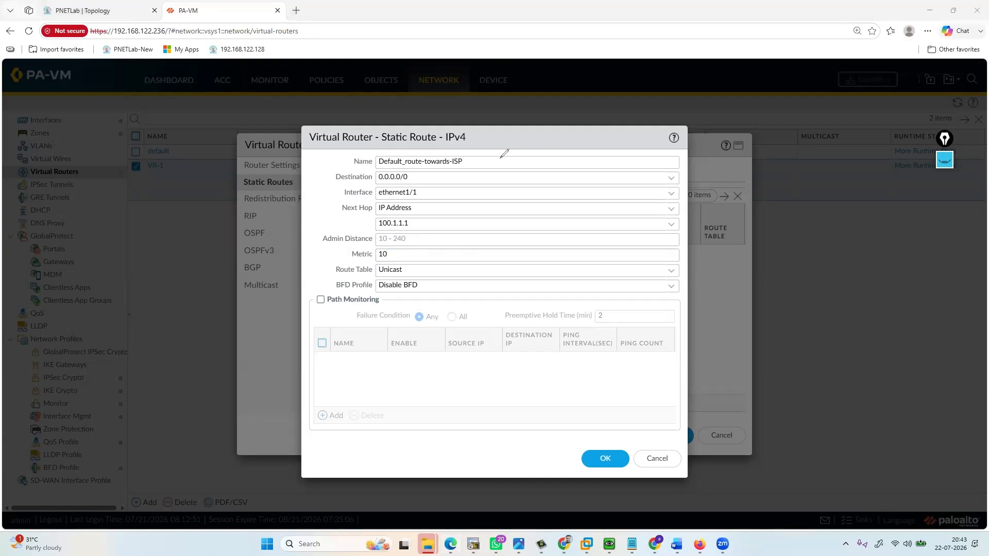
pyautogui.moveTo(500, 169); pyautogui.dragTo(555, 154)
pyautogui.moveTo(509, 191)
pyautogui.mouseDown()
pyautogui.moveTo(566, 186)
pyautogui.moveTo(575, 158)
pyautogui.mouseUp()
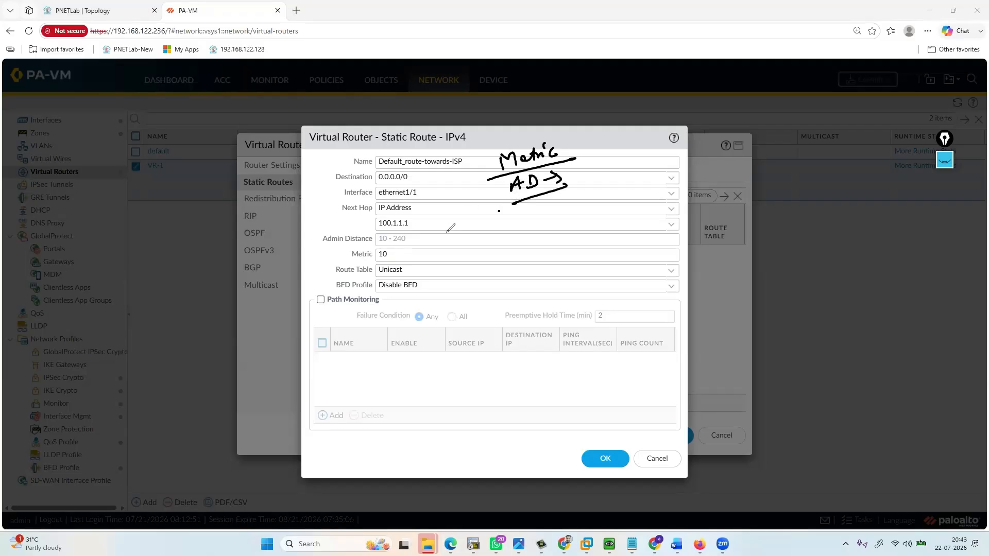
pyautogui.moveTo(497, 211); pyautogui.dragTo(567, 187)
pyautogui.moveTo(497, 179)
pyautogui.mouseDown()
pyautogui.moveTo(534, 168)
pyautogui.moveTo(506, 177)
pyautogui.mouseUp()
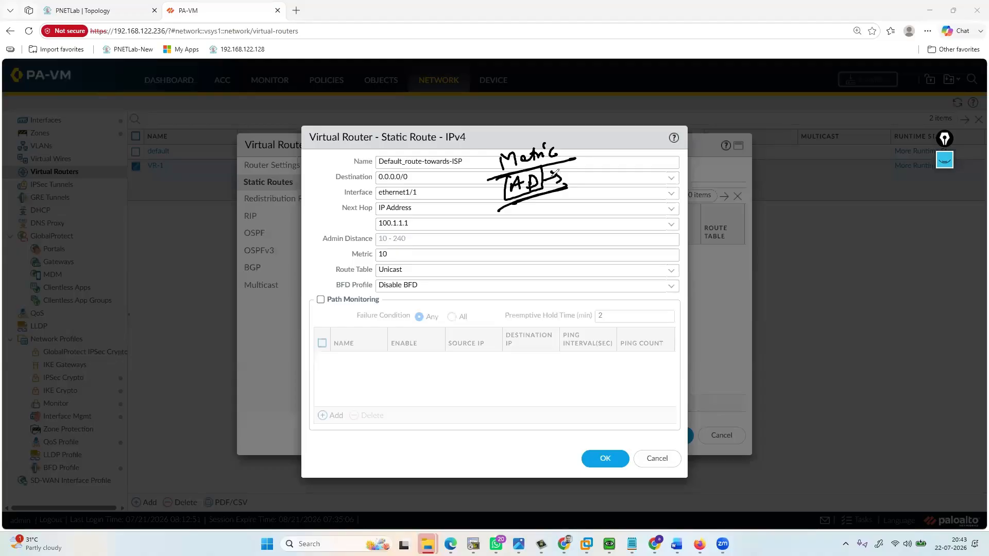
pyautogui.moveTo(565, 176); pyautogui.dragTo(577, 170)
pyautogui.moveTo(515, 138)
pyautogui.mouseDown()
pyautogui.moveTo(543, 176)
pyautogui.moveTo(579, 140)
pyautogui.moveTo(614, 152)
pyautogui.mouseUp()
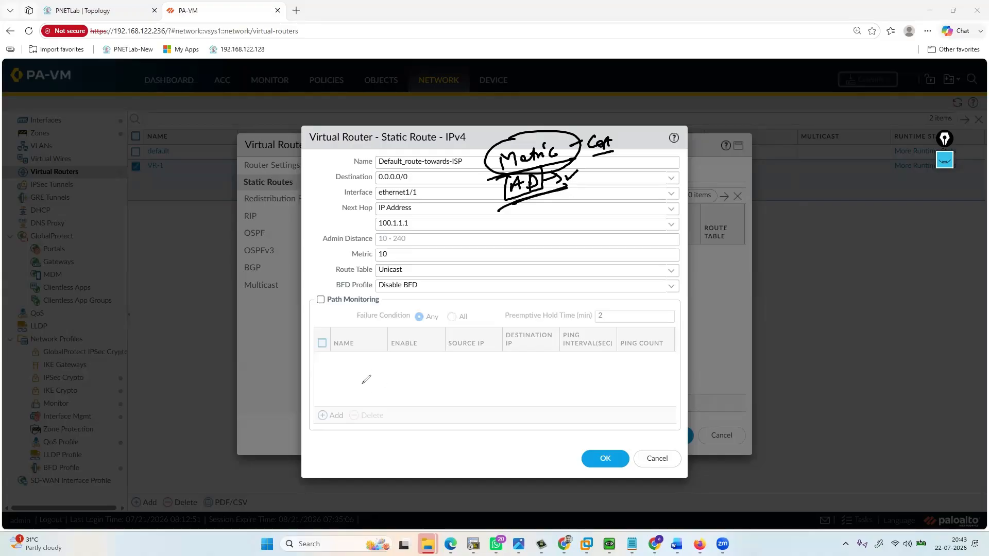
# - Sketch boxes for Point A and Point B, joined by a direct line and by a second path through point C
pyautogui.moveTo(361, 383)
pyautogui.mouseDown()
pyautogui.moveTo(361, 397)
pyautogui.moveTo(404, 363)
pyautogui.moveTo(381, 371)
pyautogui.moveTo(420, 386)
pyautogui.moveTo(348, 377)
pyautogui.mouseUp()
pyautogui.moveTo(420, 366); pyautogui.dragTo(516, 323)
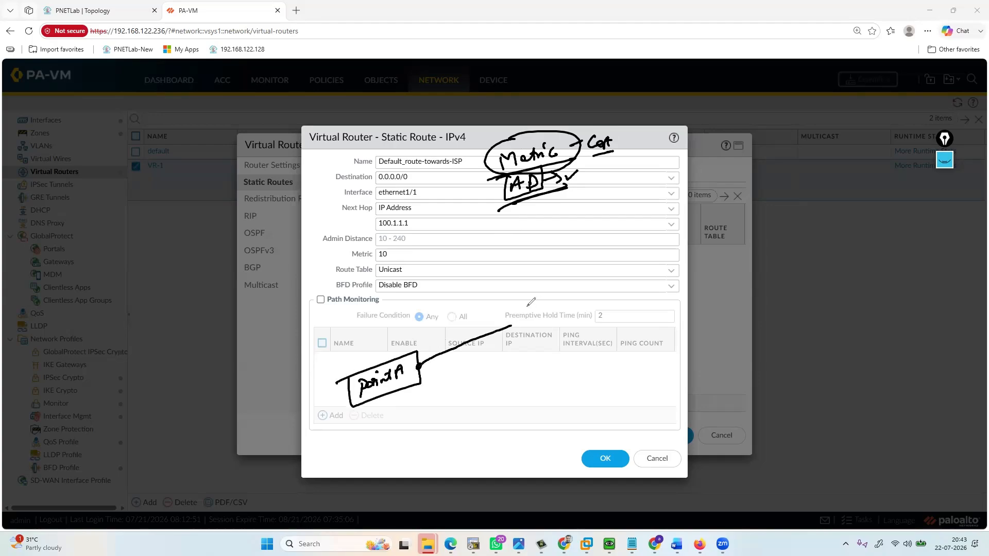
pyautogui.moveTo(535, 242)
pyautogui.mouseDown()
pyautogui.moveTo(585, 246)
pyautogui.moveTo(545, 233)
pyautogui.moveTo(520, 275)
pyautogui.moveTo(514, 241)
pyautogui.mouseUp()
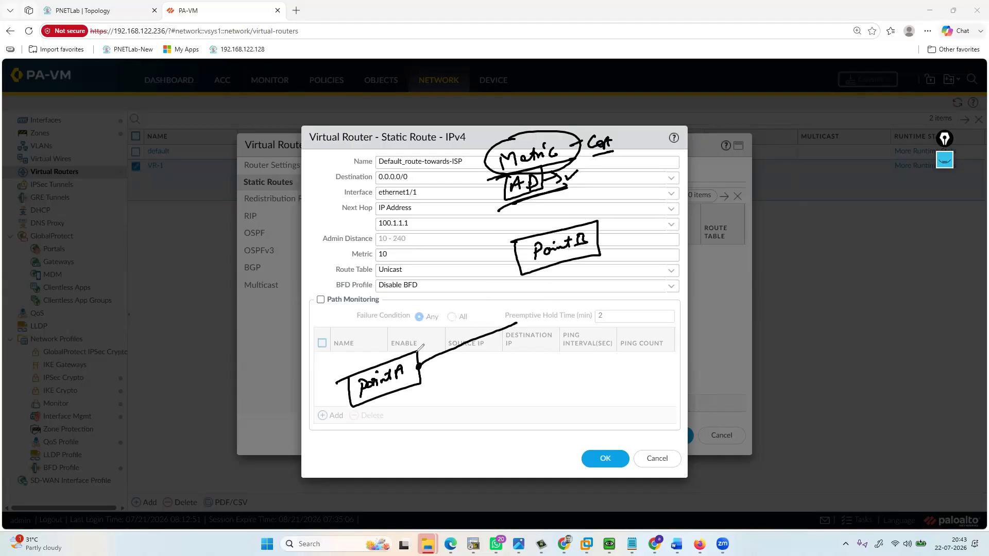
pyautogui.moveTo(415, 352); pyautogui.dragTo(515, 252)
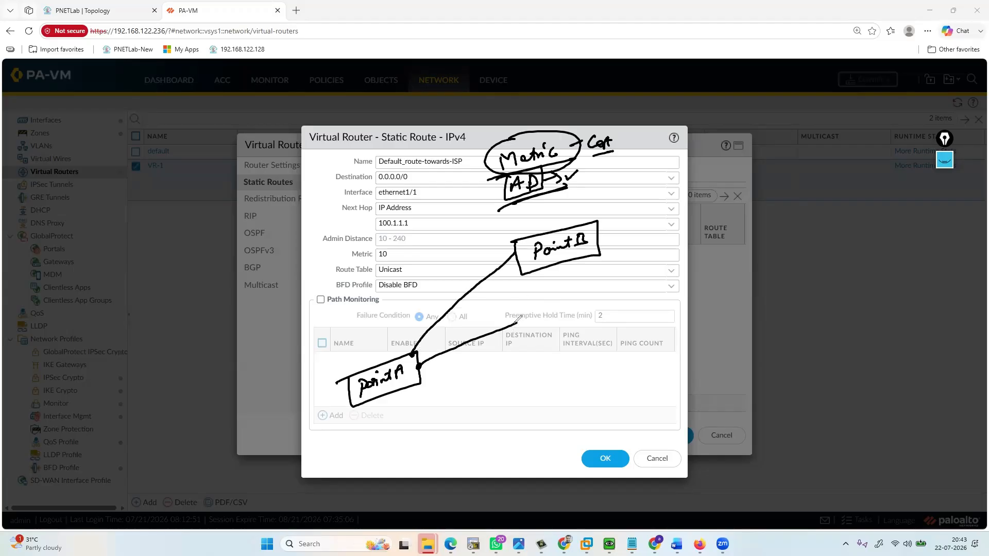
pyautogui.moveTo(517, 323); pyautogui.dragTo(532, 273)
pyautogui.moveTo(517, 315); pyautogui.dragTo(529, 343)
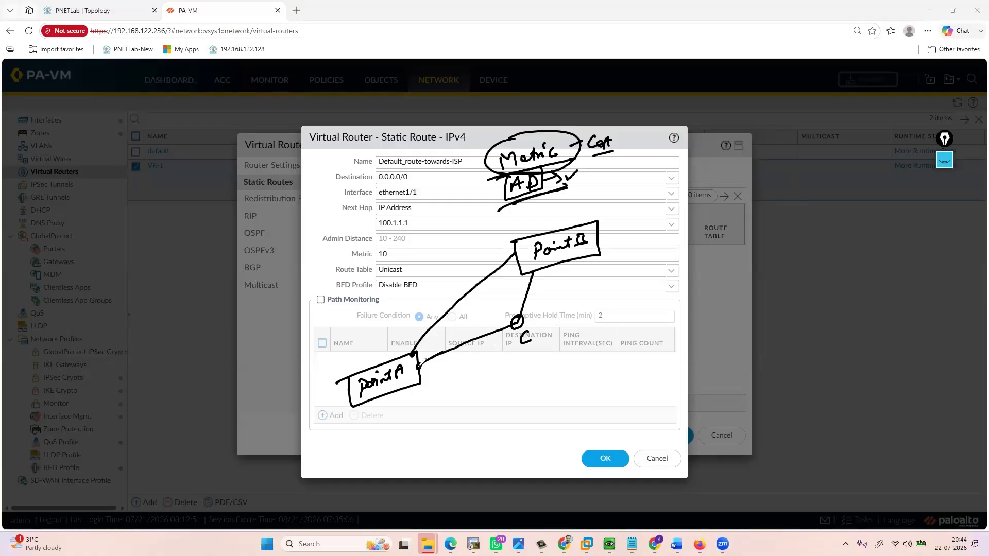
pyautogui.moveTo(423, 362)
pyautogui.mouseDown()
pyautogui.moveTo(517, 322)
pyautogui.moveTo(539, 263)
pyautogui.mouseUp()
pyautogui.moveTo(412, 353); pyautogui.dragTo(511, 249)
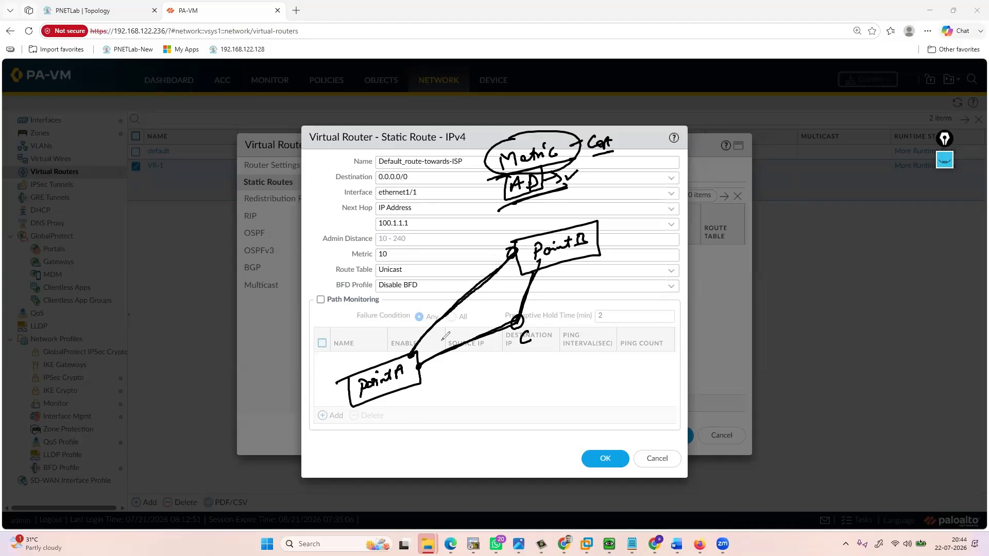
# - Label the direct path from Point A to Point B with a distance of 10 km and the path to C with 2 km
pyautogui.moveTo(413, 350); pyautogui.dragTo(412, 352)
pyautogui.moveTo(402, 289); pyautogui.dragTo(456, 281)
pyautogui.moveTo(392, 311); pyautogui.dragTo(451, 287)
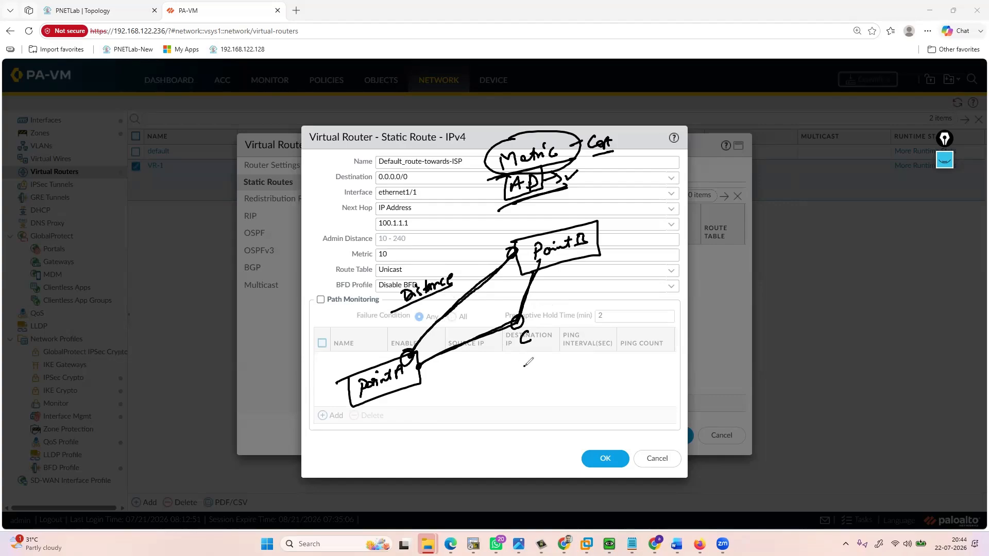
pyautogui.moveTo(524, 363); pyautogui.dragTo(569, 348)
pyautogui.moveTo(428, 297); pyautogui.dragTo(466, 285)
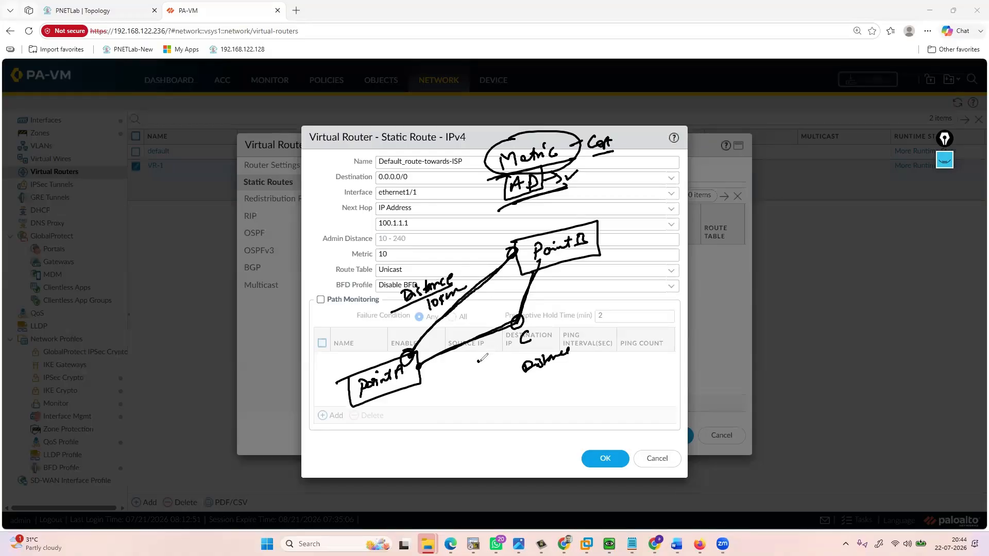
pyautogui.moveTo(473, 360); pyautogui.dragTo(489, 370)
pyautogui.moveTo(493, 357)
pyautogui.mouseDown()
pyautogui.moveTo(493, 368)
pyautogui.moveTo(519, 352)
pyautogui.mouseUp()
pyautogui.moveTo(474, 381)
pyautogui.mouseDown()
pyautogui.moveTo(516, 364)
pyautogui.moveTo(476, 355)
pyautogui.mouseUp()
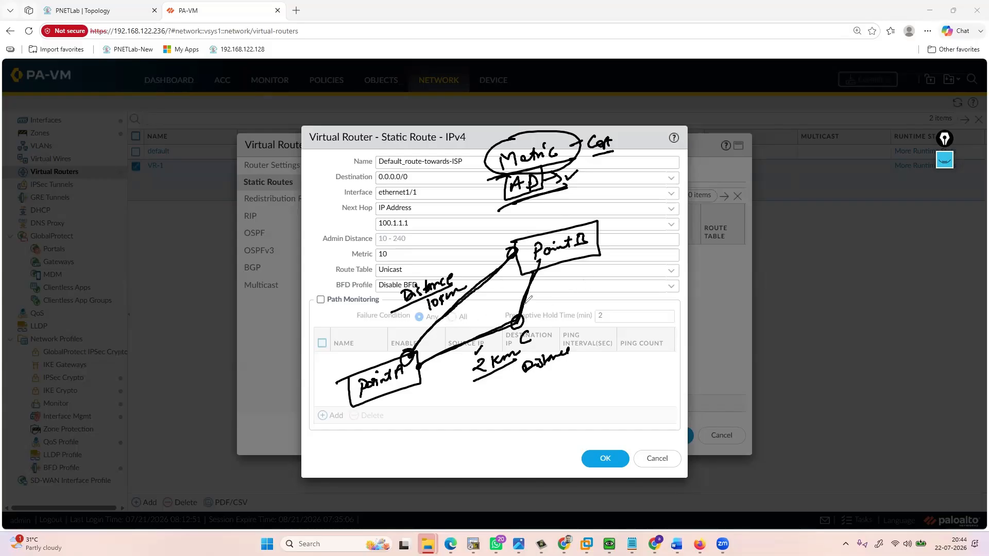
# - Retrace the path from Point A through C to Point B and add a boxed, ticked distance note beside C
pyautogui.moveTo(521, 320); pyautogui.dragTo(540, 268)
pyautogui.moveTo(431, 355)
pyautogui.mouseDown()
pyautogui.moveTo(497, 333)
pyautogui.moveTo(538, 277)
pyautogui.moveTo(511, 323)
pyautogui.mouseUp()
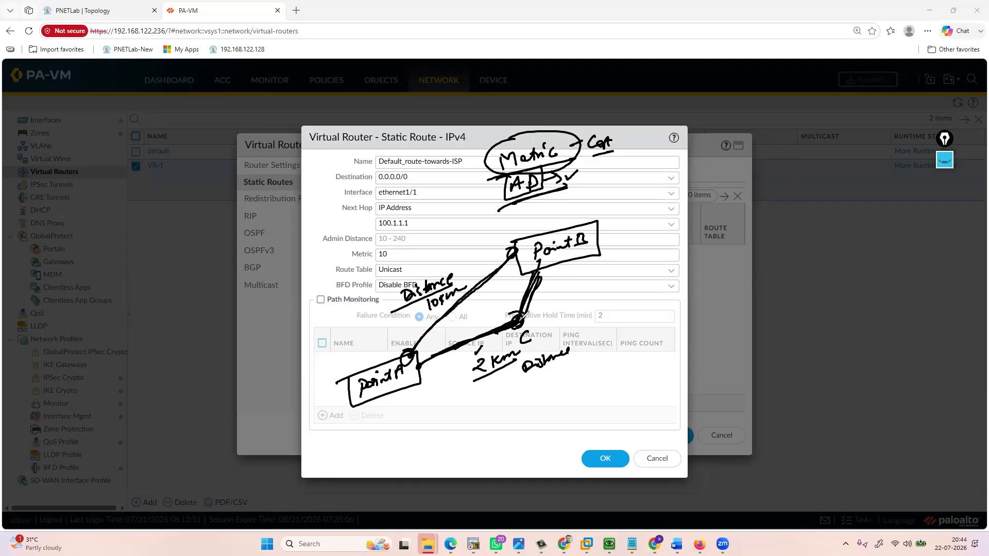
pyautogui.moveTo(515, 313); pyautogui.dragTo(629, 309)
pyautogui.moveTo(569, 301); pyautogui.dragTo(579, 325)
pyautogui.moveTo(595, 291); pyautogui.dragTo(612, 277)
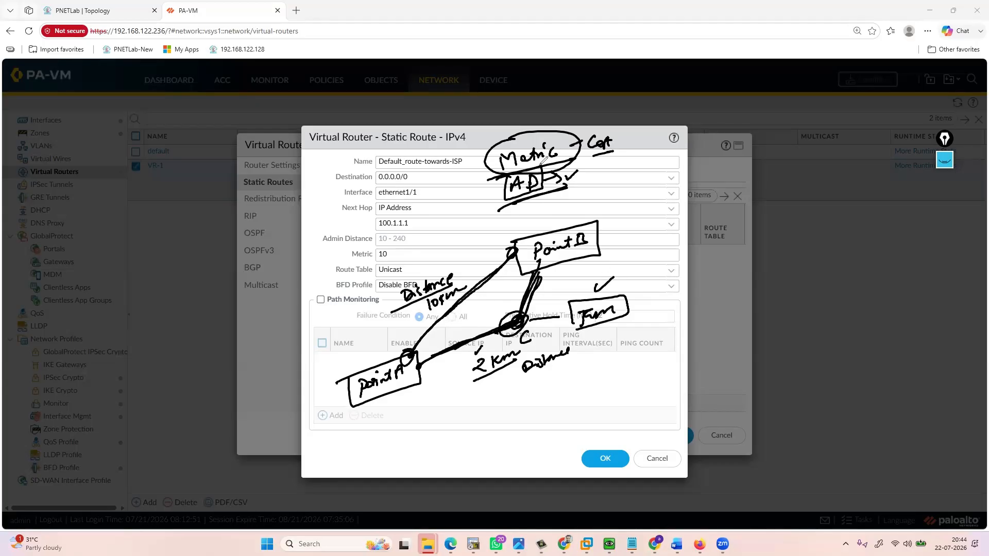
# - Underline the handwritten Metric note and write 1000 under the path through C and 100 beside the direct path
pyautogui.moveTo(515, 169); pyautogui.dragTo(567, 154)
pyautogui.moveTo(594, 354); pyautogui.dragTo(592, 369)
pyautogui.moveTo(610, 352); pyautogui.dragTo(630, 344)
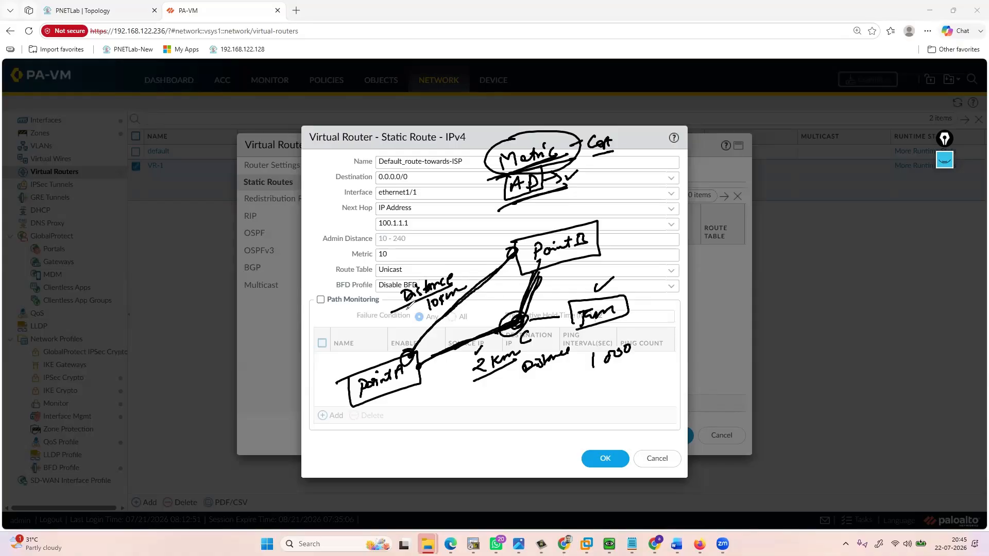
pyautogui.moveTo(401, 315)
pyautogui.mouseDown()
pyautogui.moveTo(399, 329)
pyautogui.moveTo(415, 320)
pyautogui.moveTo(418, 334)
pyautogui.mouseUp()
pyautogui.moveTo(609, 371); pyautogui.dragTo(640, 352)
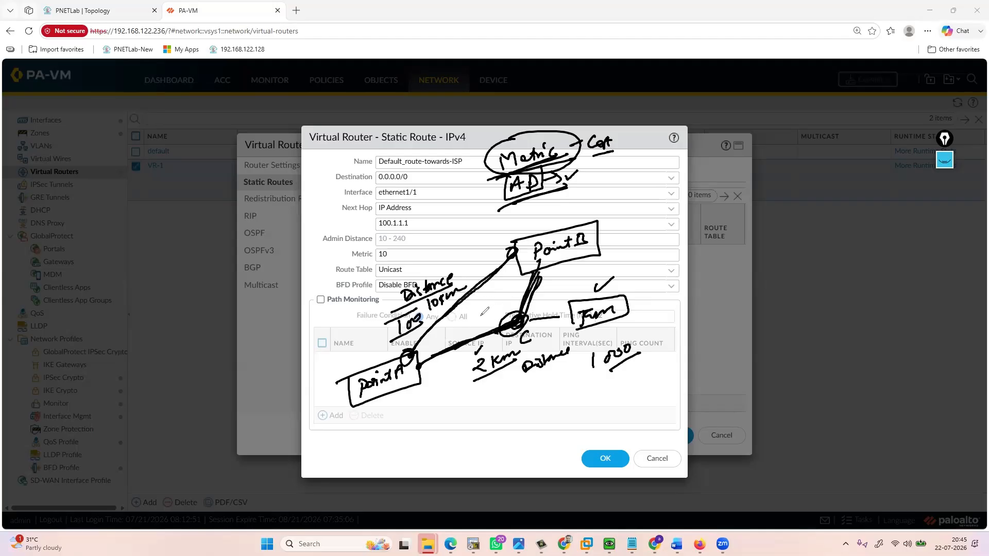
# - Write a boxed, ticked AD note beside the direct path, mark the 2 km label, tick both paths, and clear all screen drawings
pyautogui.moveTo(318, 321)
pyautogui.mouseDown()
pyautogui.moveTo(330, 315)
pyautogui.moveTo(315, 335)
pyautogui.moveTo(324, 288)
pyautogui.moveTo(342, 310)
pyautogui.mouseUp()
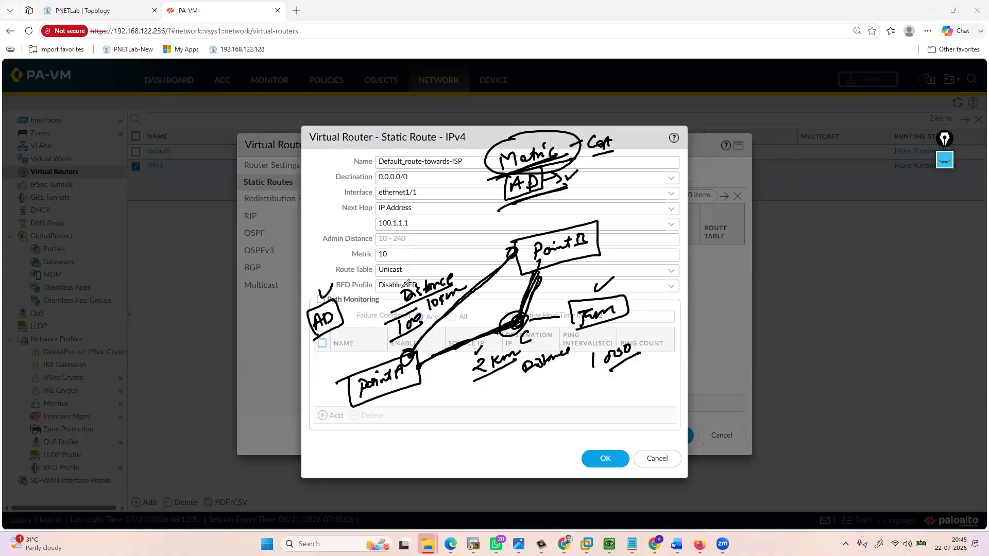
pyautogui.moveTo(313, 209); pyautogui.dragTo(332, 198)
pyautogui.moveTo(334, 313); pyautogui.dragTo(343, 309)
pyautogui.moveTo(473, 361); pyautogui.dragTo(473, 377)
pyautogui.moveTo(475, 362)
pyautogui.mouseDown()
pyautogui.moveTo(485, 367)
pyautogui.moveTo(476, 372)
pyautogui.moveTo(500, 367)
pyautogui.mouseUp()
pyautogui.moveTo(415, 330); pyautogui.dragTo(444, 361)
pyautogui.moveTo(371, 315); pyautogui.dragTo(384, 308)
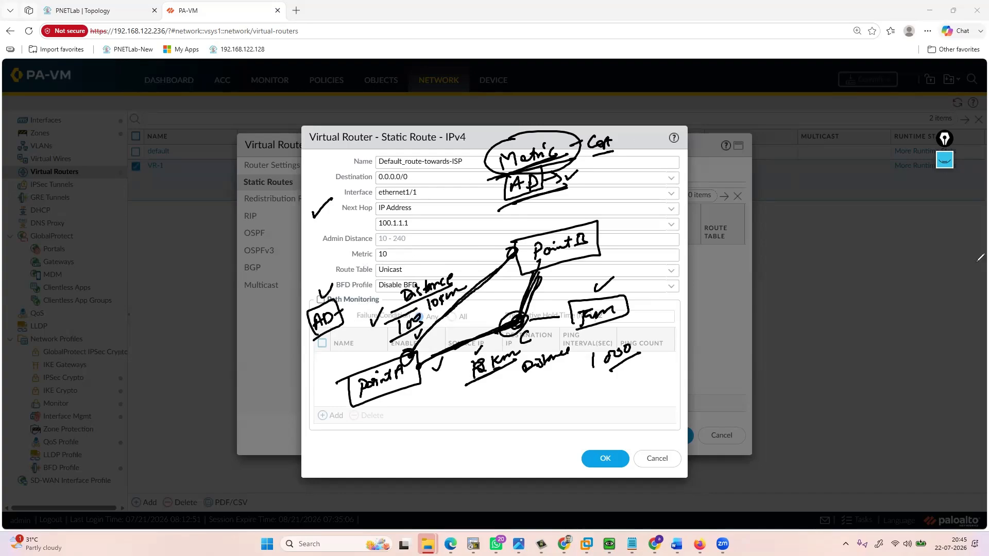
pyautogui.hotkey('ctrl', 'shift', '7')
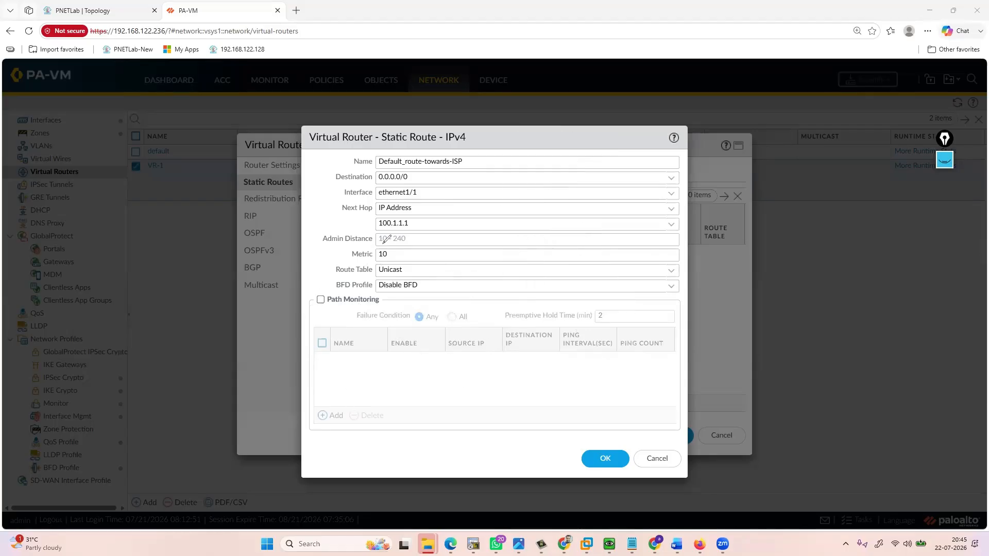
# - Handwrite AD and metric over the static route form, with two arrows branching from AD
pyautogui.moveTo(489, 173)
pyautogui.mouseDown()
pyautogui.moveTo(487, 202)
pyautogui.moveTo(518, 156)
pyautogui.moveTo(523, 170)
pyautogui.mouseUp()
pyautogui.moveTo(513, 165); pyautogui.dragTo(528, 154)
pyautogui.moveTo(528, 155)
pyautogui.mouseDown()
pyautogui.moveTo(525, 184)
pyautogui.moveTo(544, 189)
pyautogui.mouseUp()
pyautogui.moveTo(539, 183)
pyautogui.mouseDown()
pyautogui.moveTo(566, 177)
pyautogui.moveTo(571, 129)
pyautogui.moveTo(574, 164)
pyautogui.mouseUp()
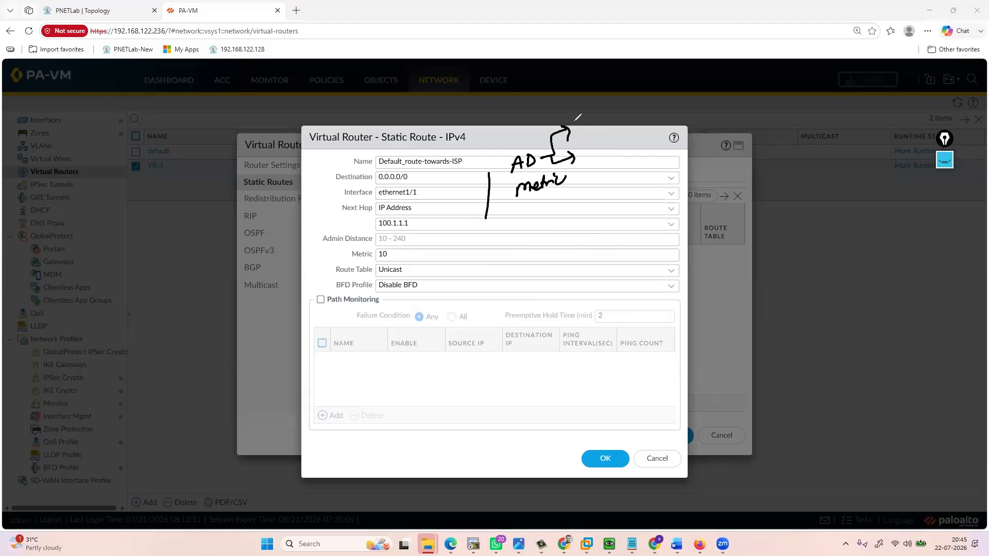
# - Add ticks to the arrows branching from AD, and draw a curve and a cross beside the AD note
pyautogui.moveTo(572, 124); pyautogui.dragTo(583, 117)
pyautogui.moveTo(582, 150); pyautogui.dragTo(595, 144)
pyautogui.moveTo(574, 141); pyautogui.dragTo(624, 114)
pyautogui.moveTo(533, 132); pyautogui.dragTo(514, 170)
pyautogui.moveTo(485, 135); pyautogui.dragTo(498, 156)
pyautogui.moveTo(497, 136); pyautogui.dragTo(485, 155)
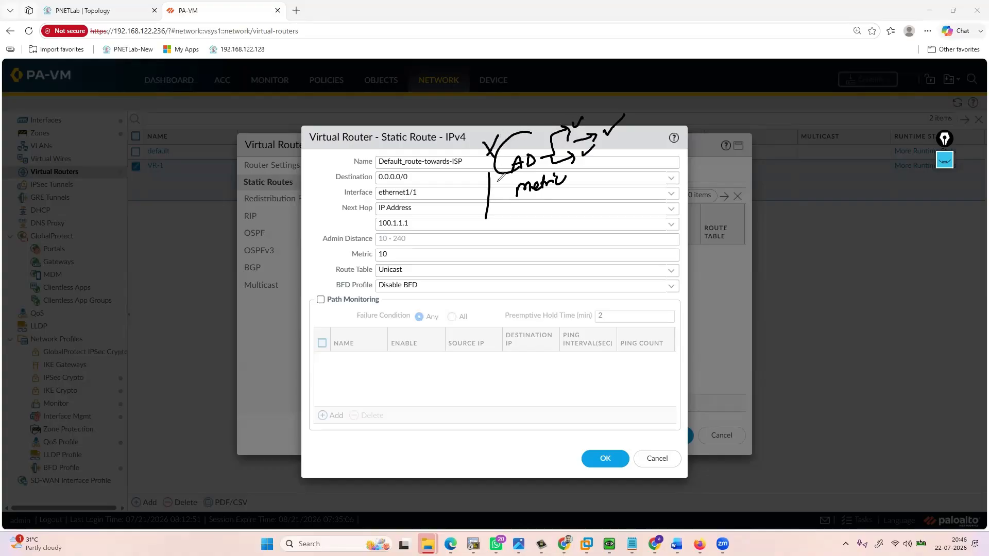
# - Underline the metric note, box the form's Metric and Admin Distance settings with arrows, and clear the screen drawings
pyautogui.moveTo(496, 202); pyautogui.dragTo(581, 188)
pyautogui.moveTo(349, 261)
pyautogui.mouseDown()
pyautogui.moveTo(404, 245)
pyautogui.moveTo(336, 272)
pyautogui.mouseUp()
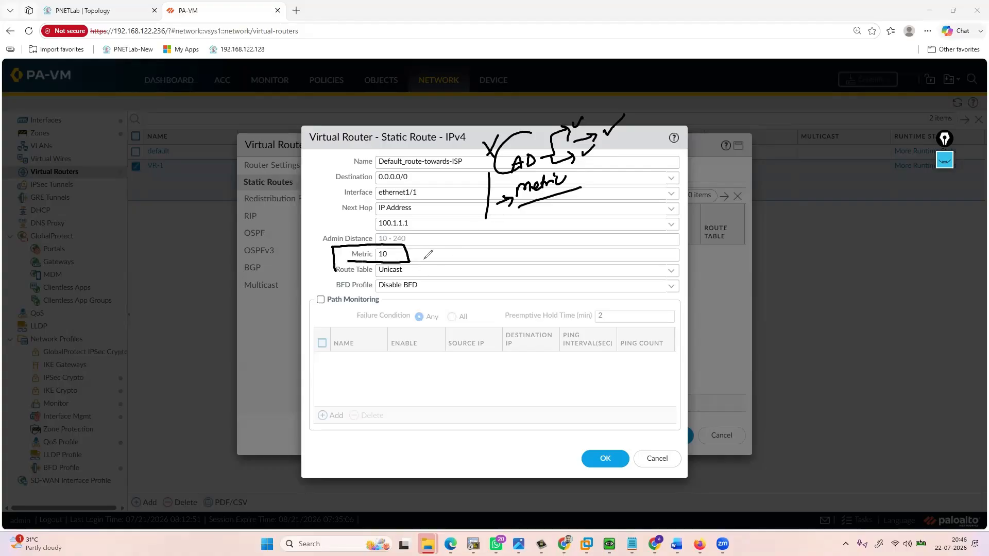
pyautogui.moveTo(408, 260)
pyautogui.mouseDown()
pyautogui.moveTo(425, 257)
pyautogui.moveTo(418, 262)
pyautogui.mouseUp()
pyautogui.moveTo(314, 235); pyautogui.dragTo(323, 229)
pyautogui.moveTo(415, 241); pyautogui.dragTo(433, 239)
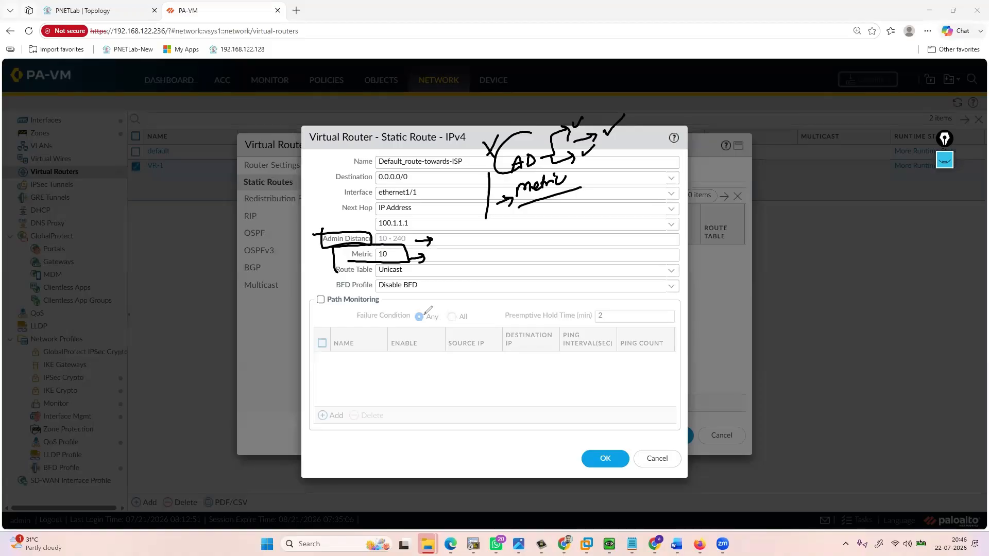
pyautogui.hotkey('ctrl', 'shift', '7')
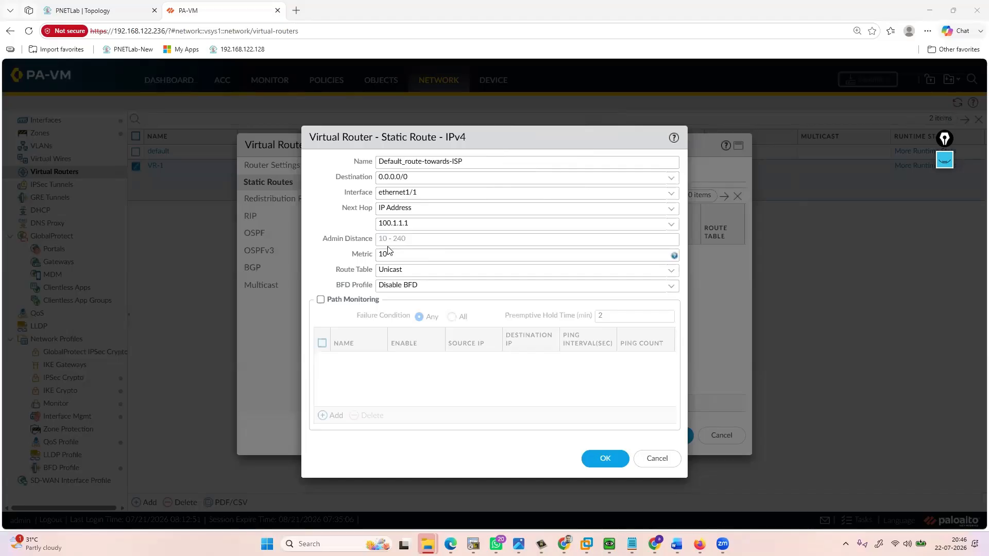
# - Set both the admin distance and the metric of the Default_route-towards-ISP route to 10
pyautogui.click(435, 239)
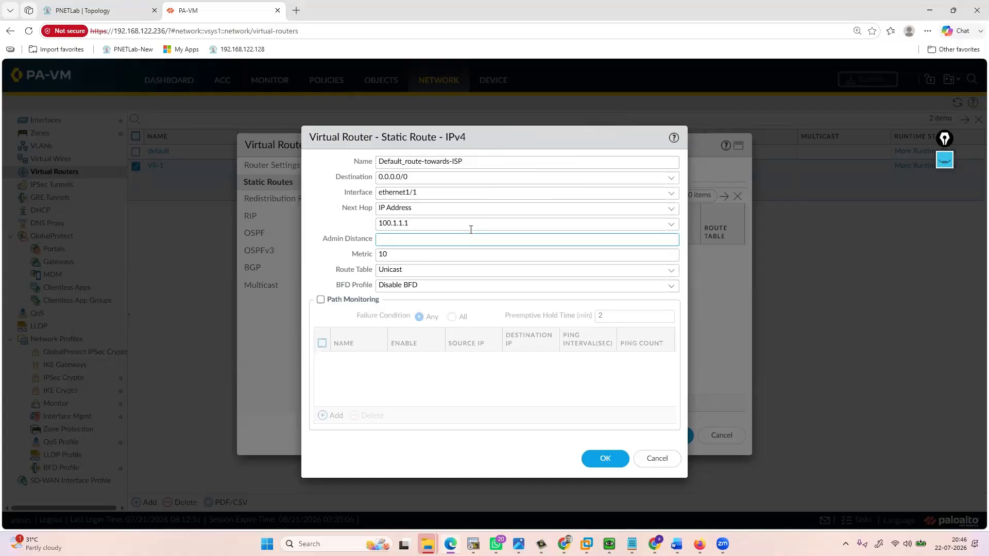
pyautogui.write('10')
pyautogui.press('Tab')
pyautogui.press('BackSpace')
pyautogui.press('BackSpace')
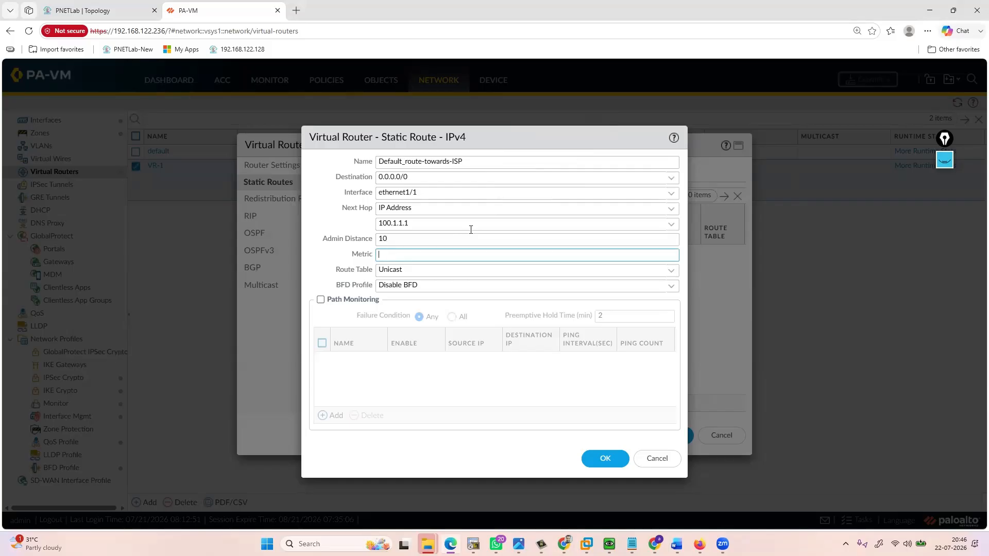
pyautogui.write('20')
pyautogui.press('Tab')
pyautogui.hotkey('shift', 'Tab')
pyautogui.write('10')
# - Keep Unicast as the default route's route table and save the route to VR-1
pyautogui.click(671, 271)
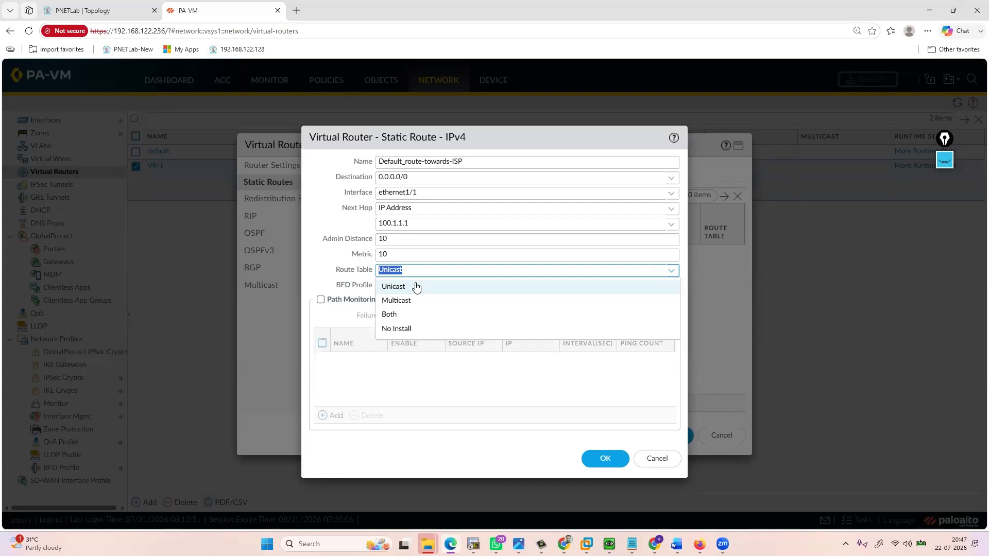
pyautogui.click(416, 287)
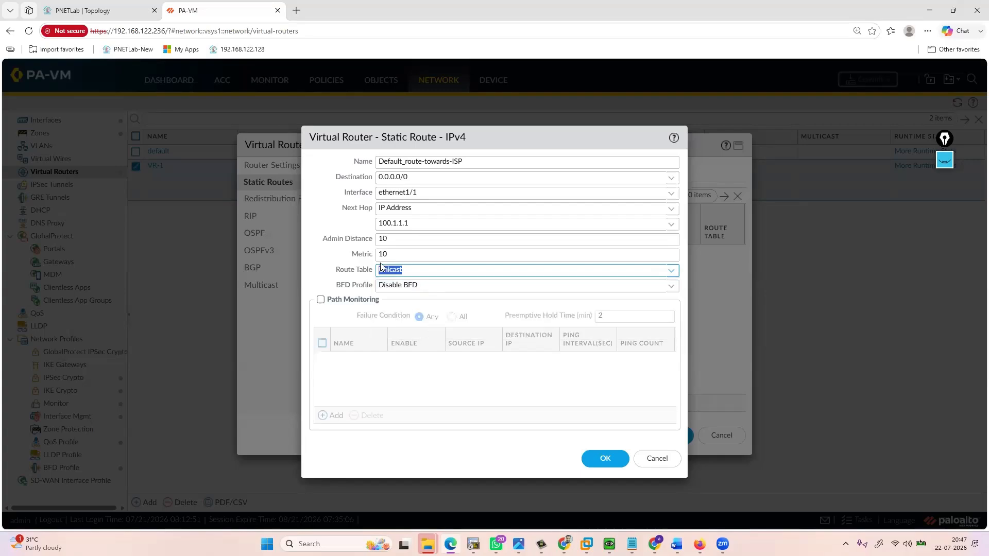
pyautogui.click(355, 387)
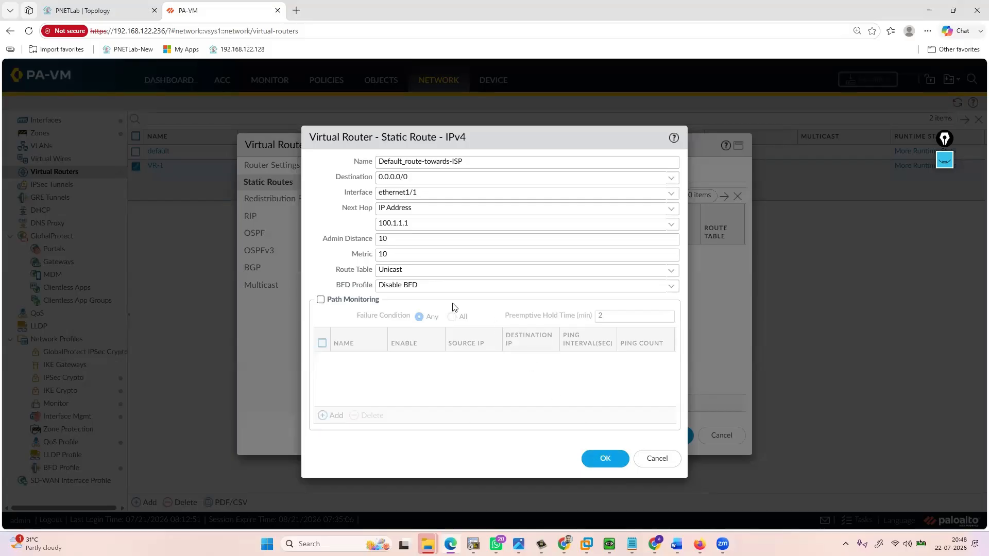
pyautogui.click(602, 459)
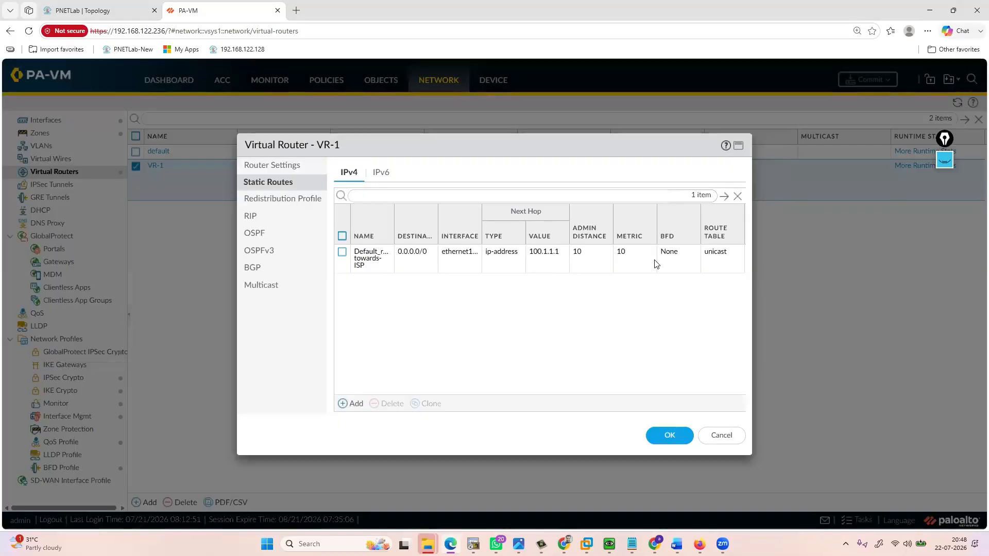
# - Start another IPv4 static route in VR-1, check the network topology, and name the route Static-Route-for-Mark-vlan20
pyautogui.click(349, 404)
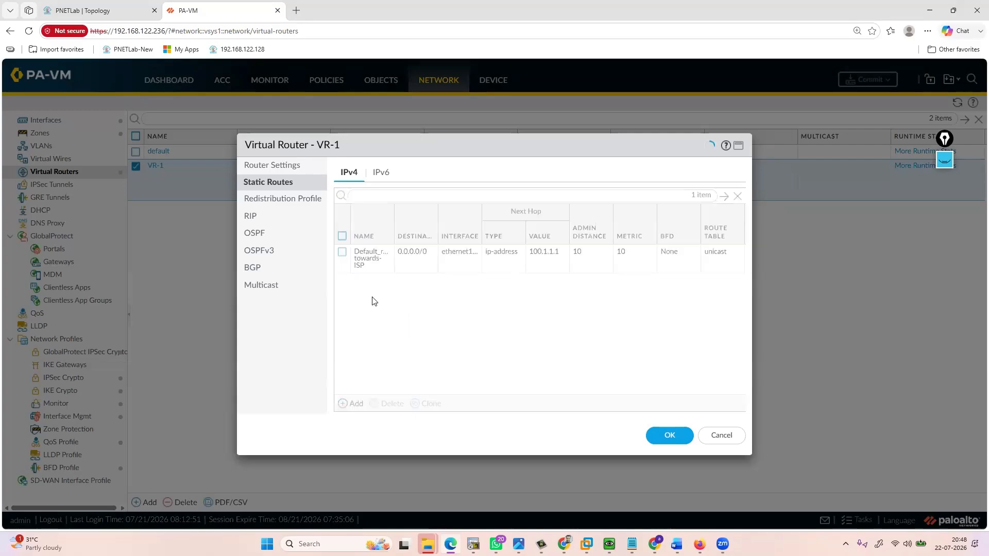
pyautogui.click(81, 4)
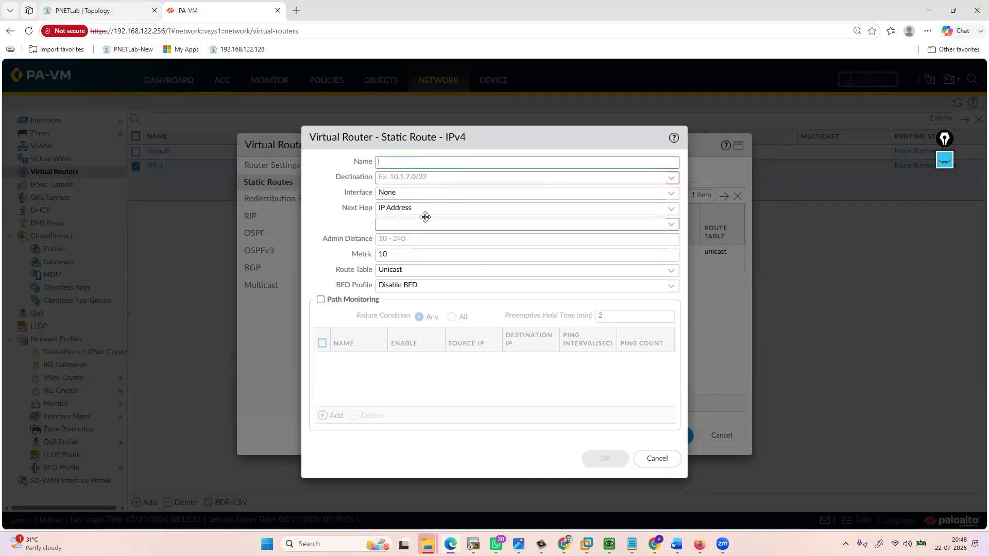
pyautogui.click(742, 519)
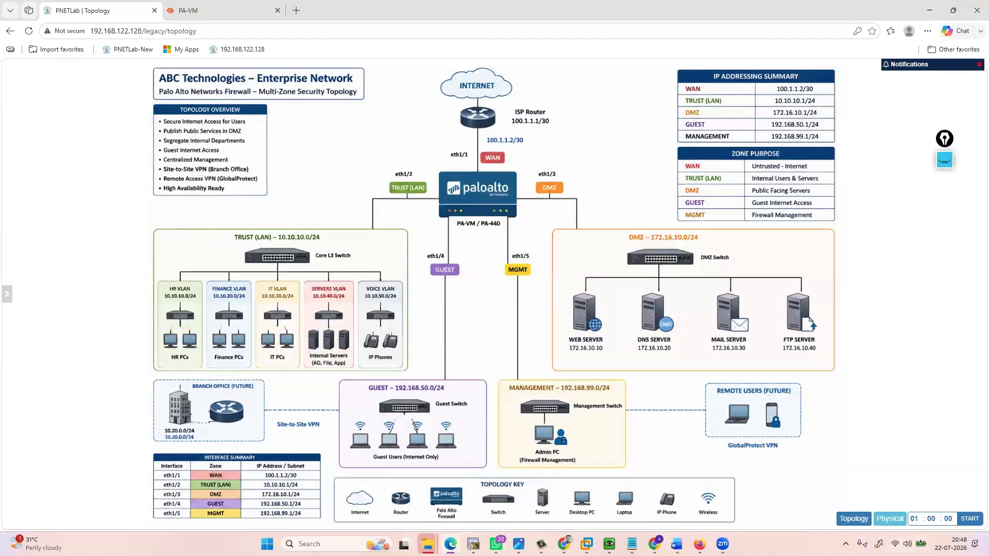
pyautogui.click(216, 11)
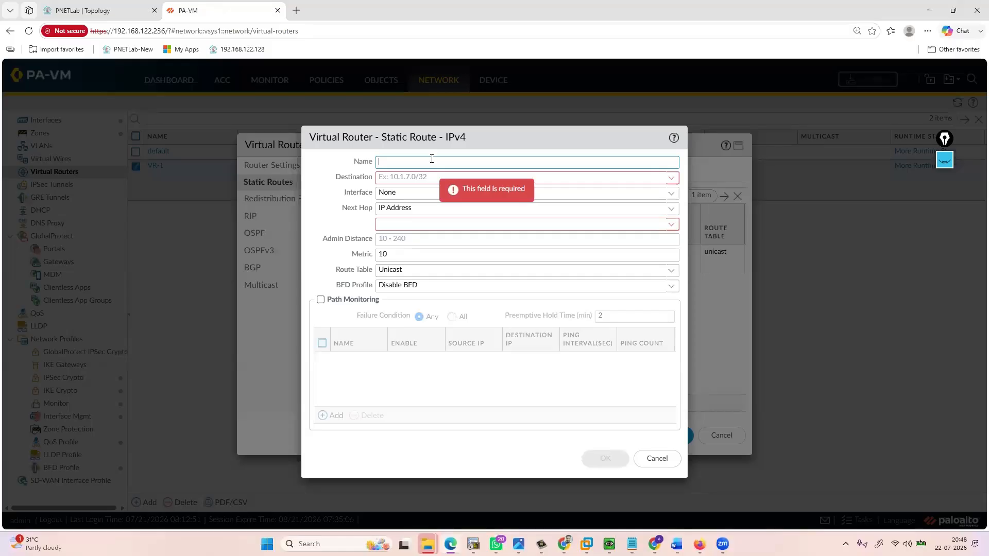
pyautogui.write('R')
pyautogui.write('tatic')
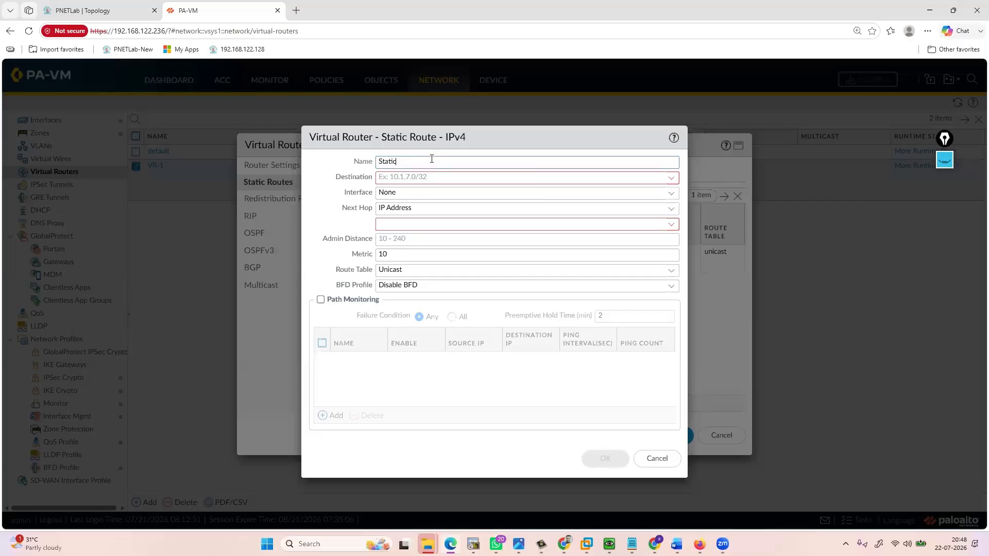
pyautogui.write('-Route-for-MarkVvlan20')
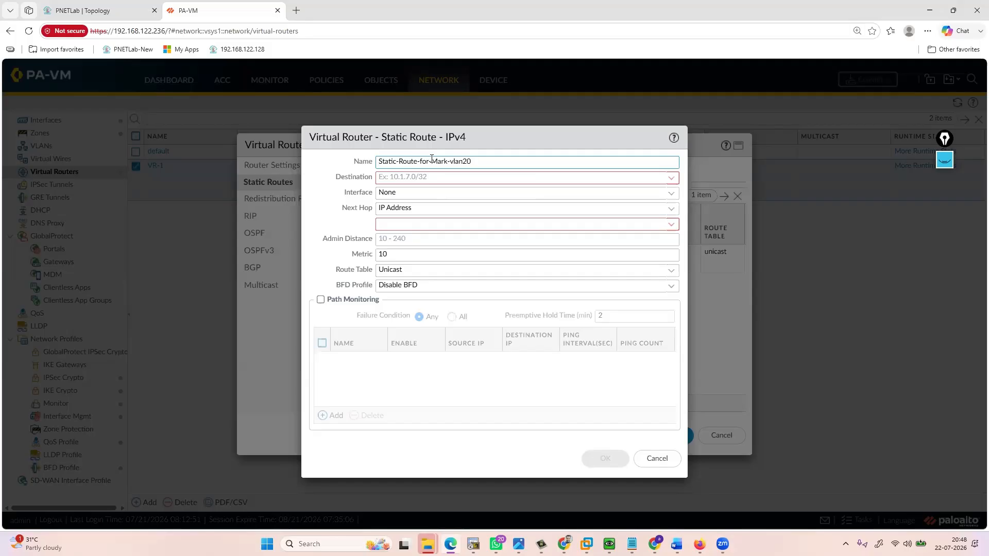
# - Set the new route's destination to 10.10.20.0/24 and its interface to ethernet1/2, checking the LAN link in the PNETLab topology
pyautogui.click(445, 181)
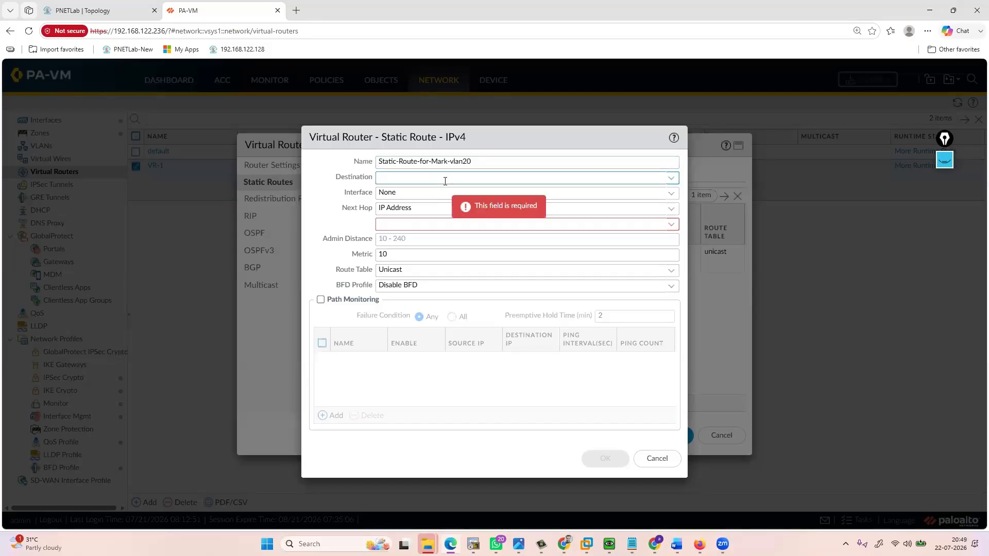
pyautogui.write('10.10.20.0/24')
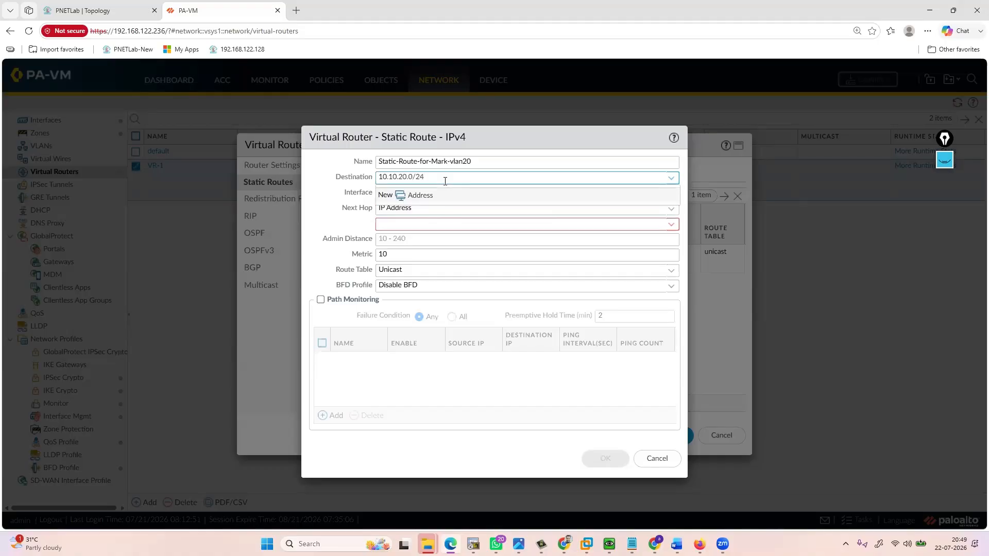
pyautogui.press('Tab')
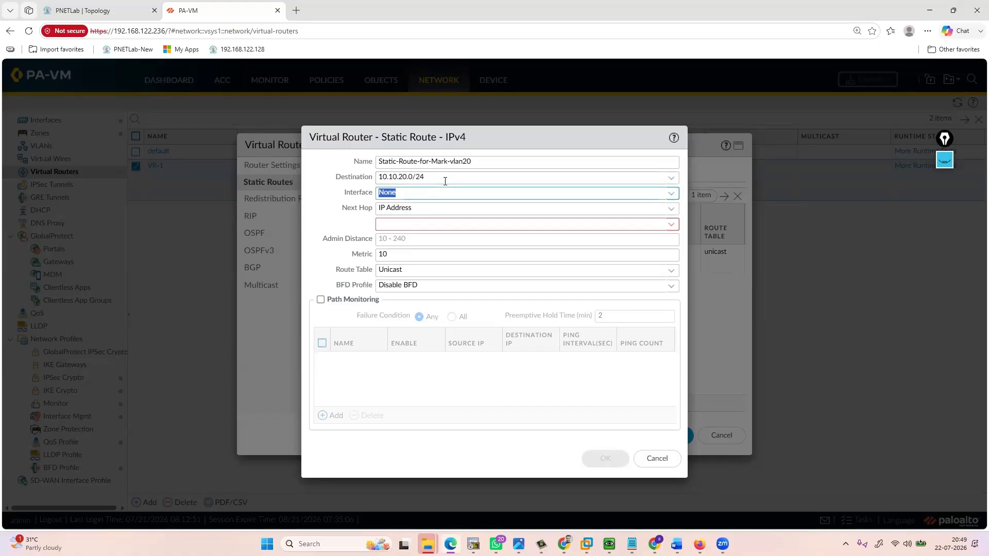
pyautogui.click(671, 194)
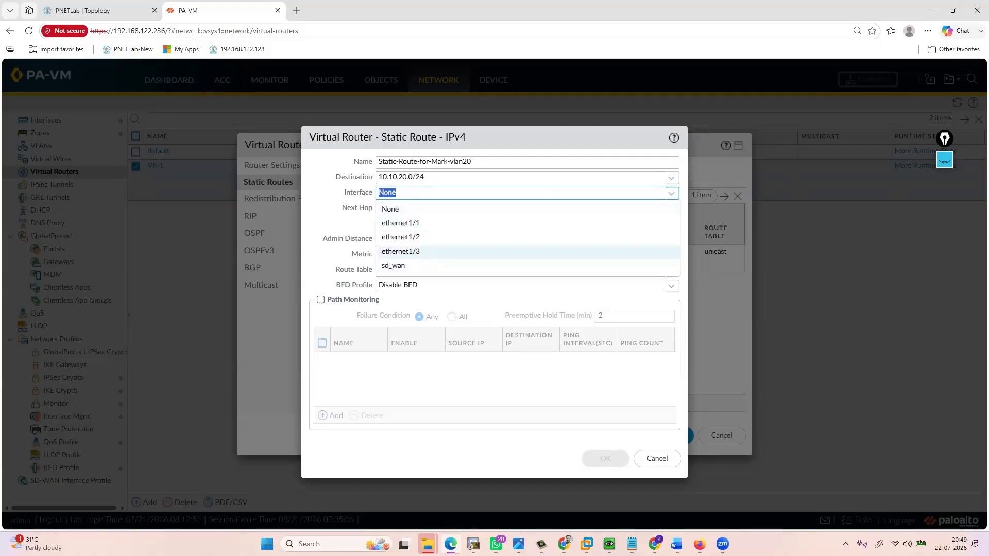
pyautogui.click(94, 5)
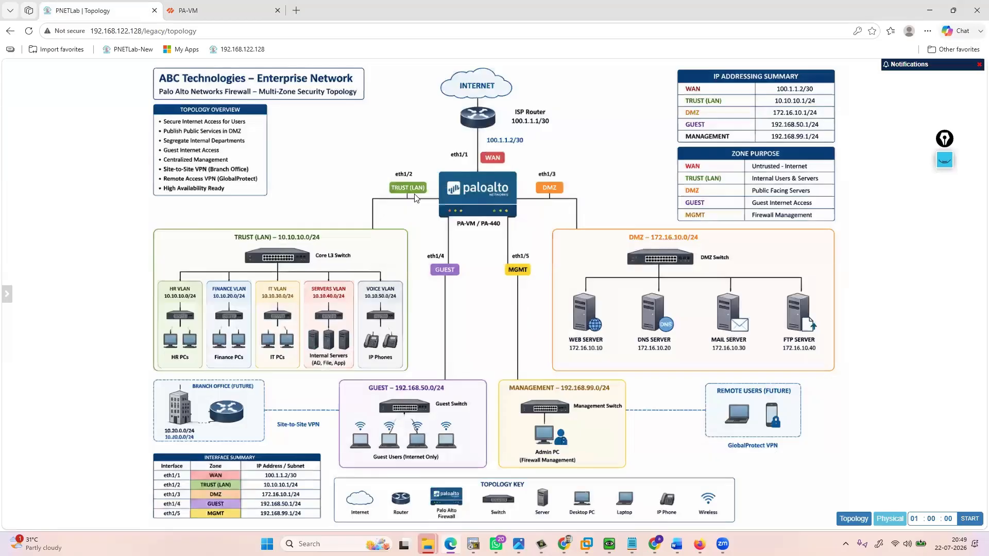
pyautogui.click(853, 518)
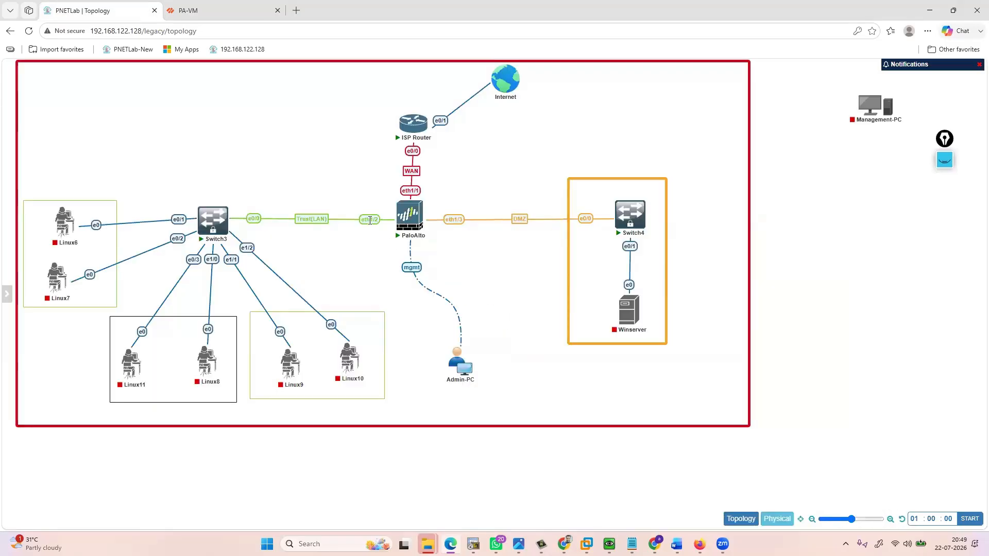
pyautogui.click(208, 5)
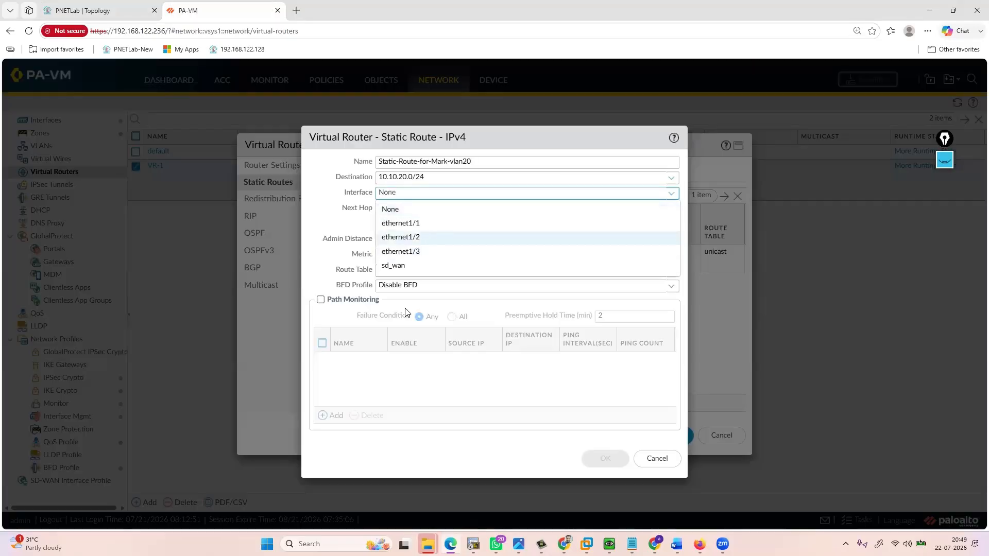
pyautogui.click(428, 239)
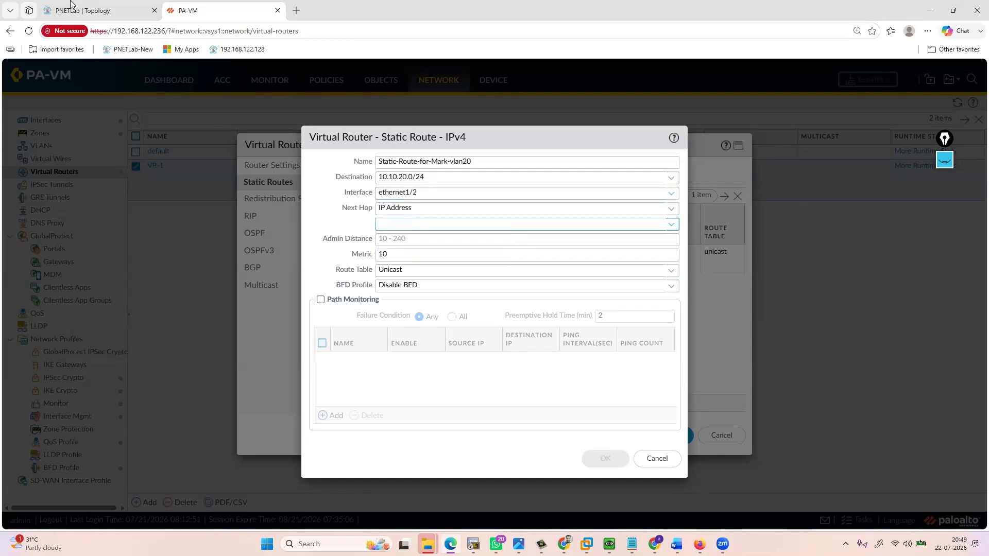
# - Look up the Switch3 VLAN interface addresses in the Notepad configuration for the next hop, and return to the static route form
pyautogui.click(97, 10)
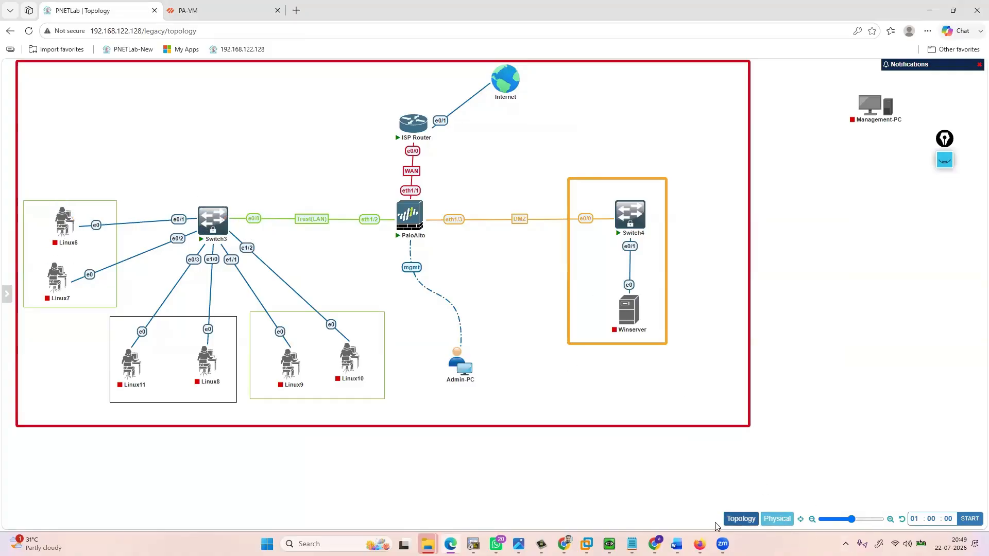
pyautogui.click(632, 544)
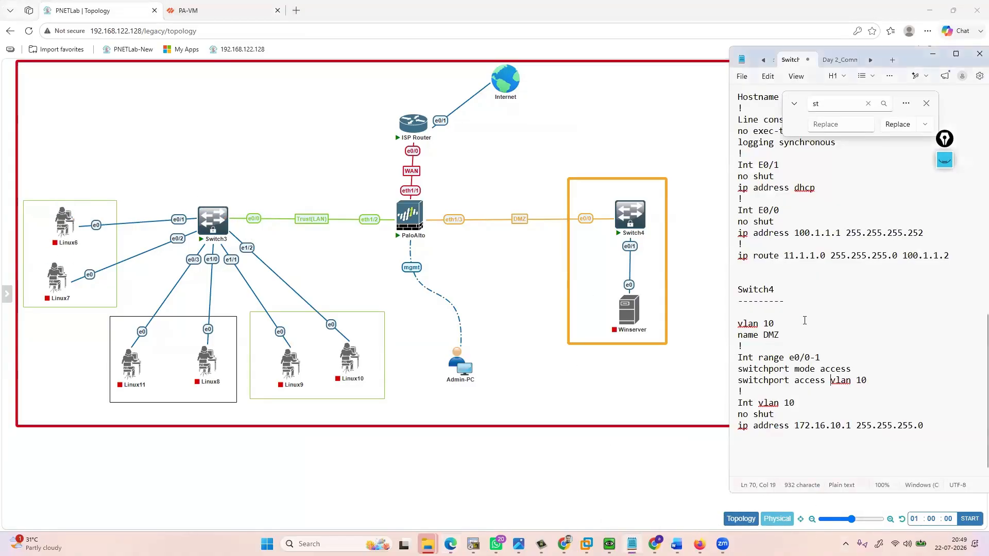
pyautogui.scroll(1, 804, 320)
pyautogui.scroll(8, 805, 320)
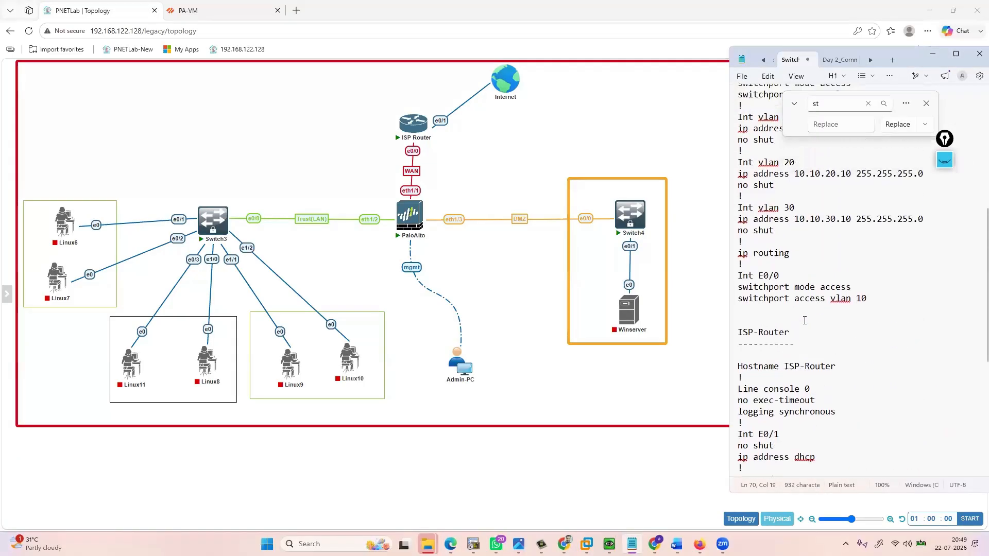
pyautogui.scroll(2, 804, 320)
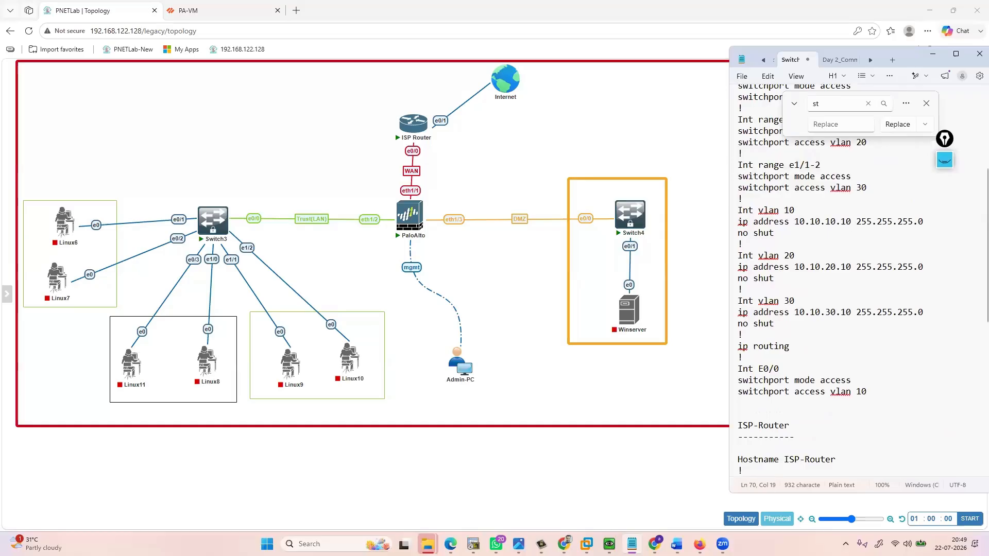
pyautogui.click(214, 9)
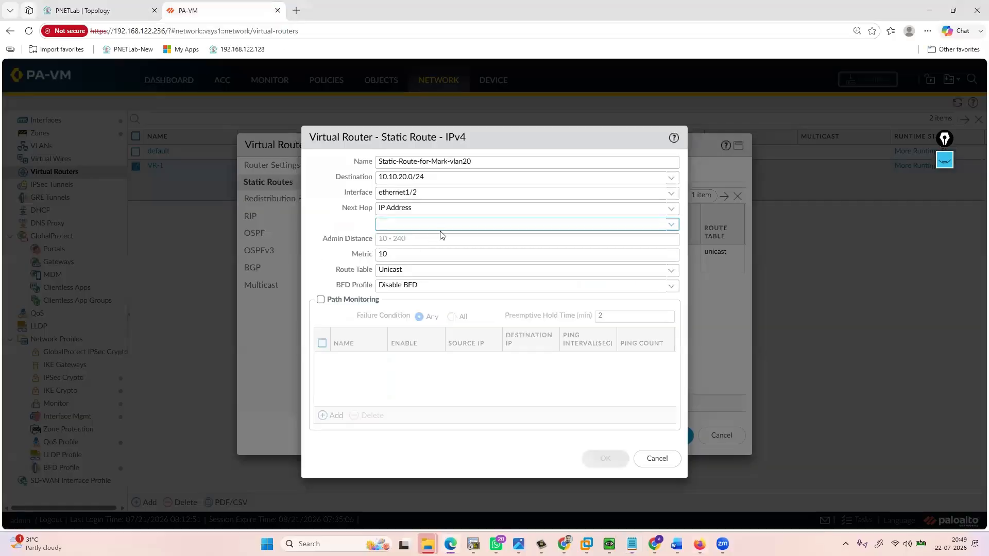
# - Set the VLAN 20 route's next hop IP address to 10.10.10.10
pyautogui.click(470, 228)
pyautogui.write('10.10.10.10')
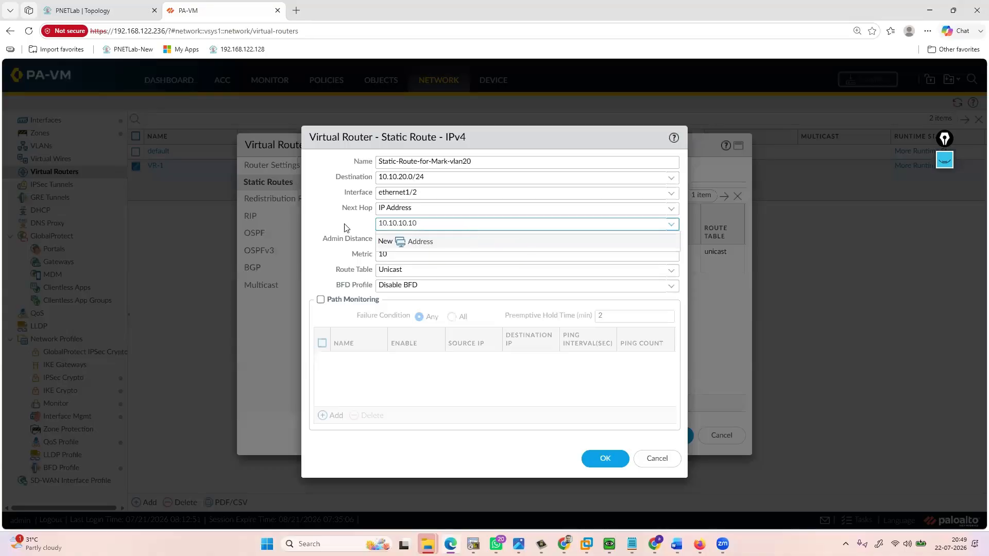
pyautogui.click(325, 219)
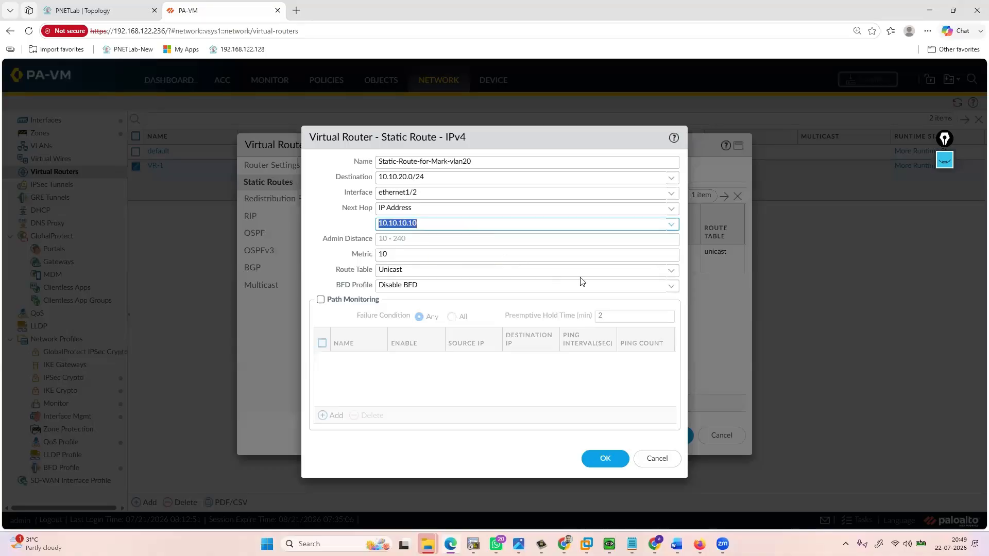
pyautogui.click(406, 239)
pyautogui.write('10')
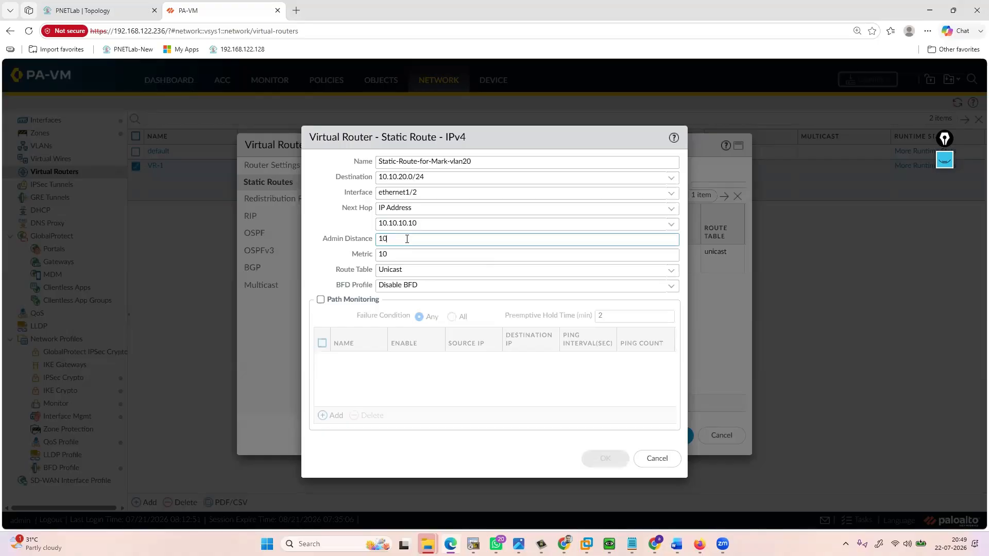
pyautogui.press('Tab')
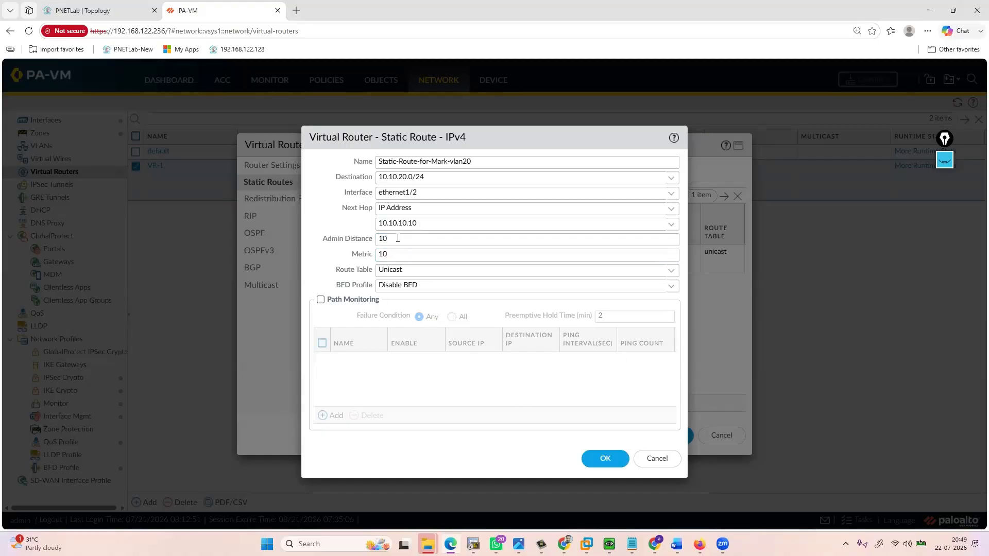
pyautogui.click(405, 238)
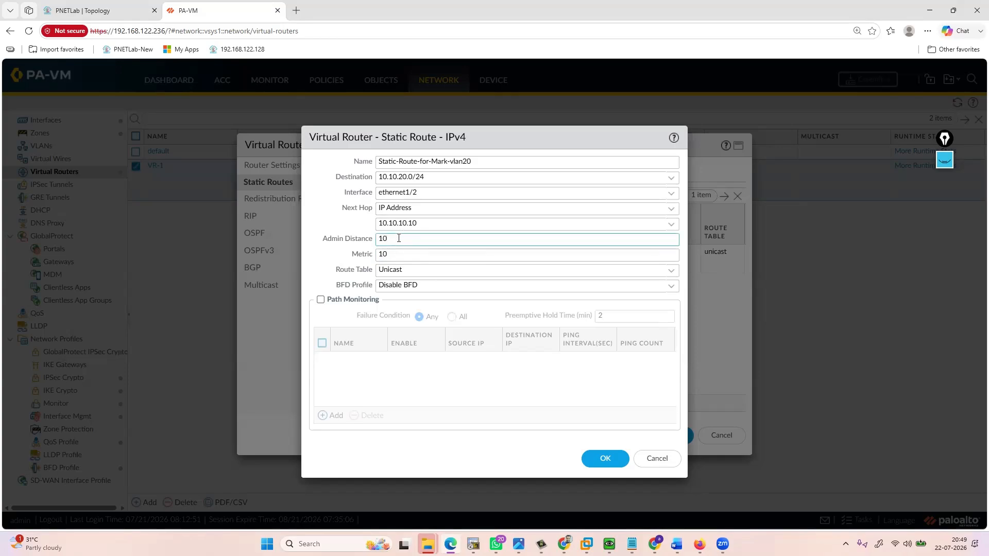
pyautogui.press('BackSpace')
pyautogui.press('BackSpace')
pyautogui.write('10')
pyautogui.press('BackSpace')
pyautogui.press('BackSpace')
# - Set the VLAN 20 route's admin distance to 10 and save the route to VR-1
pyautogui.click(330, 212)
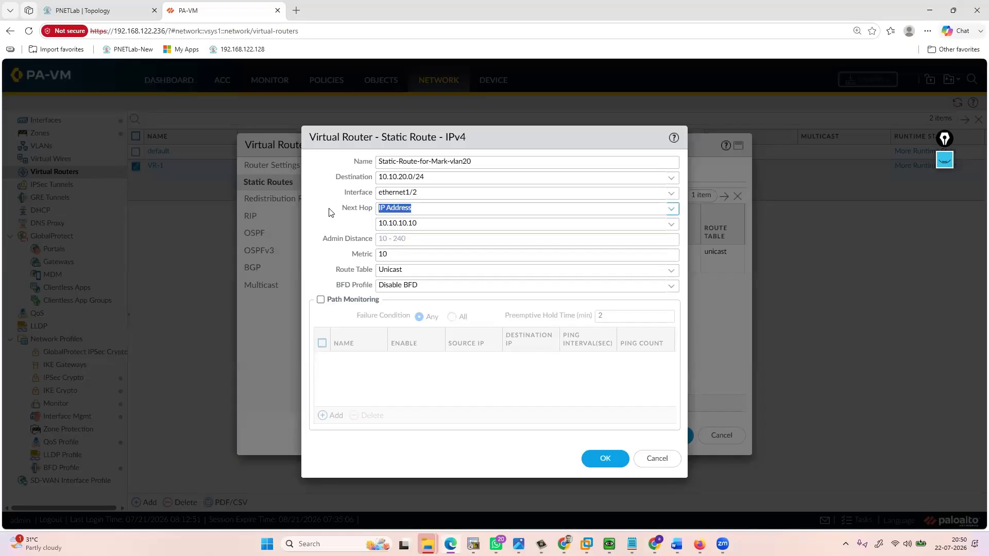
pyautogui.click(418, 237)
pyautogui.write('10')
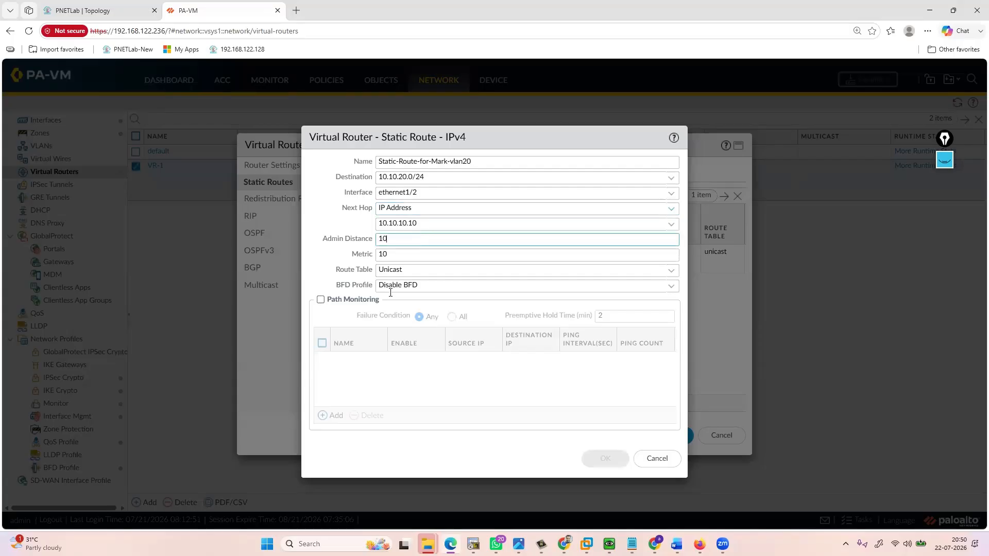
pyautogui.click(309, 212)
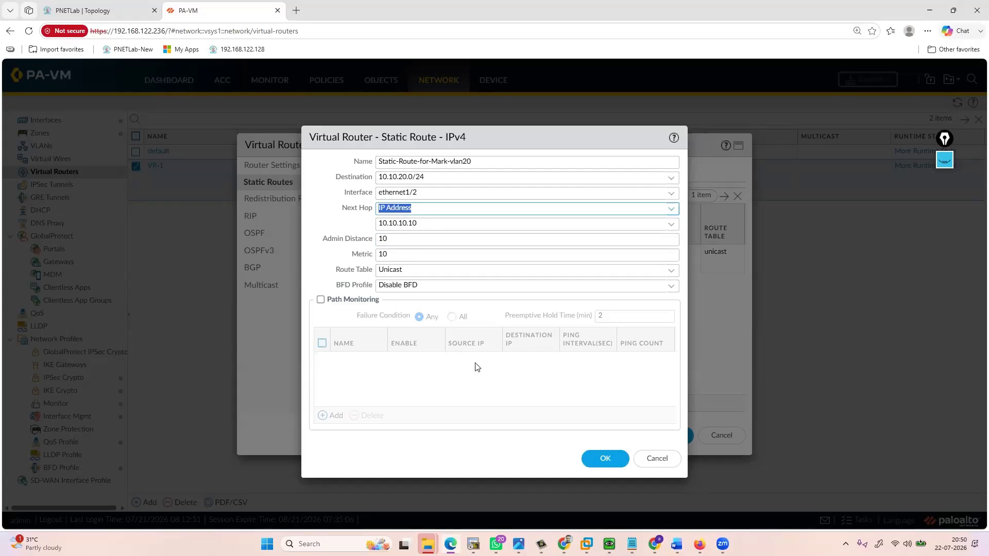
pyautogui.click(606, 460)
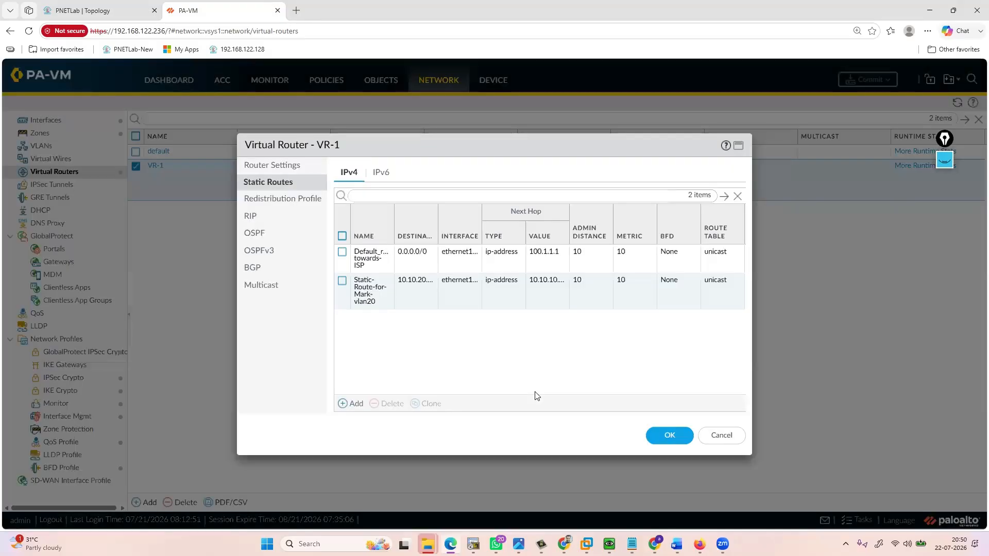
# - Start another IPv4 static route in VR-1 and name it Static-Route-For-IT-Vlan30
pyautogui.click(342, 403)
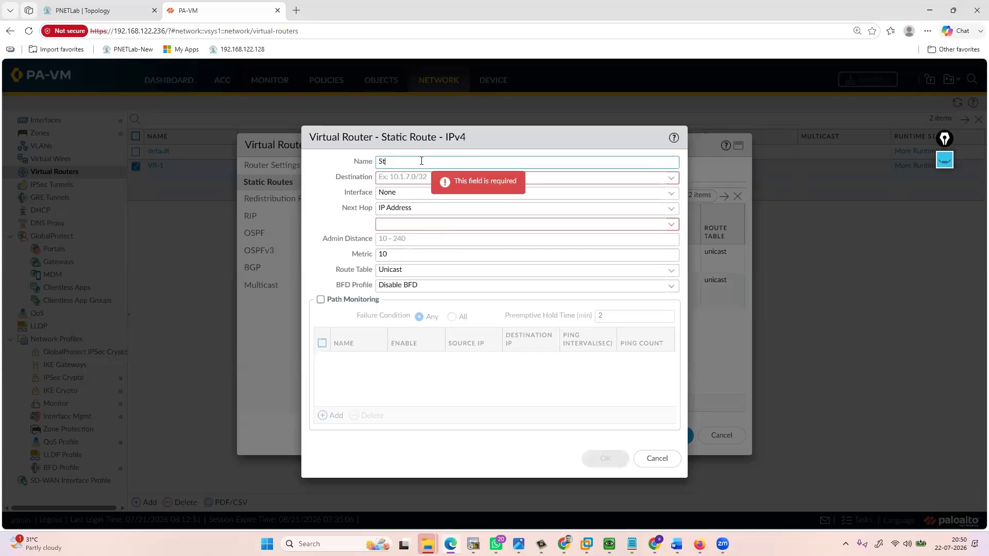
pyautogui.write('Static-Route-To')
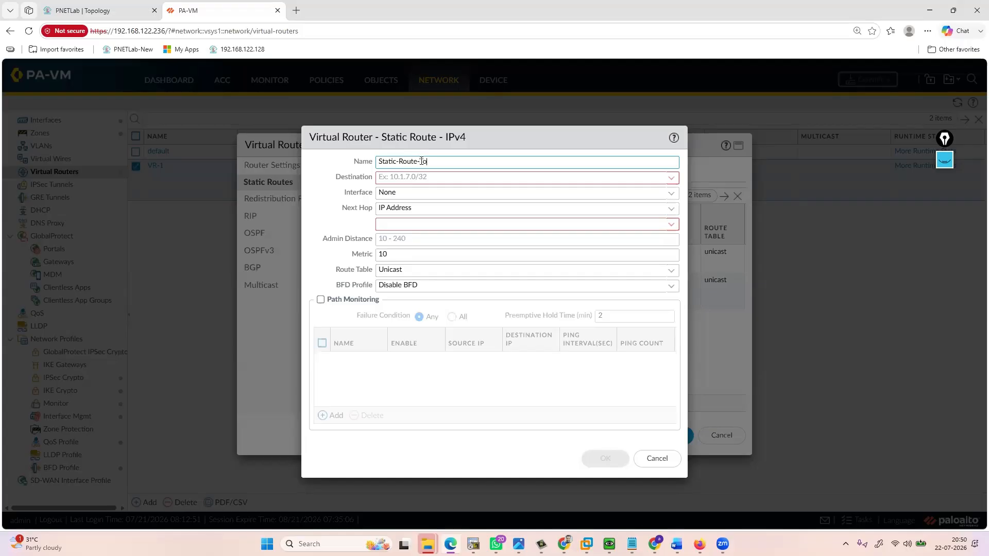
pyautogui.write('rds')
pyautogui.press('BackSpace')
pyautogui.press('BackSpace')
pyautogui.press('BackSpace')
pyautogui.press('BackSpace')
pyautogui.press('BackSpace')
pyautogui.write('-Vlan')
pyautogui.press('BackSpace')
pyautogui.press('BackSpace')
pyautogui.press('BackSpace')
pyautogui.write('IT-Vlan30')
# - Set the VLAN 30 route's destination to 10.10.30.0/24 and its interface to ethernet1/2, glancing at the PNETLab topology
pyautogui.click(420, 176)
pyautogui.write('10')
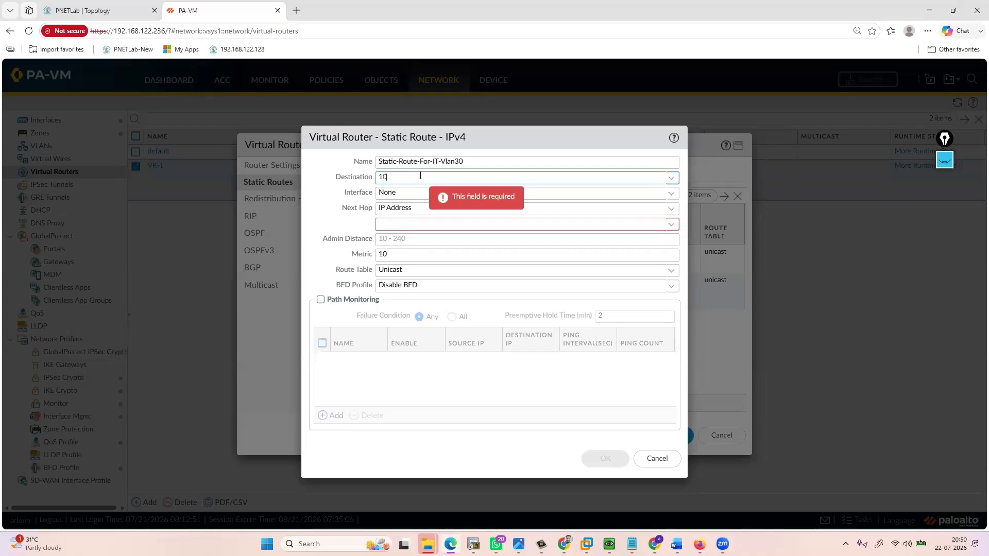
pyautogui.write('.10.30')
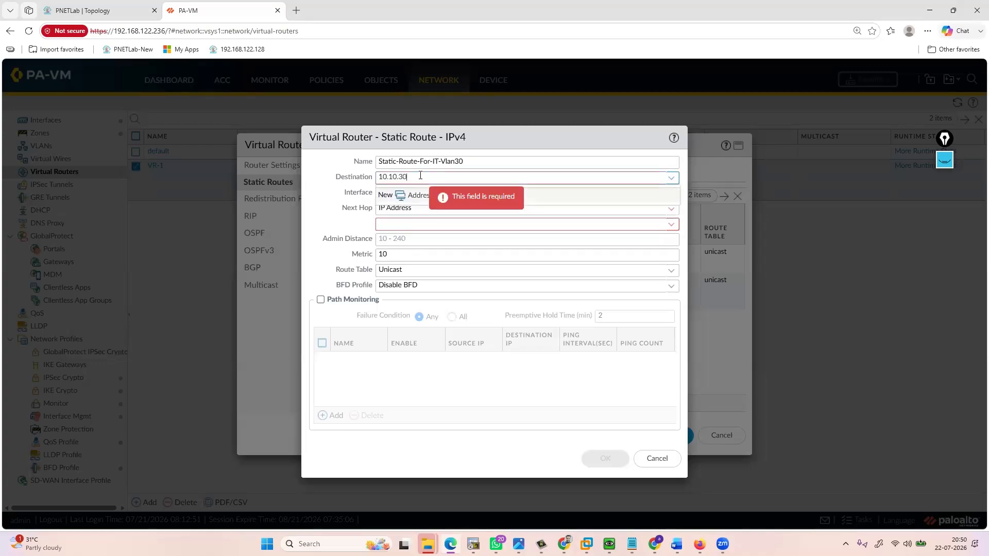
pyautogui.write('.0/24')
pyautogui.click(328, 211)
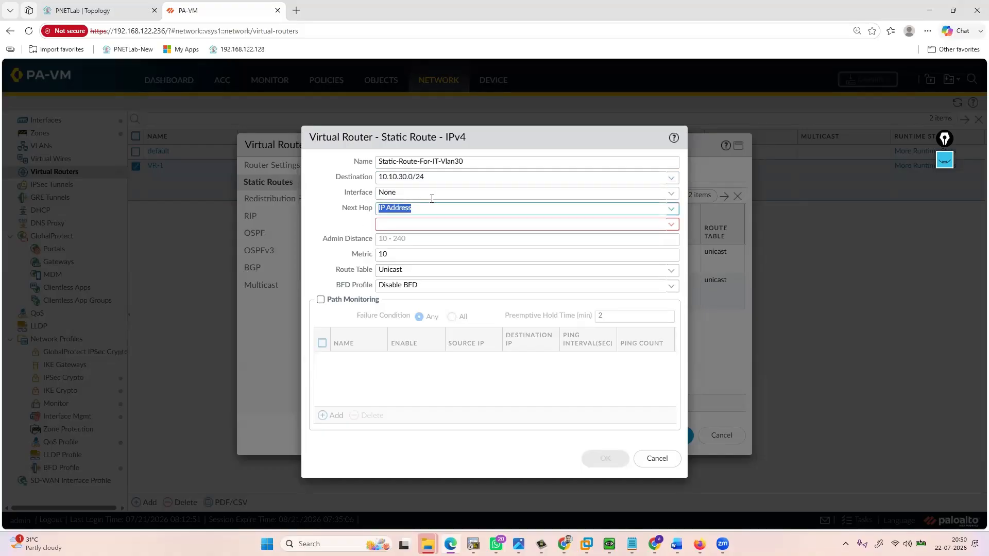
pyautogui.click(672, 197)
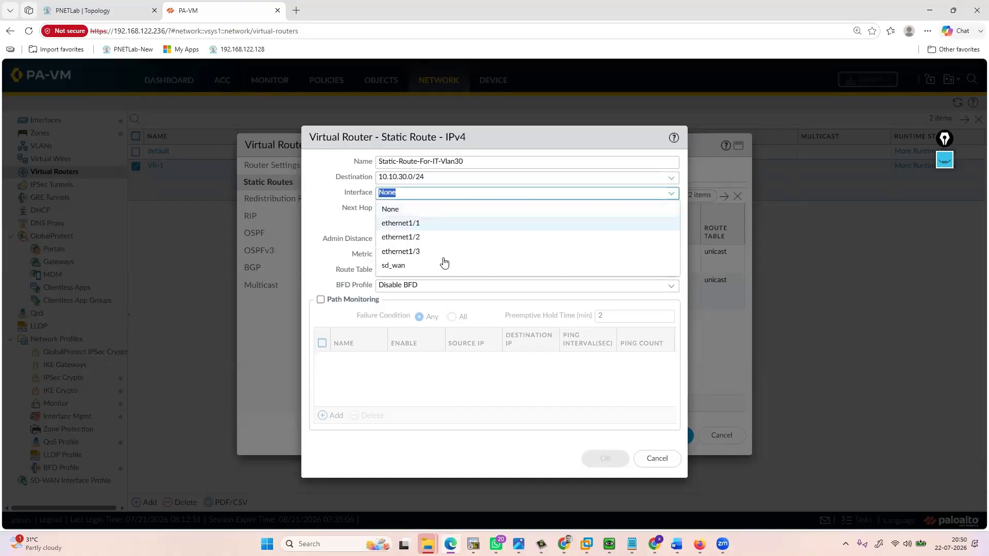
pyautogui.click(431, 236)
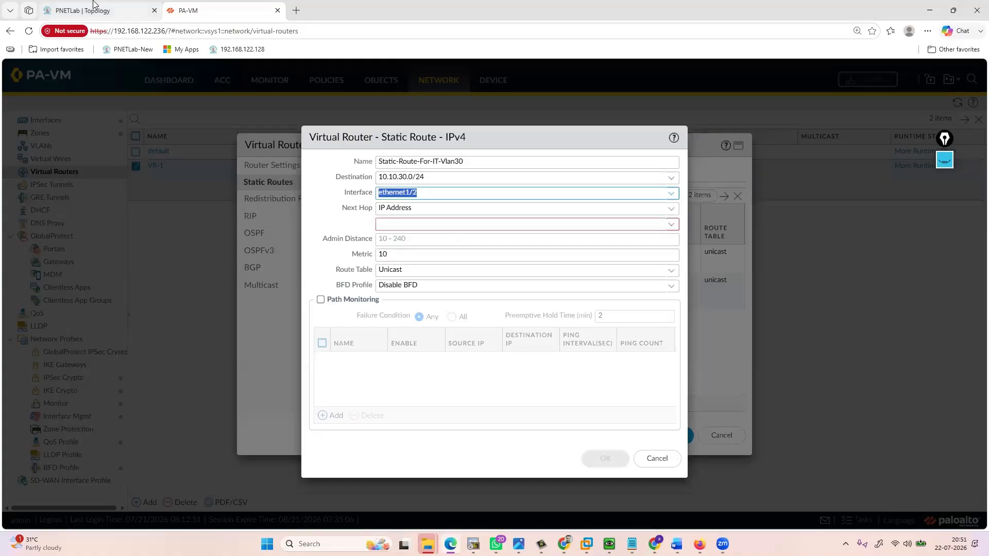
pyautogui.click(93, 4)
pyautogui.click(239, 8)
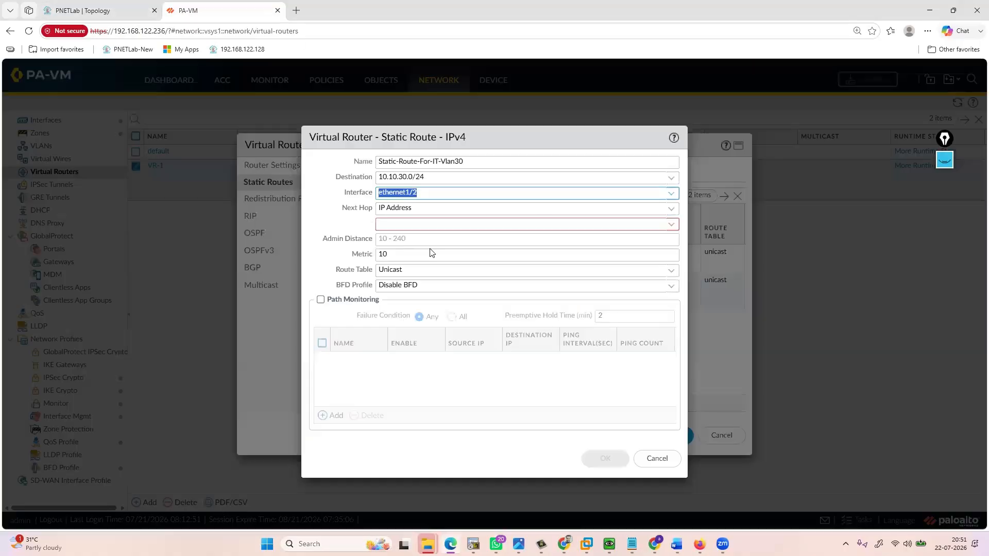
# - Set the VLAN 30 route's next hop to 10.10.10.10 and admin distance to 10, and save the route
pyautogui.click(405, 225)
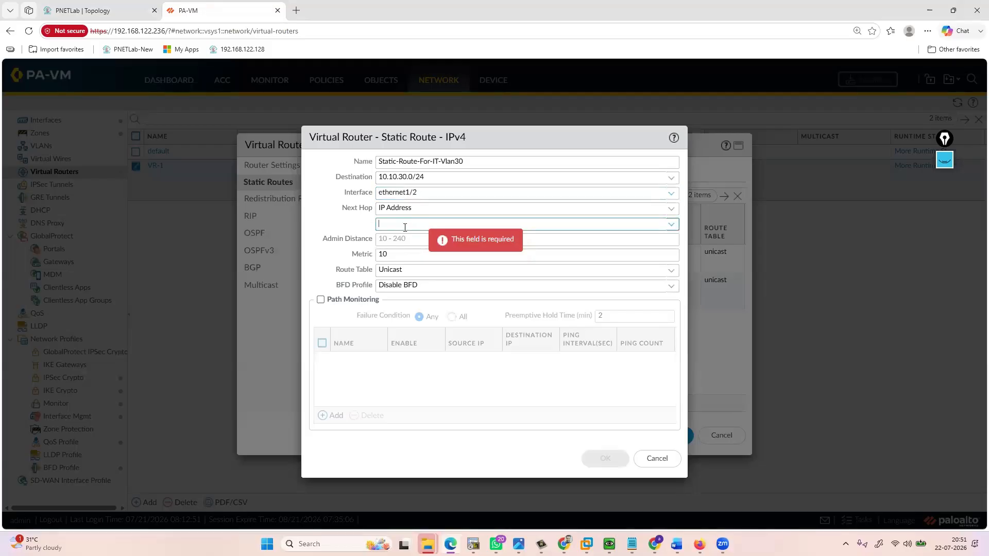
pyautogui.write('10.10.10.10')
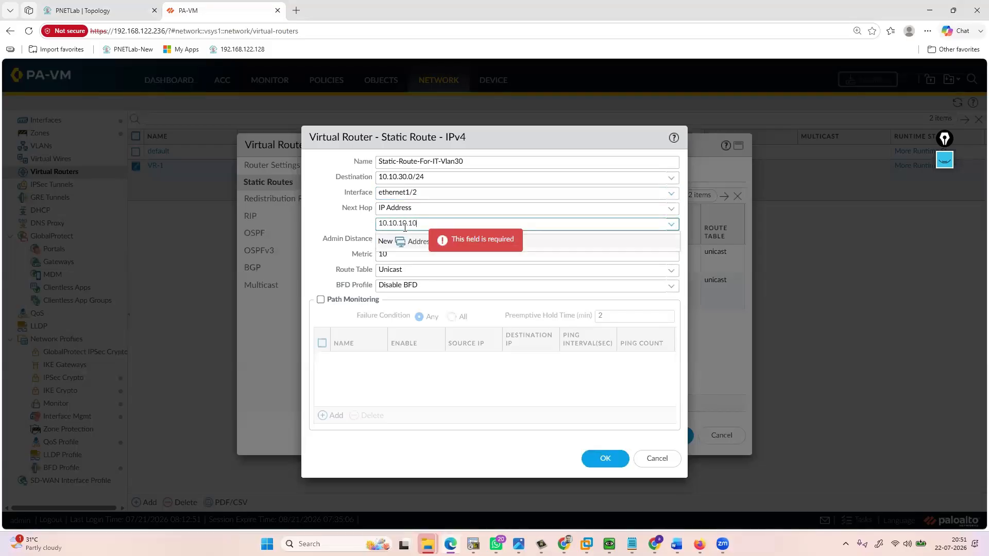
pyautogui.press('Tab')
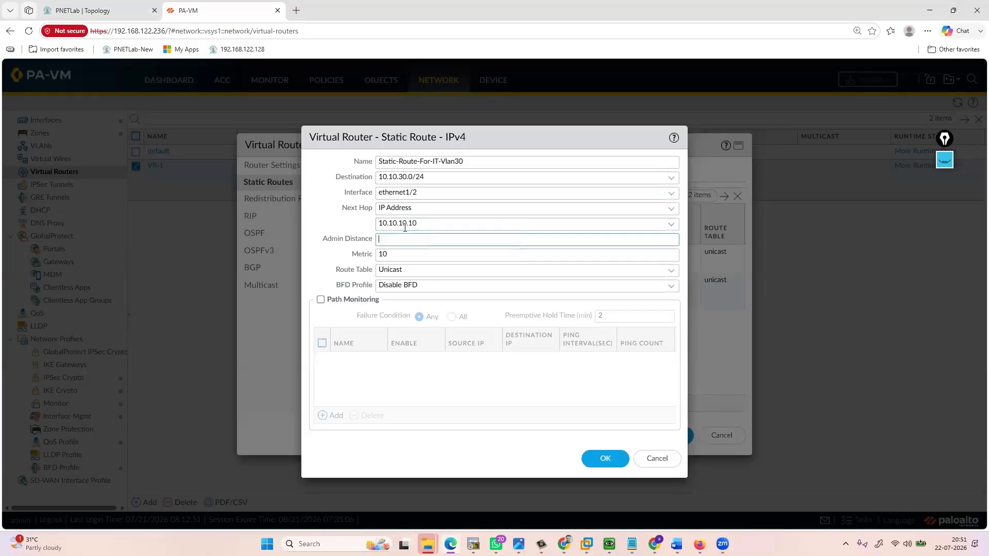
pyautogui.write('10')
pyautogui.click(605, 460)
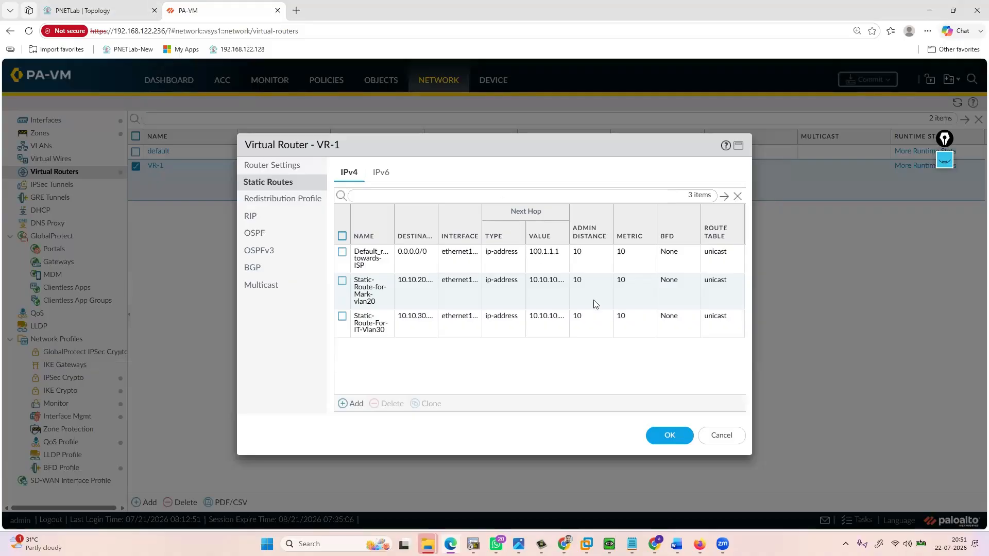
# - Save the VR-1 virtual router with its static routes and commit the changes to the firewall
pyautogui.click(671, 436)
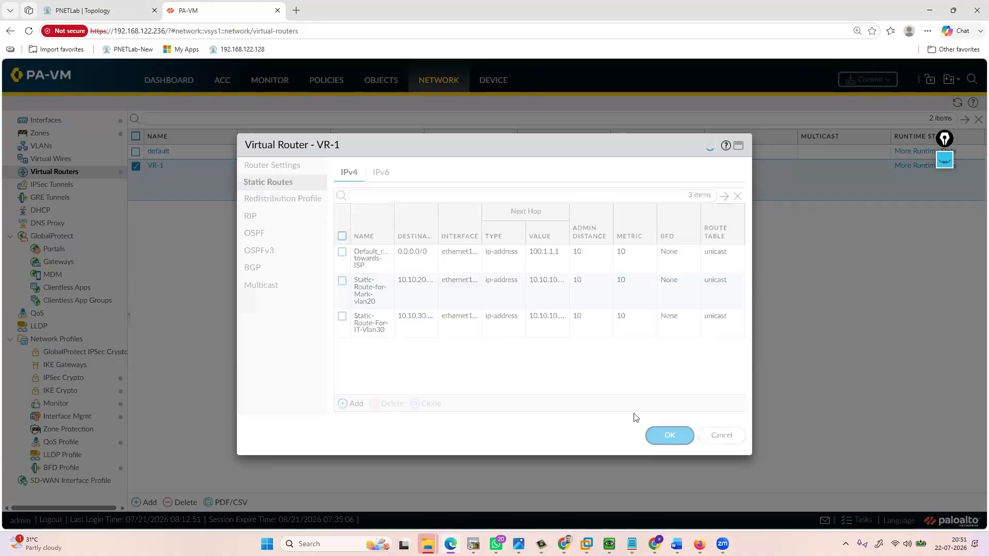
pyautogui.click(872, 80)
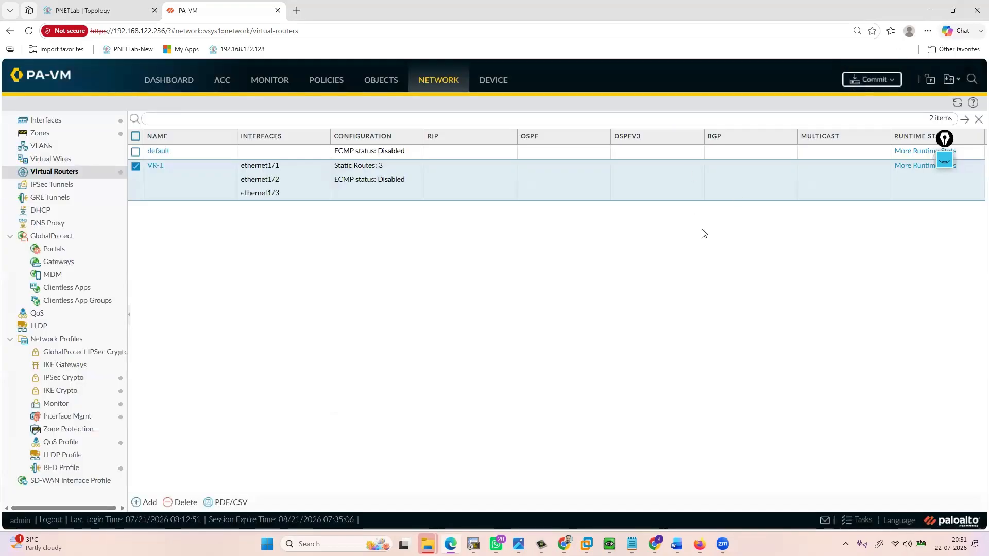
pyautogui.click(610, 436)
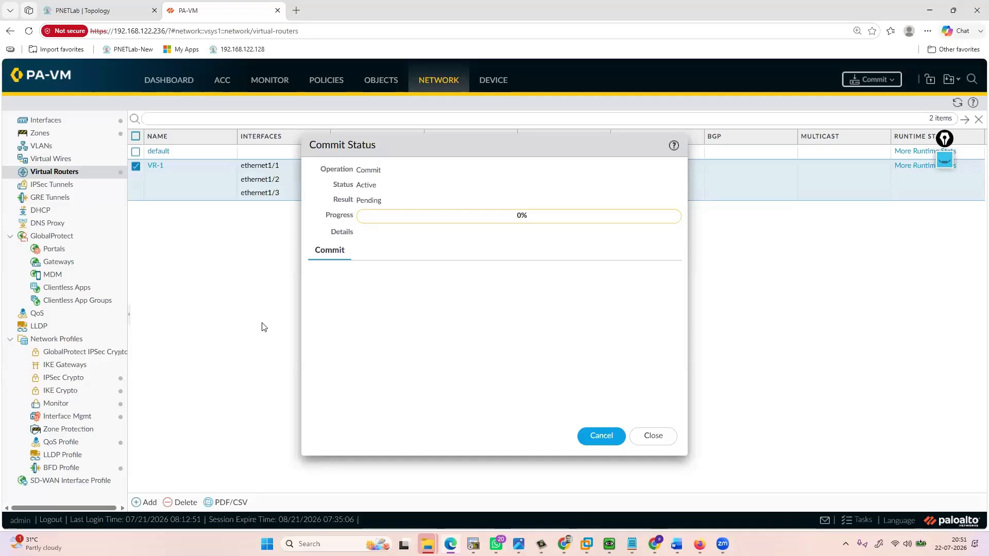
pyautogui.click(635, 440)
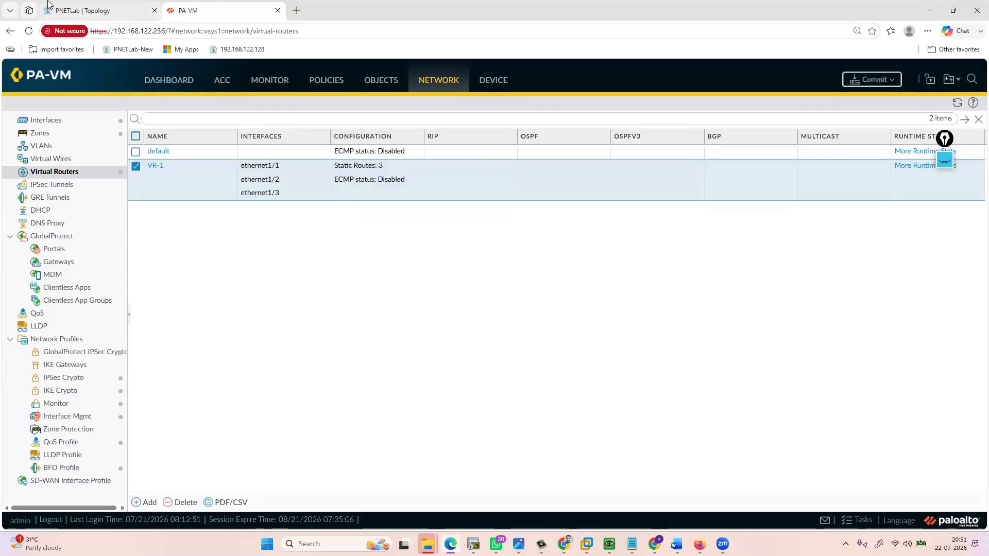
# - Review the inside hosts and the DMZ switch in the PNETLab topology, and return to the firewall's web interface
pyautogui.click(98, 8)
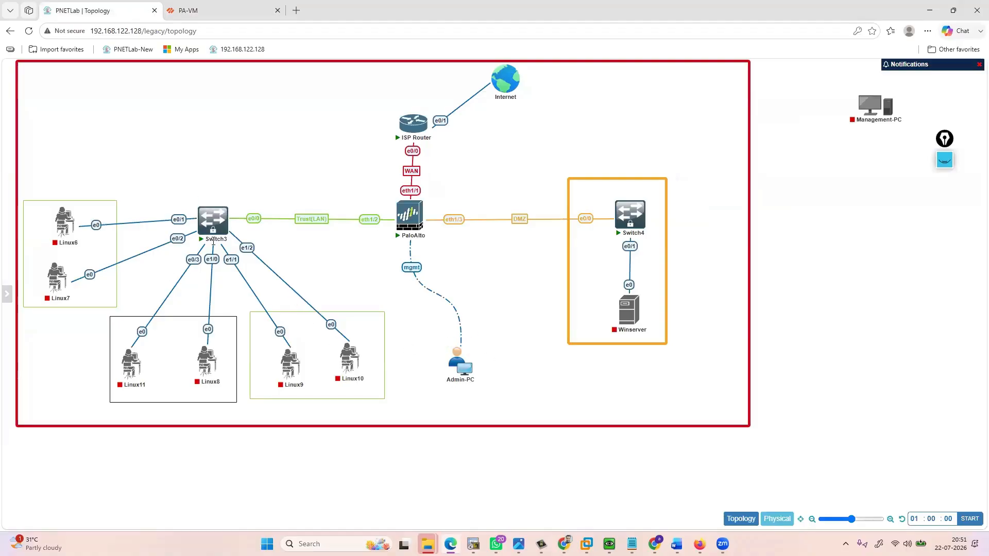
pyautogui.moveTo(61, 221)
pyautogui.moveTo(625, 226)
pyautogui.click(225, 8)
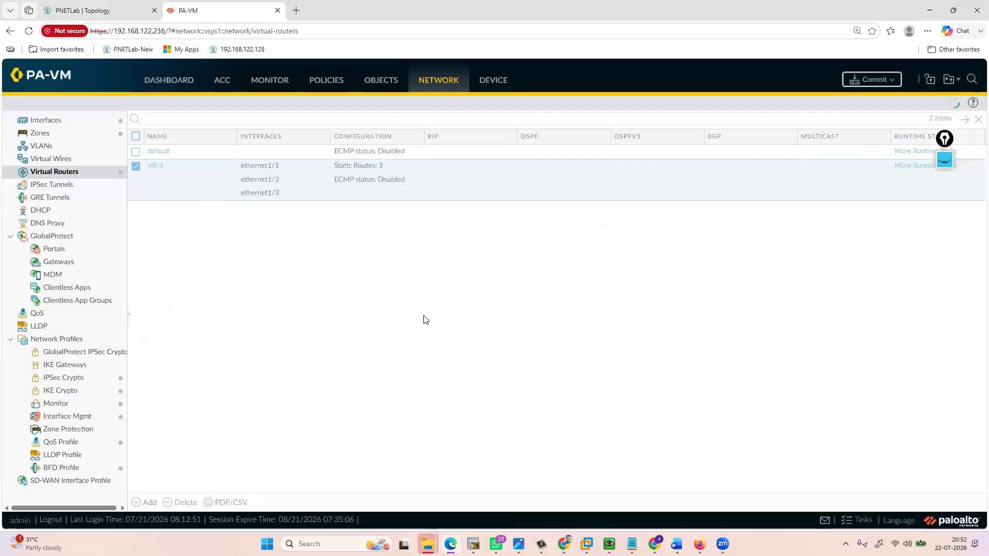
# - Check the commit's status in the Task Manager under running jobs, running reports and all jobs, and close it
pyautogui.click(847, 521)
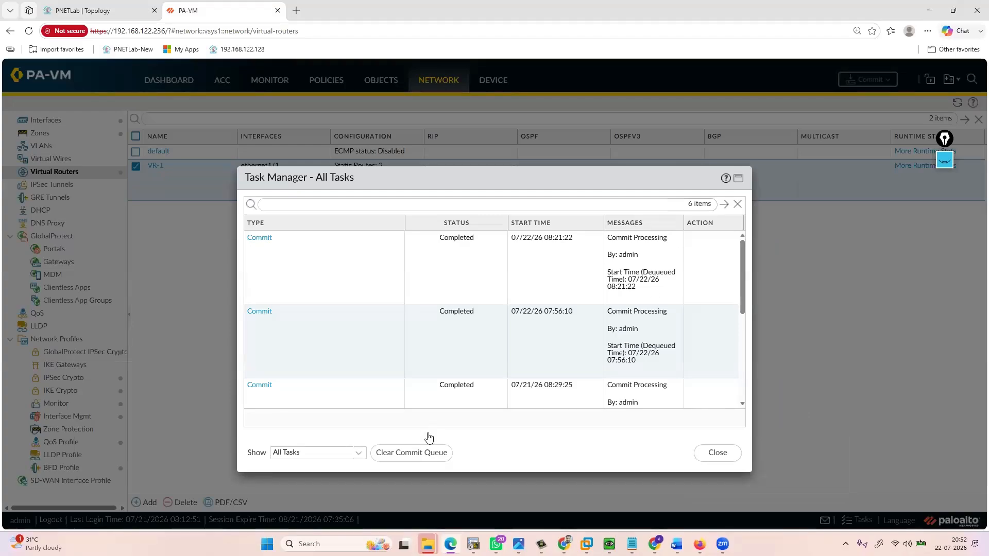
pyautogui.click(326, 456)
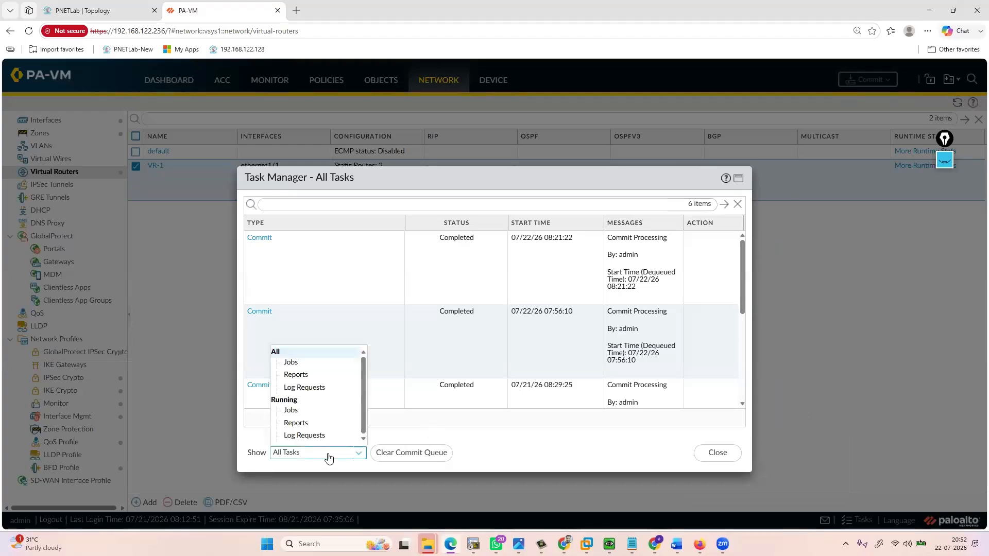
pyautogui.click(304, 411)
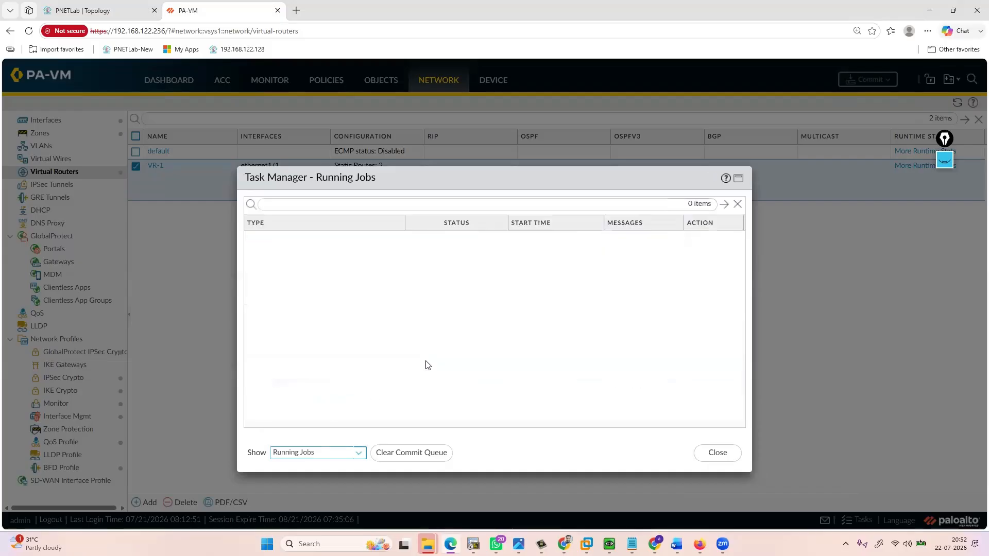
pyautogui.click(336, 456)
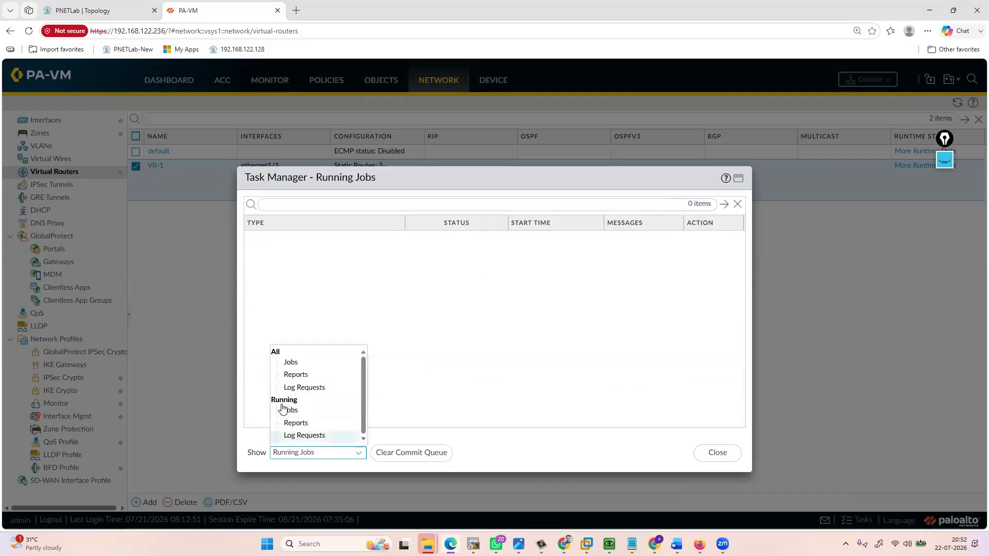
pyautogui.click(311, 428)
pyautogui.click(312, 457)
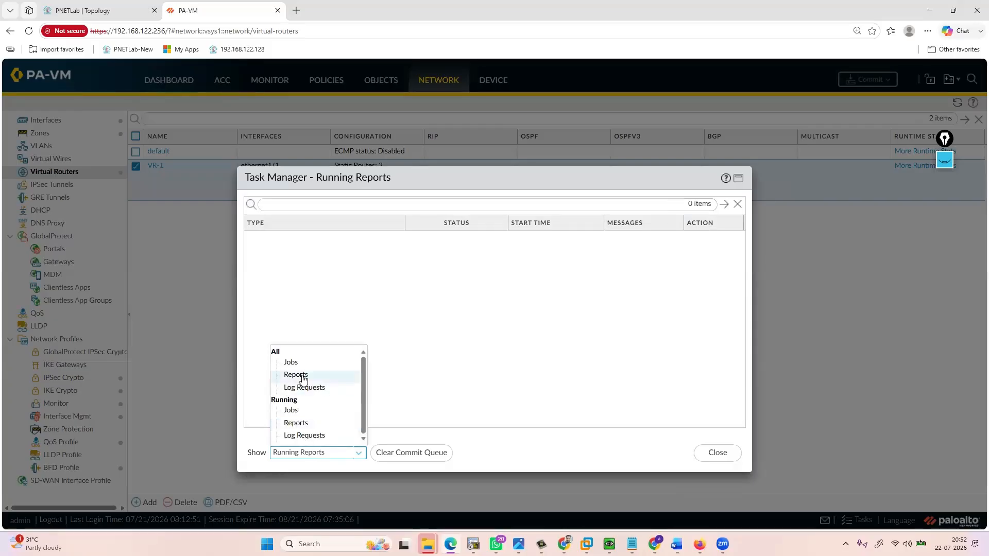
pyautogui.click(303, 364)
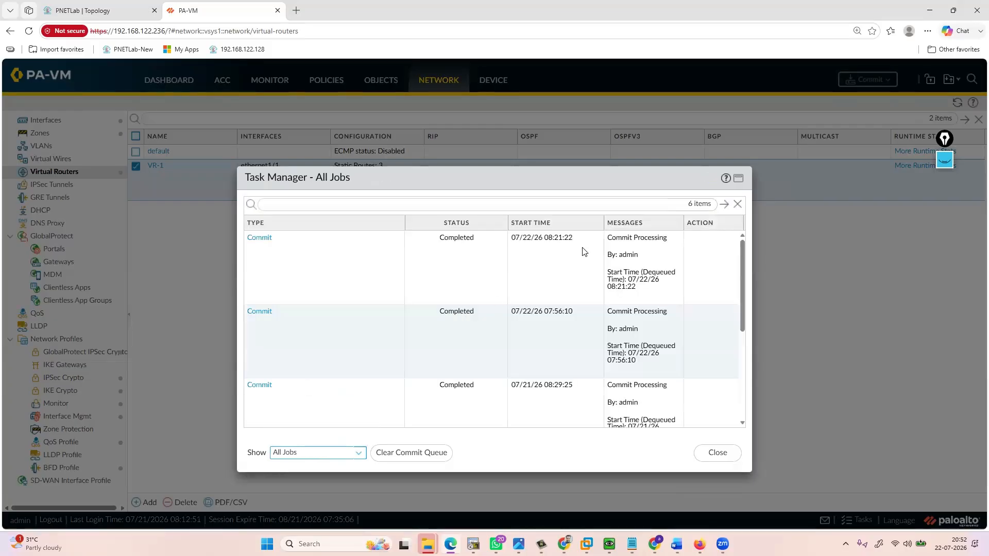
pyautogui.click(738, 180)
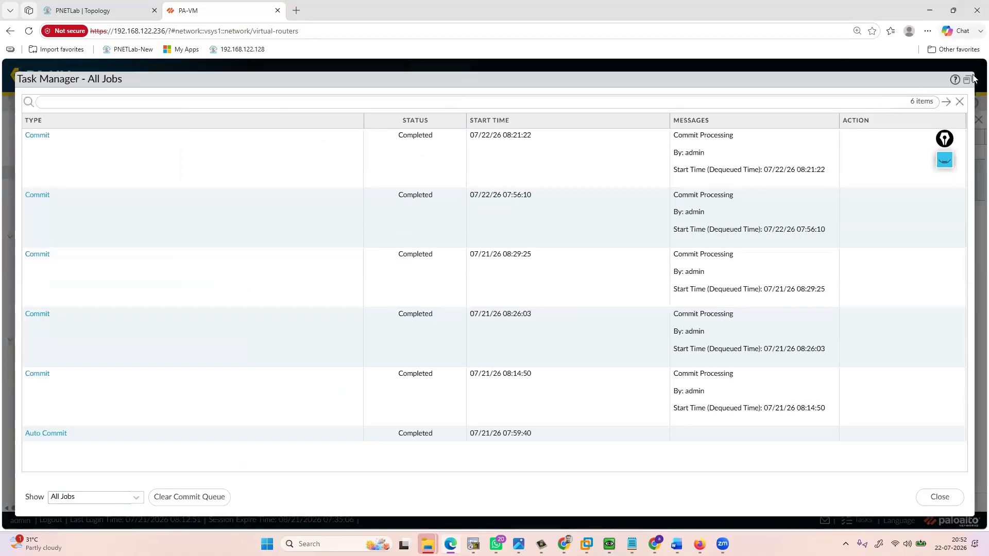
pyautogui.click(966, 81)
pyautogui.click(712, 452)
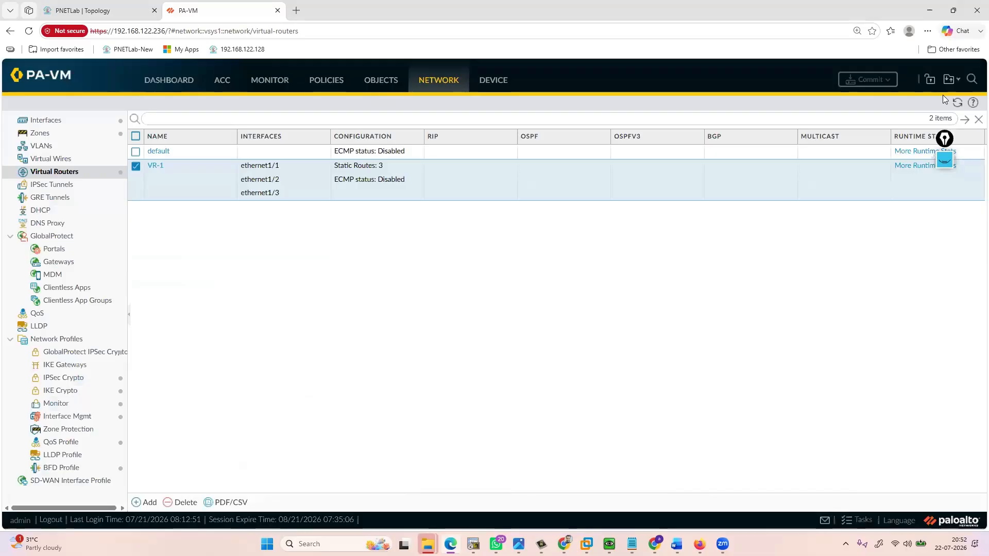
# - Switch to the PNETLab topology and close the open Firefox window
pyautogui.click(96, 9)
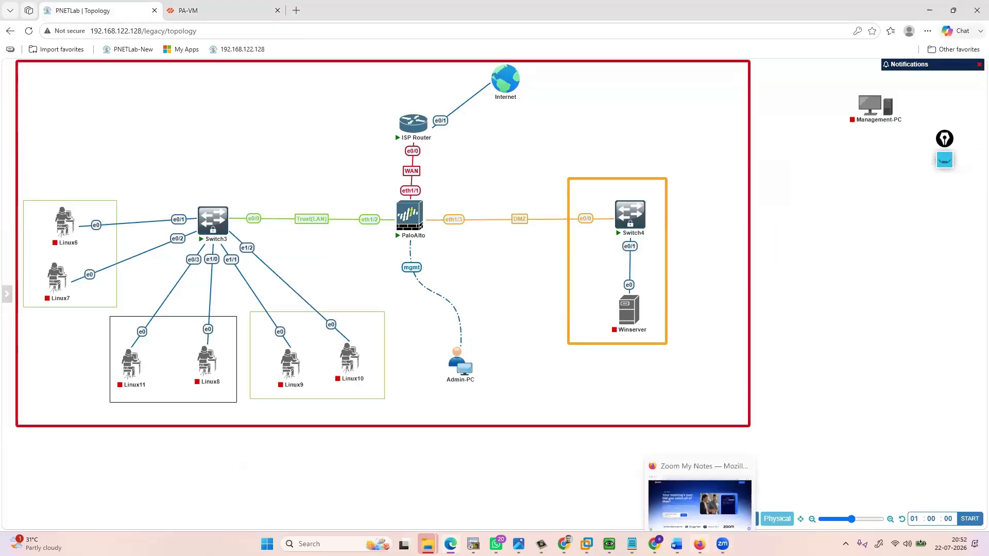
pyautogui.rightClick(699, 544)
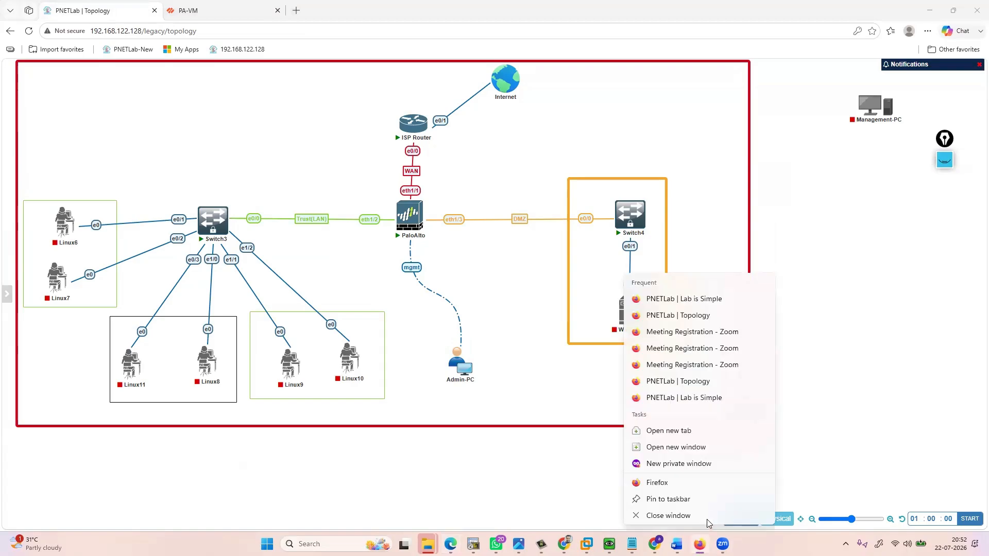
pyautogui.click(653, 514)
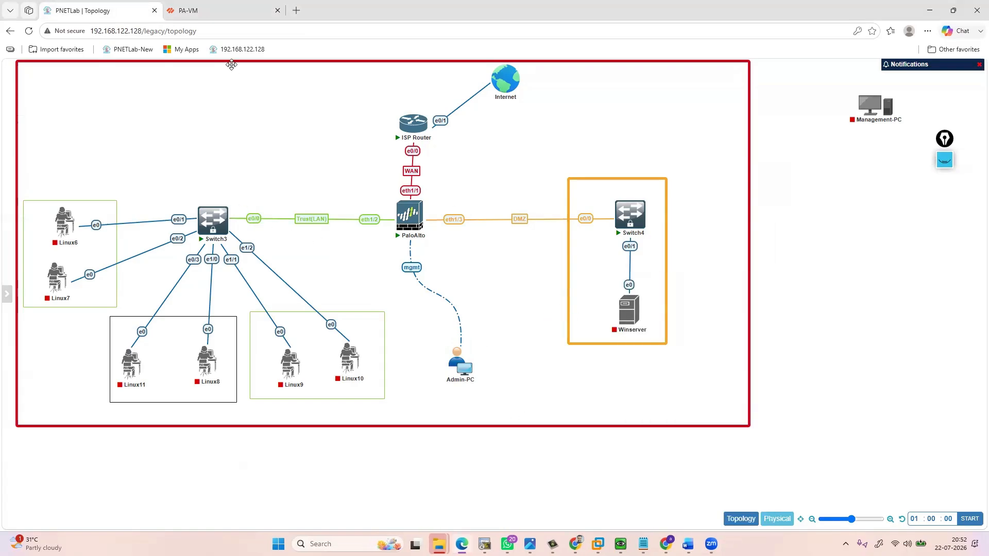
# - Open the firewall's security policies and enlarge the page one zoom level above 125%
pyautogui.click(208, 10)
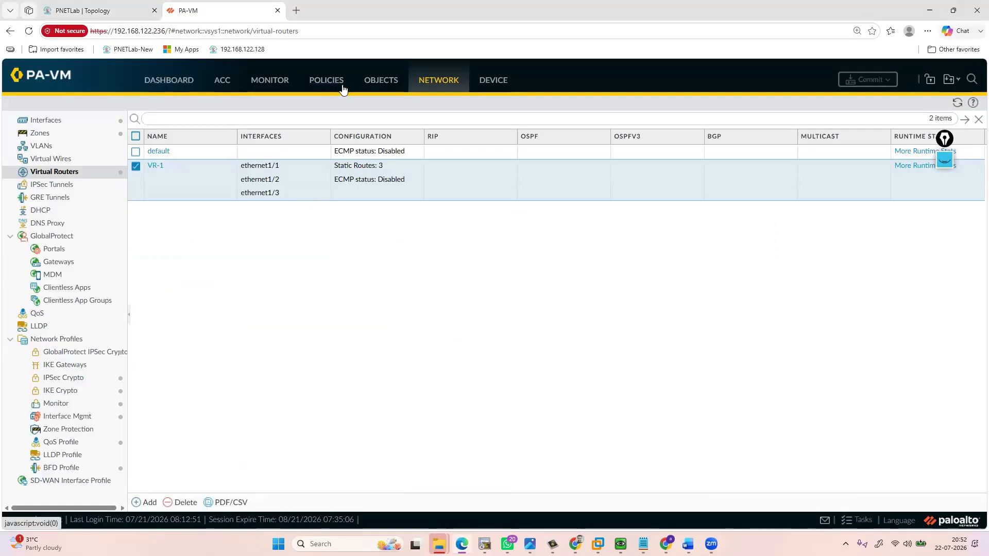
pyautogui.click(323, 88)
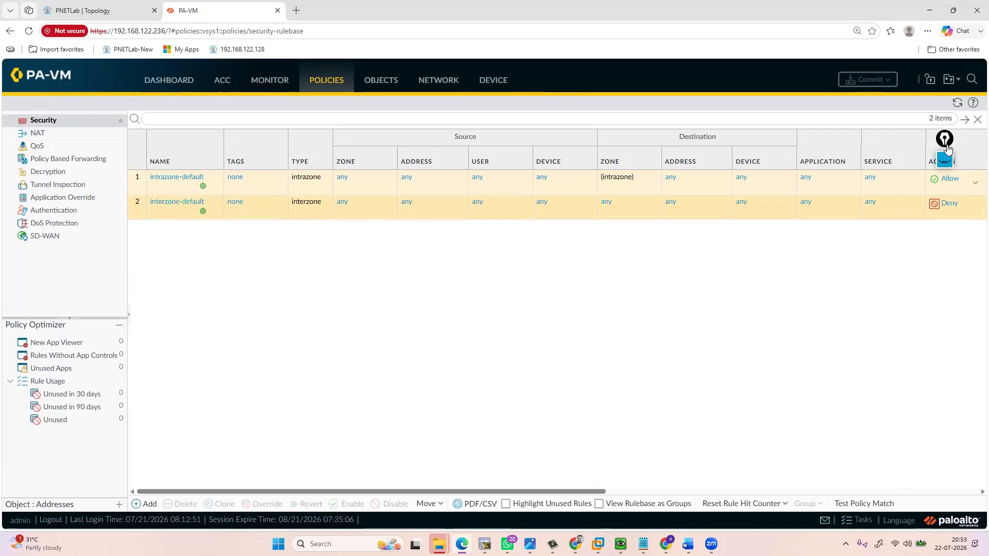
pyautogui.moveTo(942, 140); pyautogui.dragTo(924, 322)
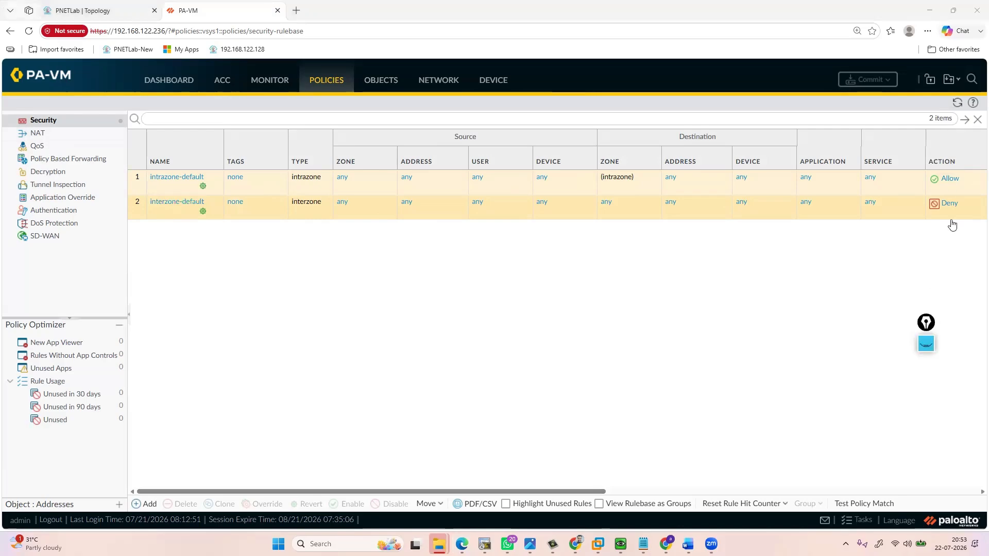
pyautogui.click(835, 330)
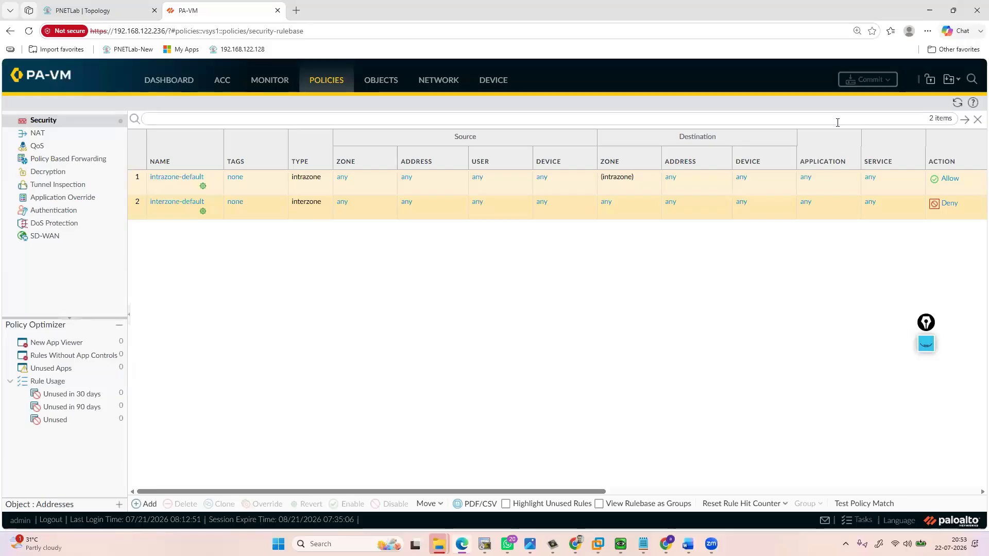
pyautogui.click(927, 32)
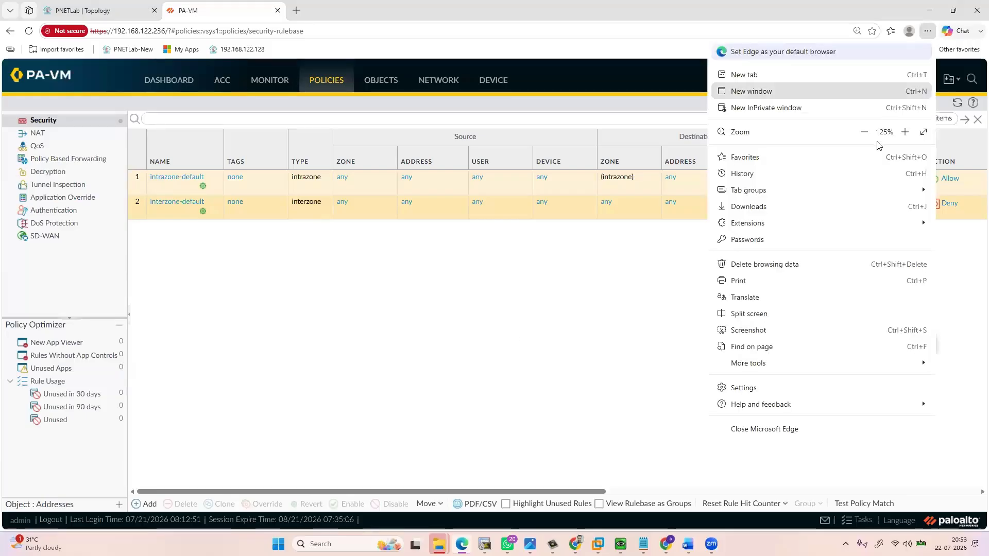
pyautogui.click(905, 131)
pyautogui.click(665, 335)
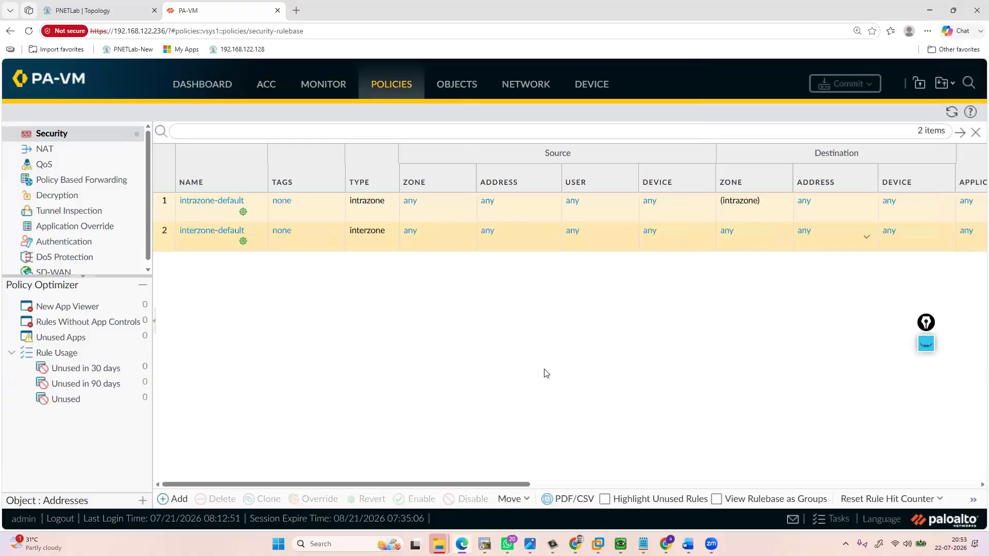
# - Review the source, destination and action settings of the intrazone-default and interzone-default security rules
pyautogui.moveTo(460, 487); pyautogui.dragTo(561, 487)
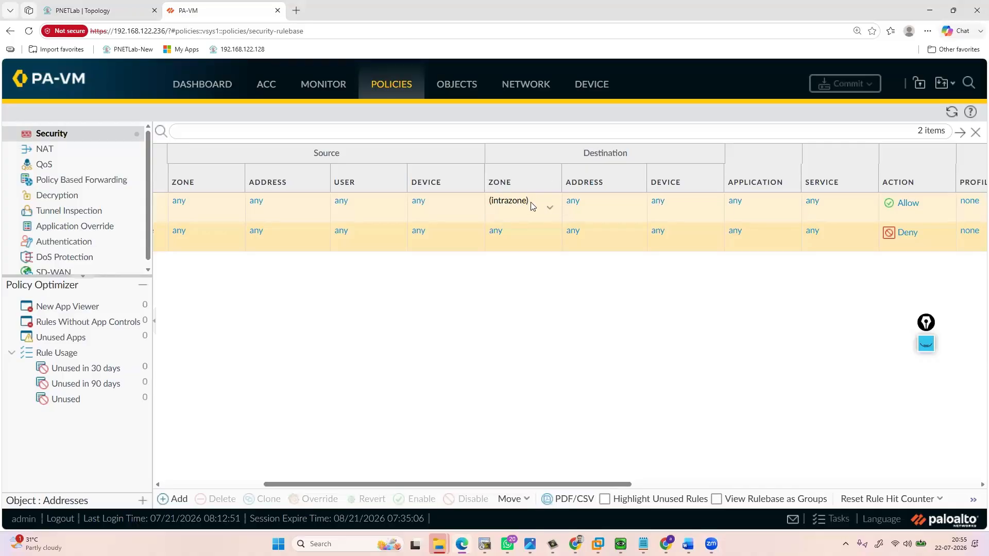
pyautogui.click(549, 208)
pyautogui.moveTo(386, 484); pyautogui.dragTo(283, 484)
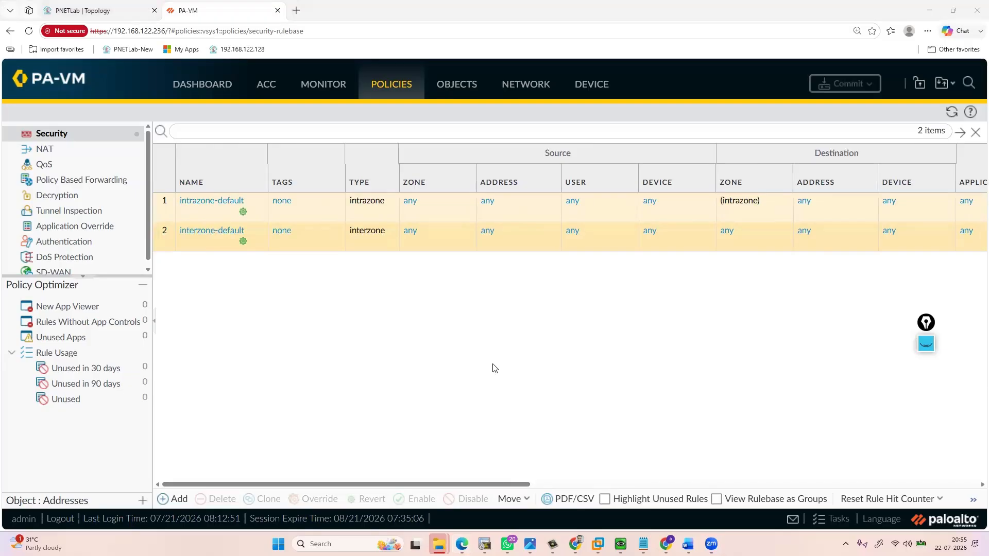
pyautogui.moveTo(515, 483); pyautogui.dragTo(222, 280)
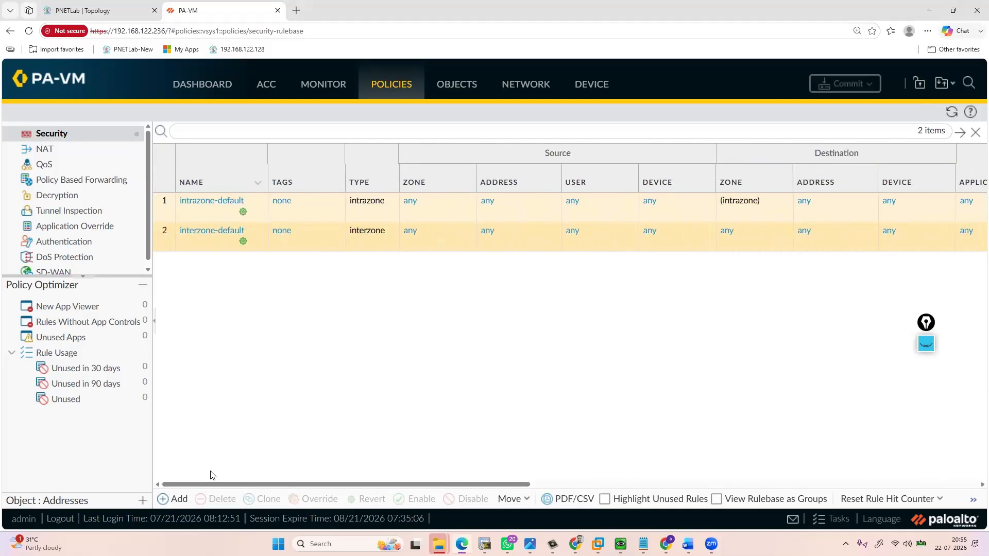
# - Add a security policy rule named Allow-vlan20Marketing-to-DMZ
pyautogui.click(164, 502)
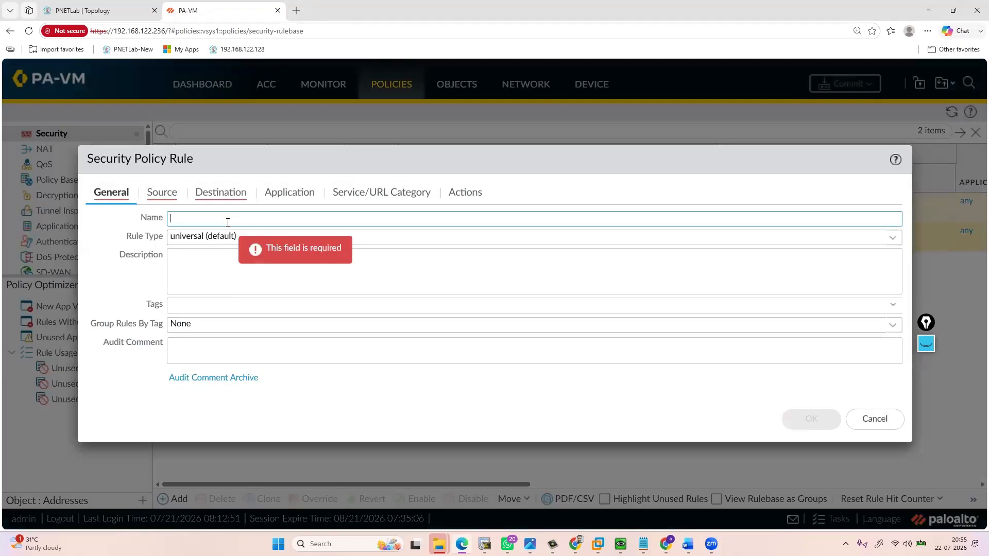
pyautogui.write('Allow-')
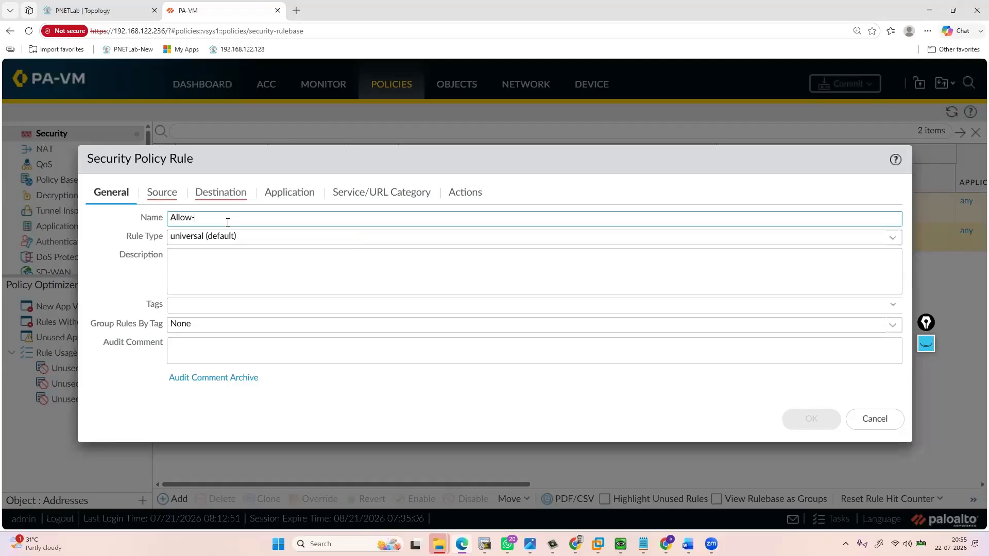
pyautogui.write('Marketing(VLAN2')
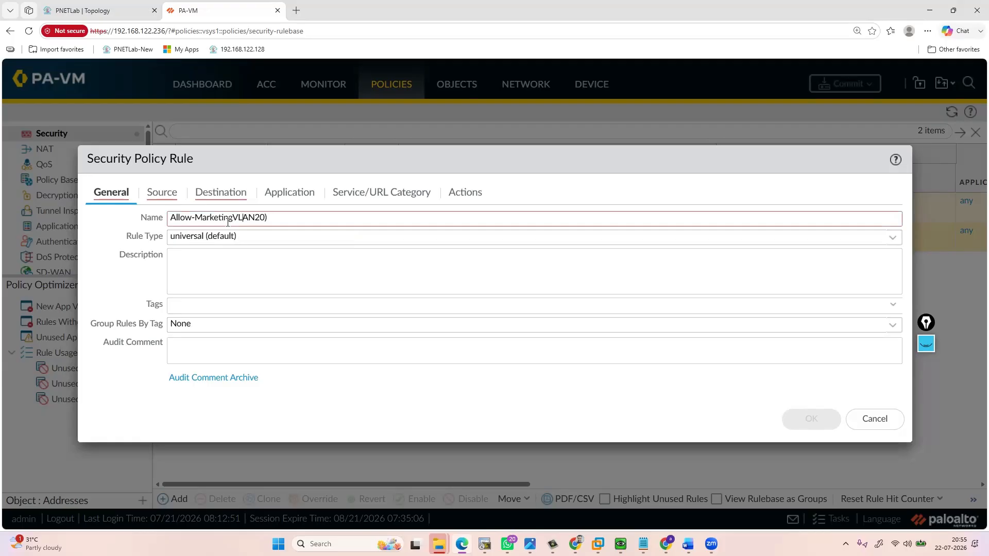
pyautogui.press('BackSpace')
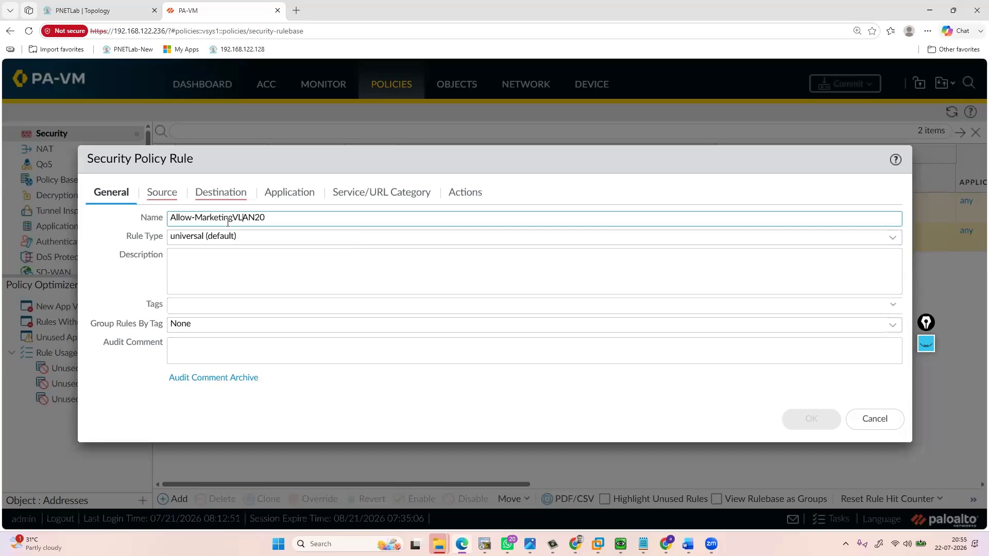
pyautogui.write('-')
pyautogui.hotkey('shift', 'Right')
pyautogui.hotkey('shift', 'Right')
pyautogui.hotkey('shift', 'Right')
pyautogui.hotkey('shift', 'Right')
pyautogui.hotkey('shift', 'Right')
pyautogui.hotkey('shift', 'Right')
pyautogui.hotkey('shift', 'Right')
pyautogui.press('BackSpace')
pyautogui.write('to-DMZ')
pyautogui.click(196, 218)
pyautogui.write('vlan20')
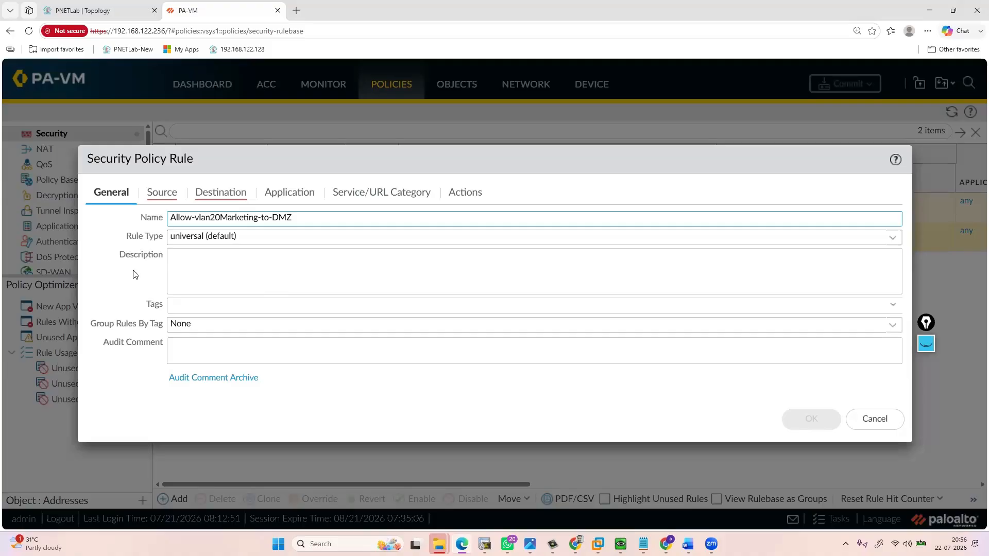
# - Set the new security rule's type to interzone
pyautogui.click(225, 238)
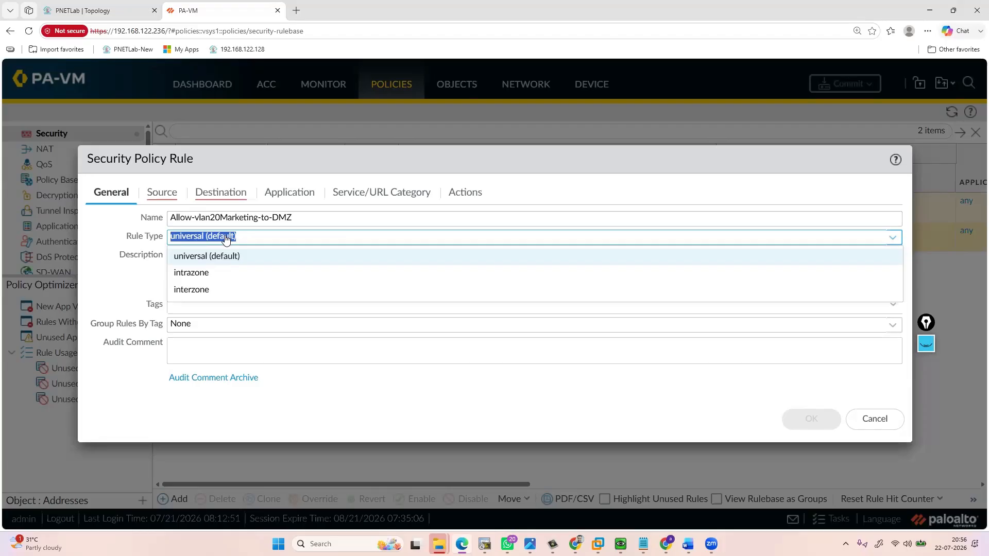
pyautogui.click(130, 258)
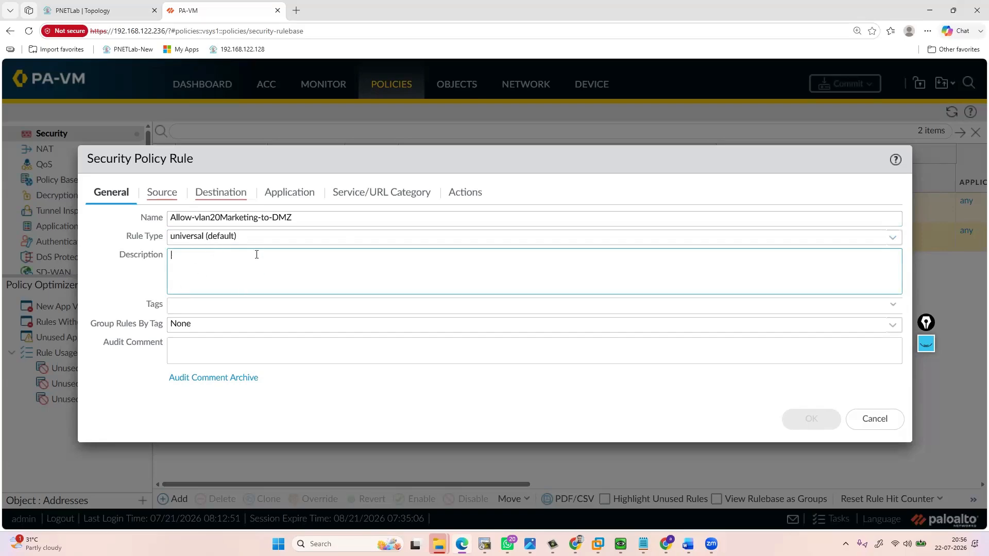
pyautogui.click(258, 238)
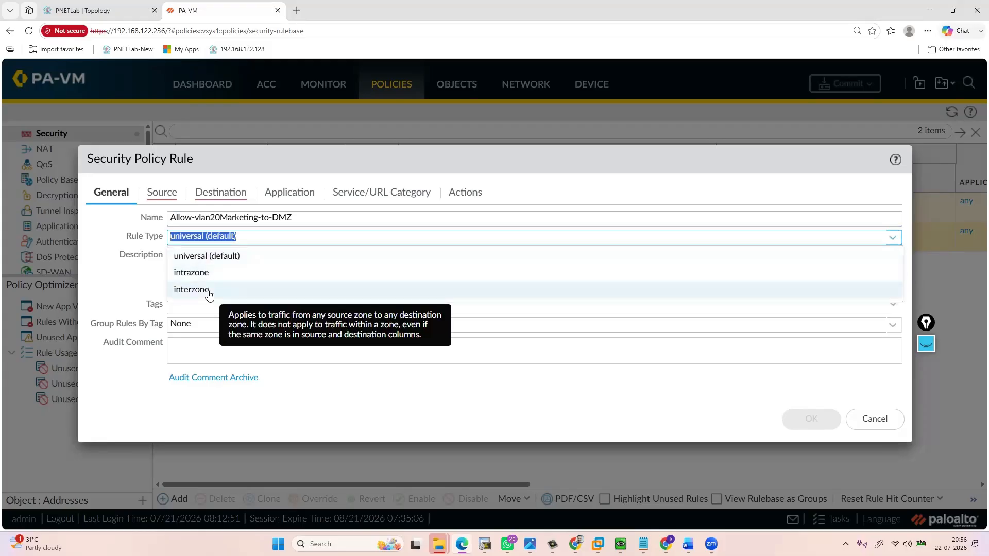
pyautogui.click(208, 291)
# - Enter the rule description "This policy allows communication for Vlan 20 users (marketing) towards DMZ"
pyautogui.click(201, 269)
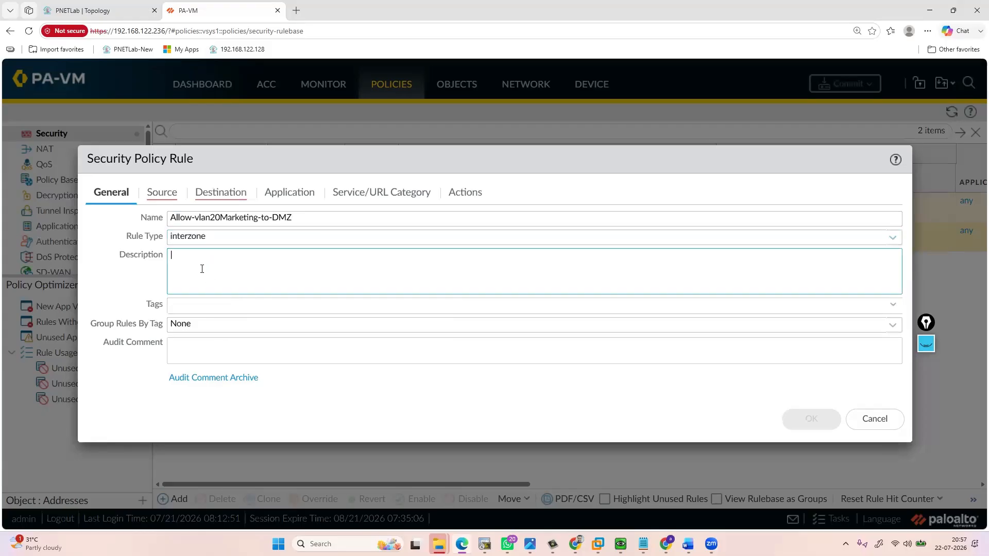
pyautogui.write('This ')
pyautogui.write('policy')
pyautogui.write(' allows ')
pyautogui.write('communicatio n')
pyautogui.write('bew')
pyautogui.press('BackSpace')
pyautogui.press('BackSpace')
pyautogui.press('BackSpace')
pyautogui.press('BackSpace')
pyautogui.press('BackSpace')
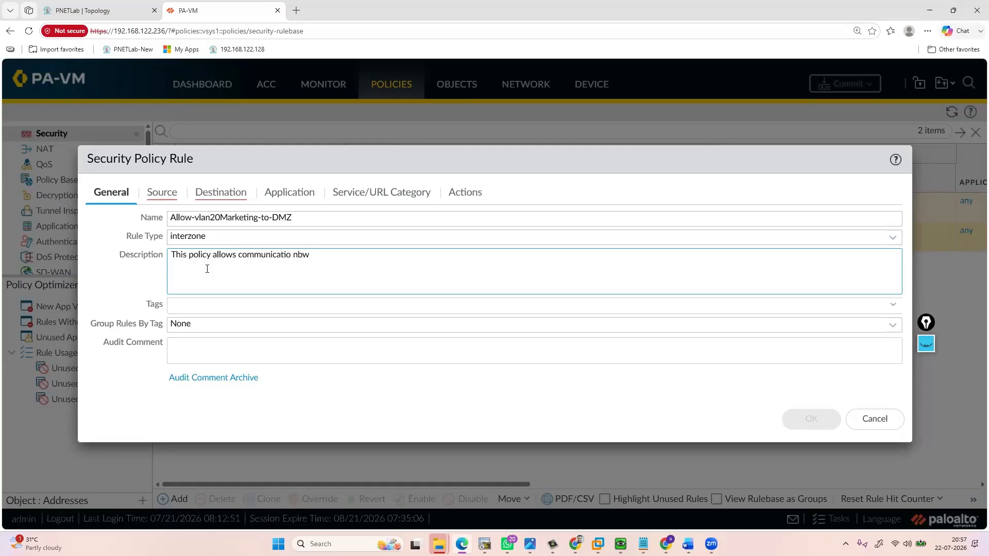
pyautogui.write('n forVlan 2 0 users (marketing')
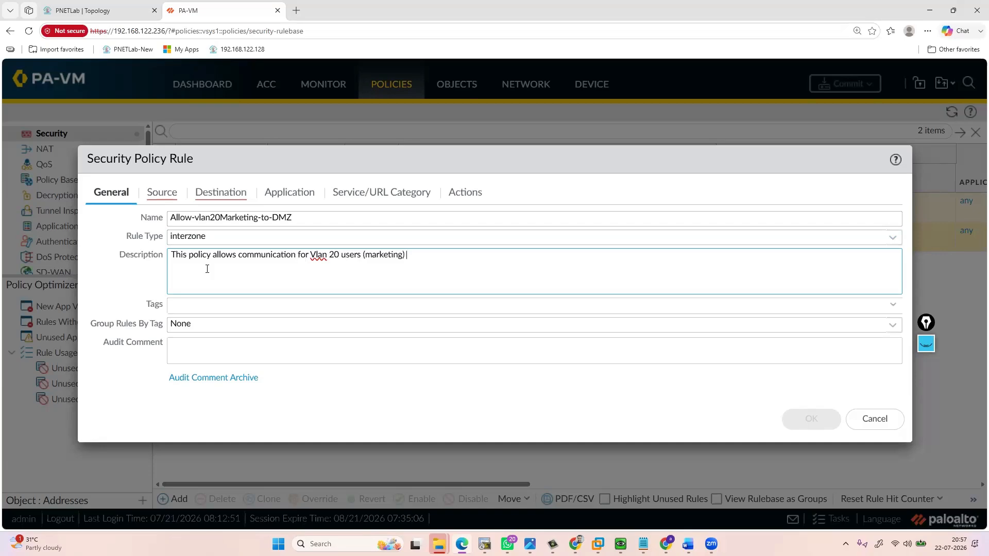
pyautogui.write(') towards DMZ')
pyautogui.click(886, 306)
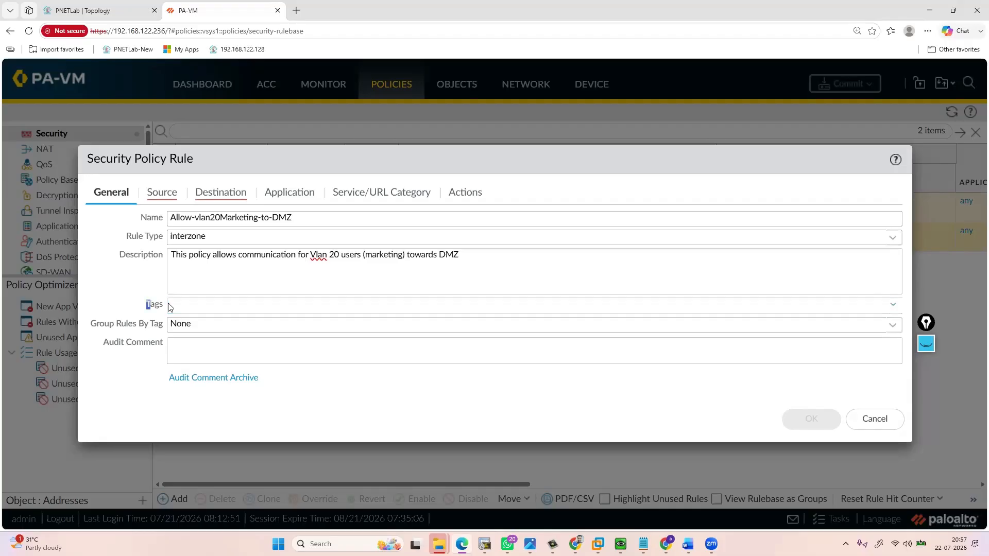
pyautogui.moveTo(168, 307); pyautogui.dragTo(170, 308)
pyautogui.click(125, 294)
# - Add LAN as the security rule's source zone
pyautogui.click(162, 194)
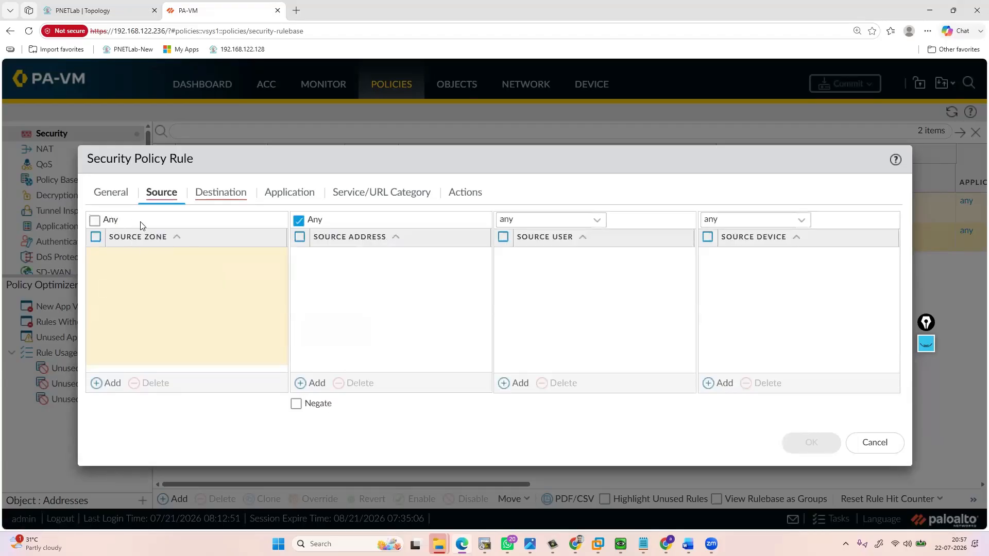
pyautogui.click(96, 383)
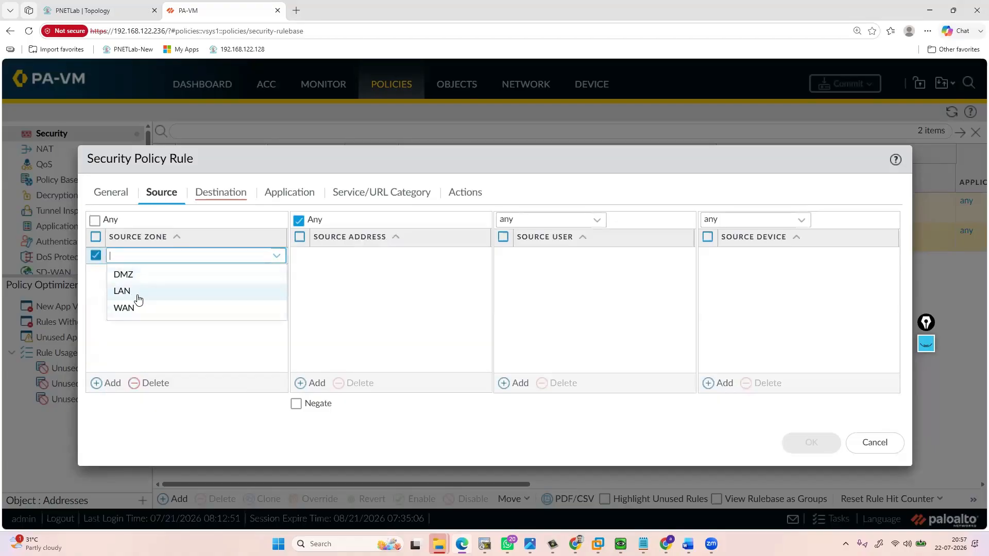
pyautogui.click(137, 291)
pyautogui.click(115, 281)
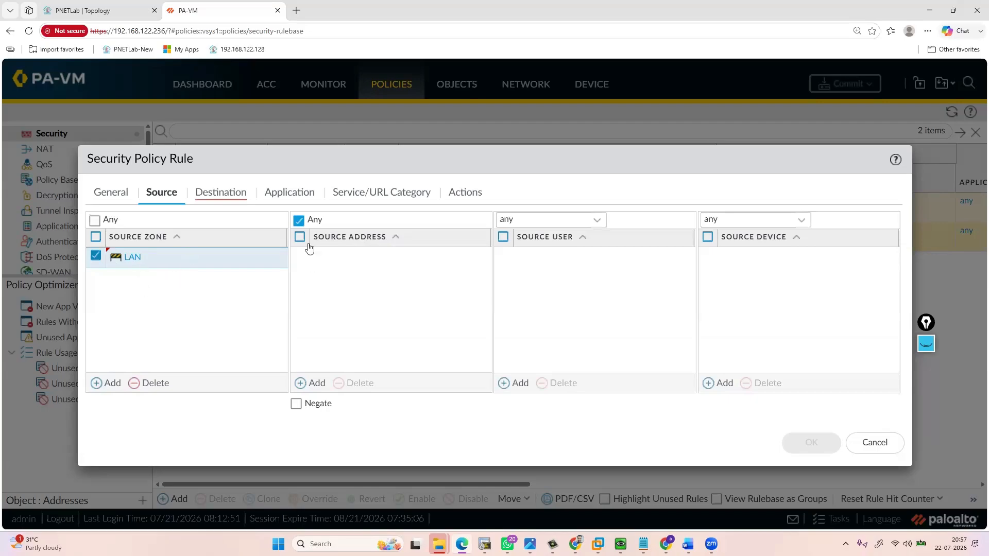
# - Start a source address entry for the security rule and examine the predefined address ranges and country regions offered
pyautogui.click(299, 384)
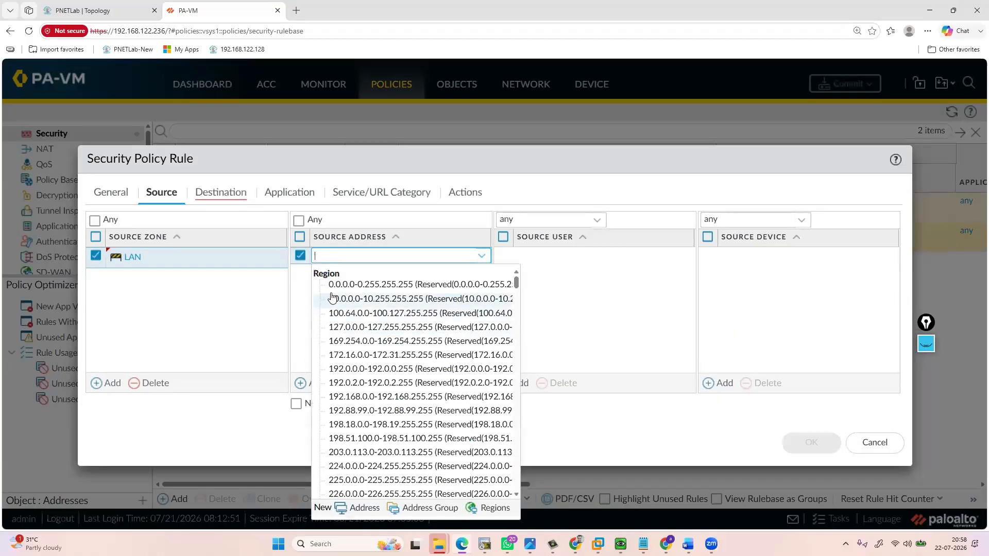
pyautogui.scroll(-3, 397, 420)
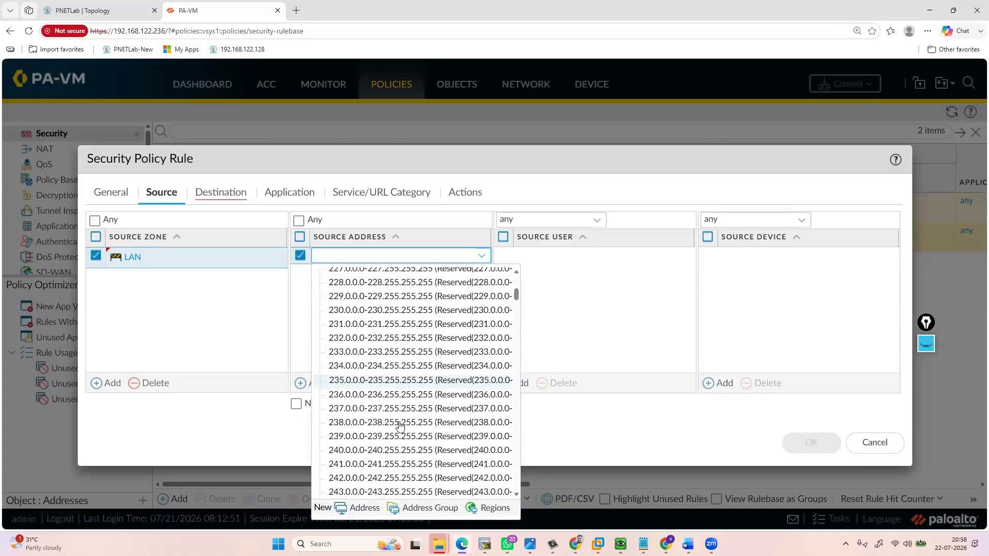
pyautogui.scroll(3, 399, 425)
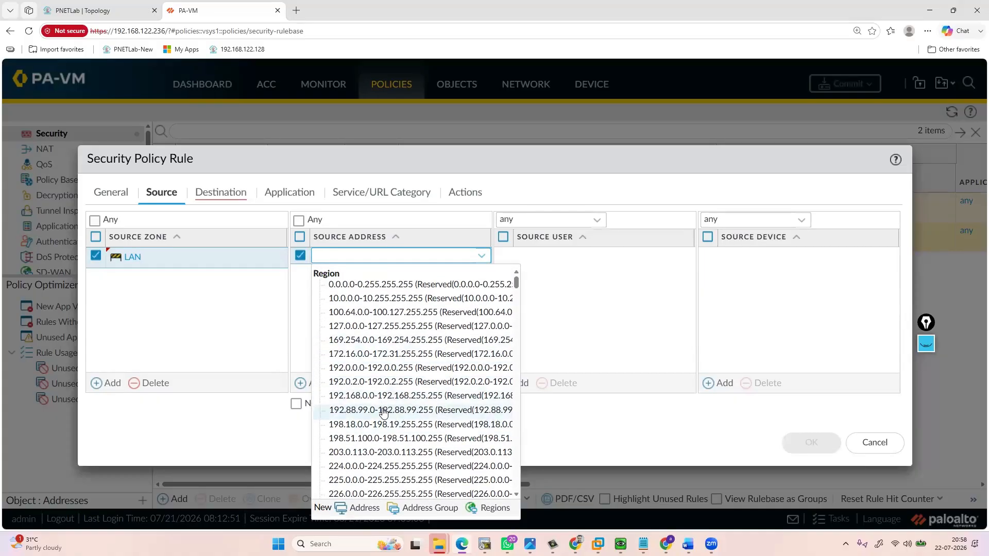
pyautogui.scroll(-5, 382, 417)
pyautogui.scroll(-8, 382, 417)
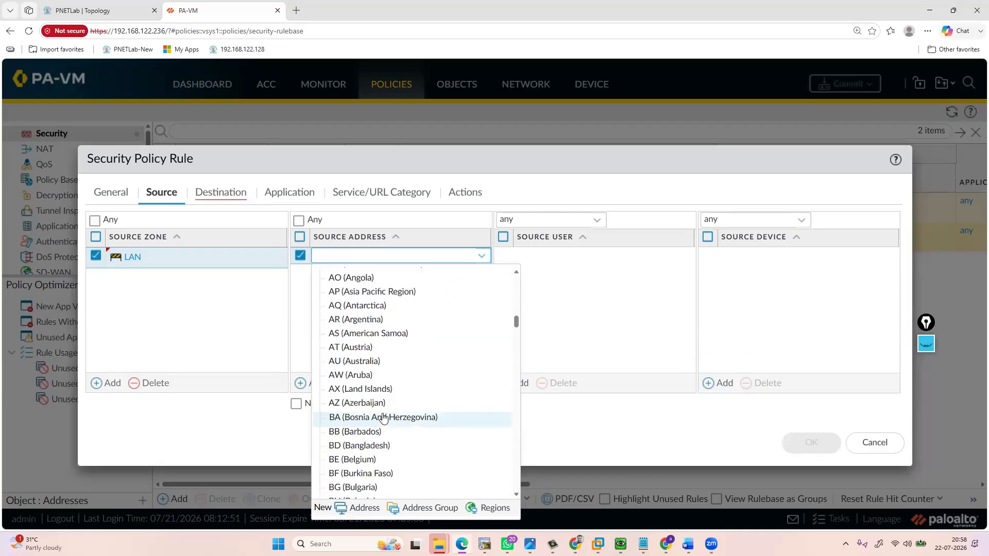
pyautogui.scroll(-10, 383, 417)
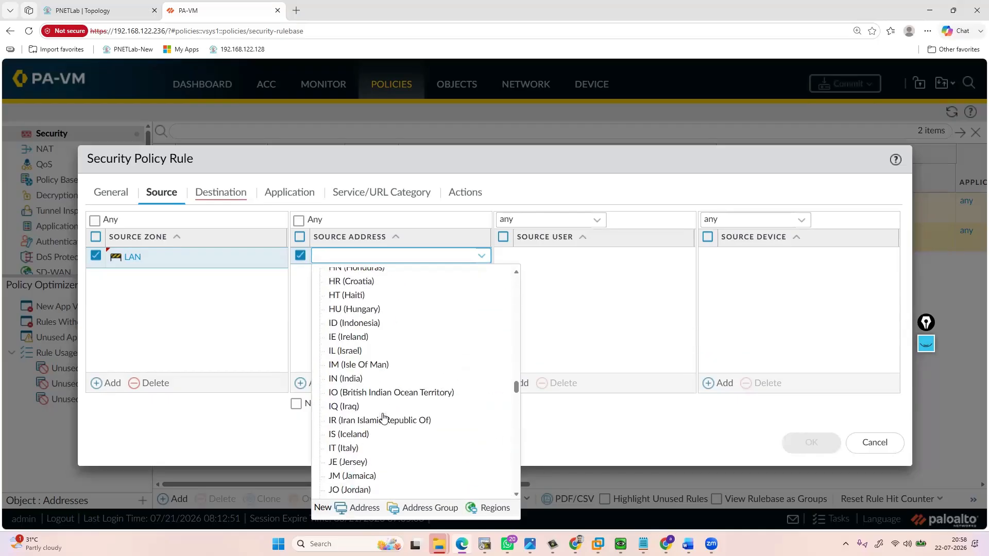
pyautogui.scroll(-10, 382, 417)
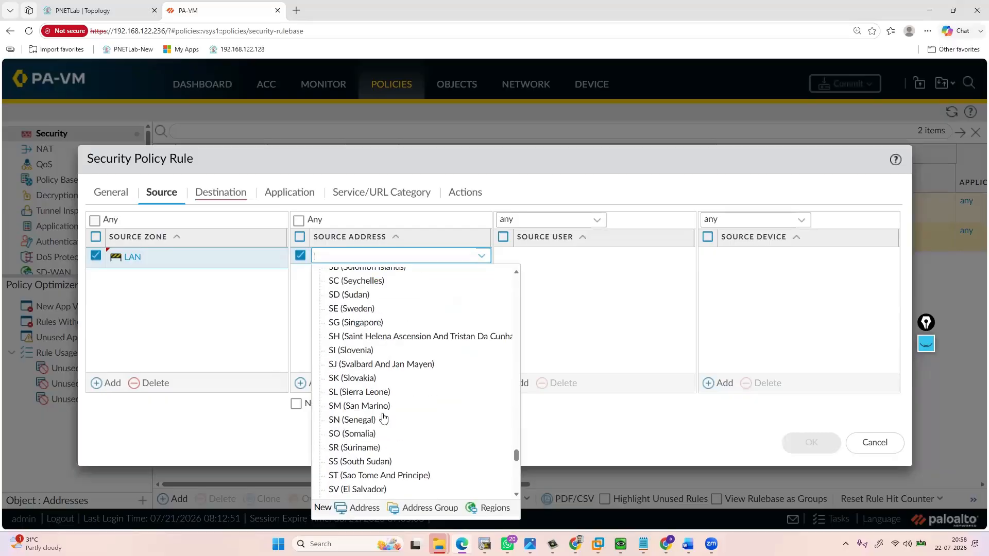
pyautogui.scroll(-2, 383, 417)
pyautogui.scroll(12, 386, 417)
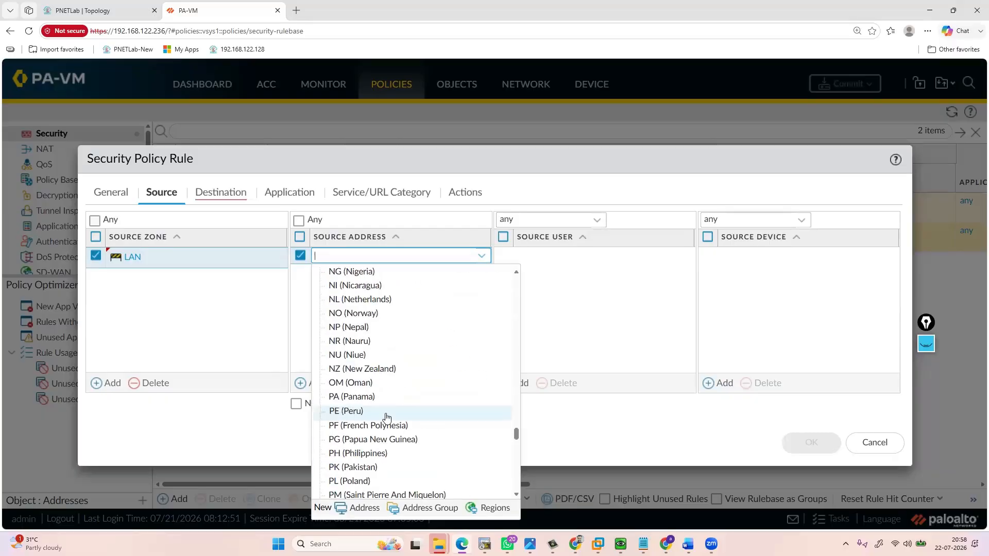
pyautogui.scroll(15, 388, 417)
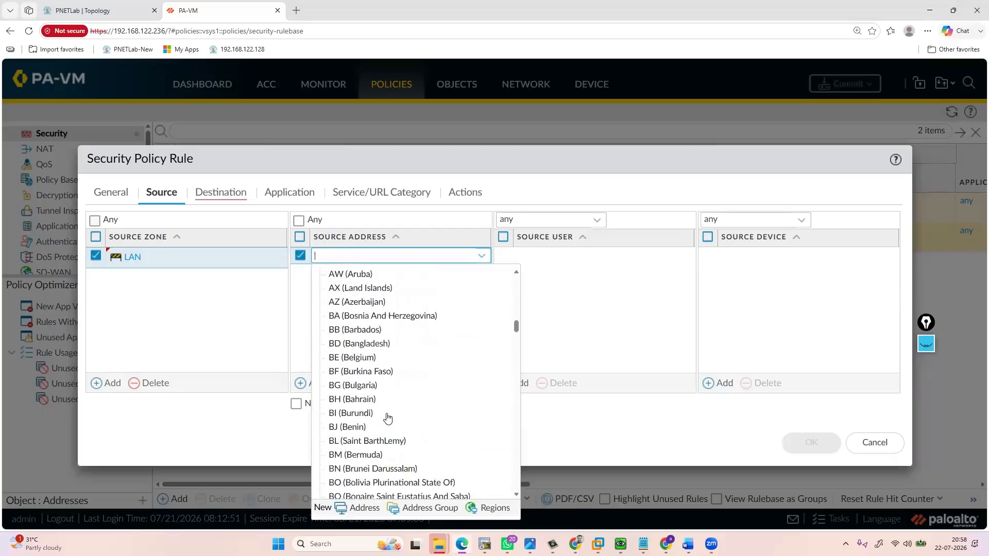
pyautogui.scroll(15, 387, 417)
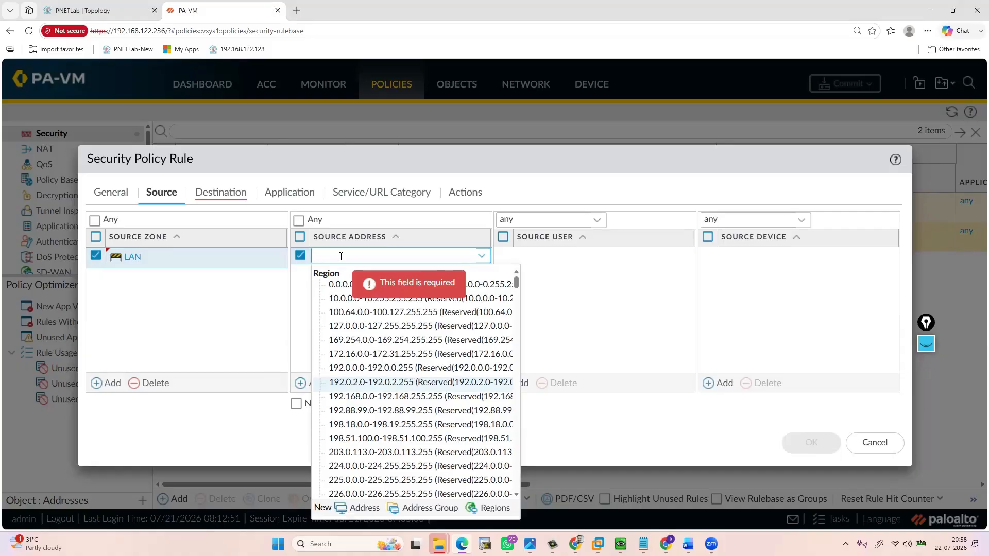
# - Add 10.10.20.0/24 as the security rule's source address
pyautogui.write('1')
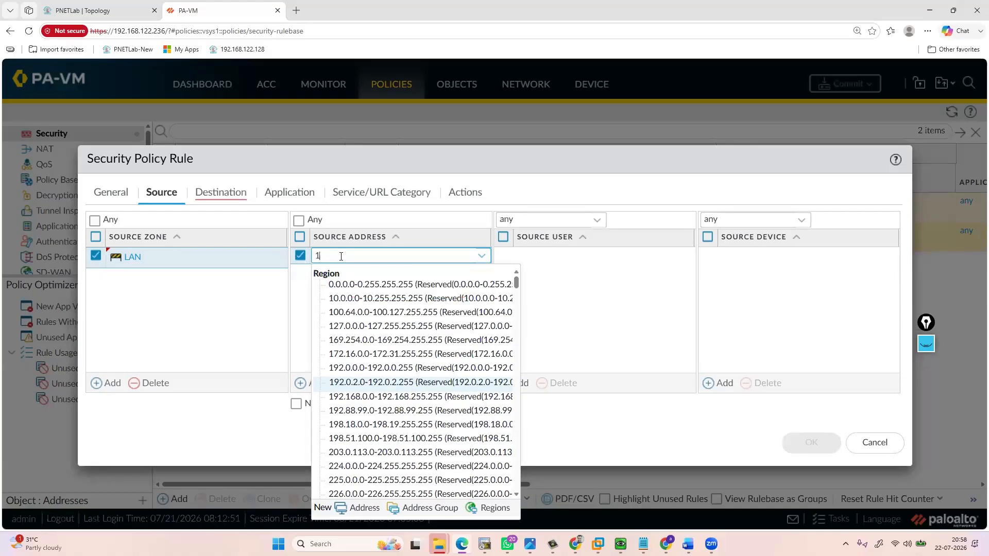
pyautogui.write('0.10.10.0')
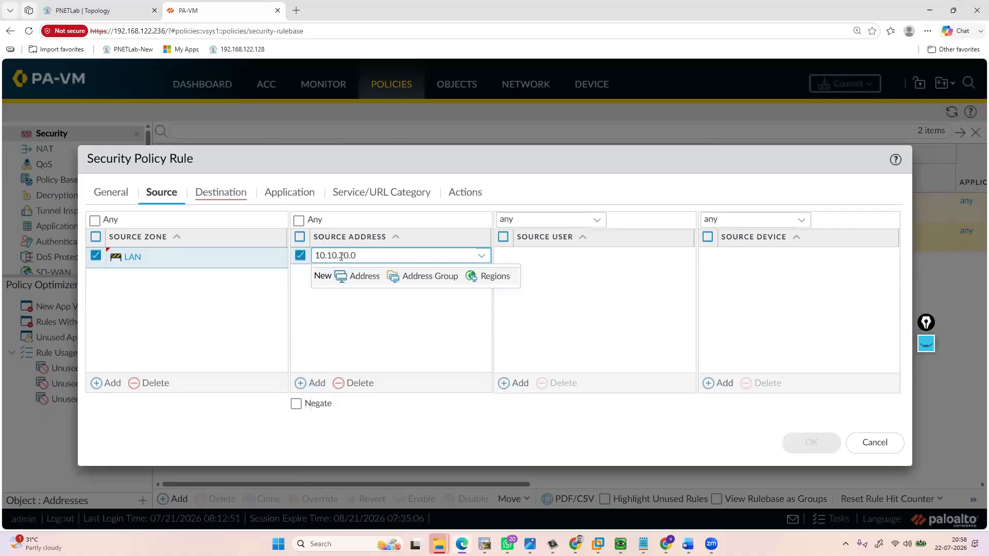
pyautogui.write('/24')
pyautogui.press('Return')
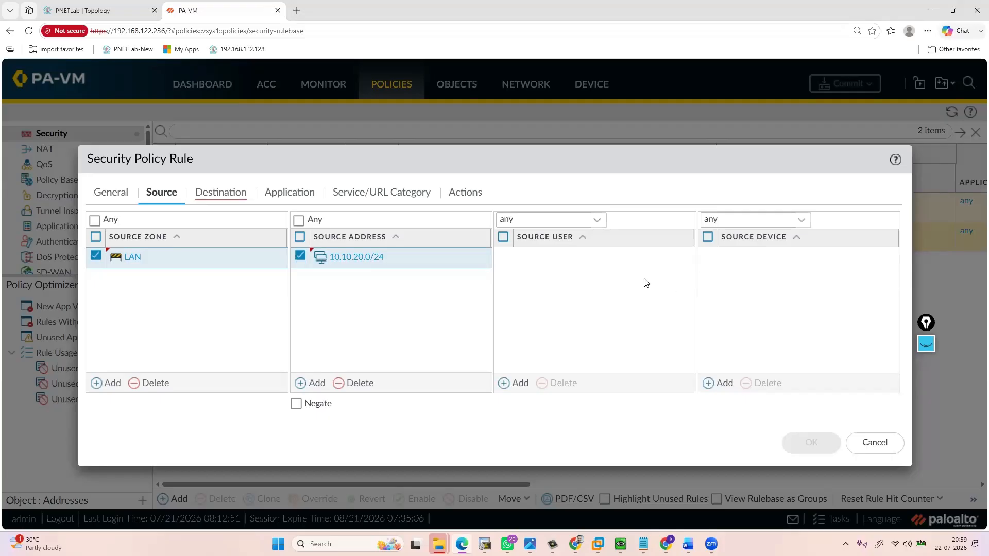
# - Add DMZ as the security rule's destination zone
pyautogui.click(221, 199)
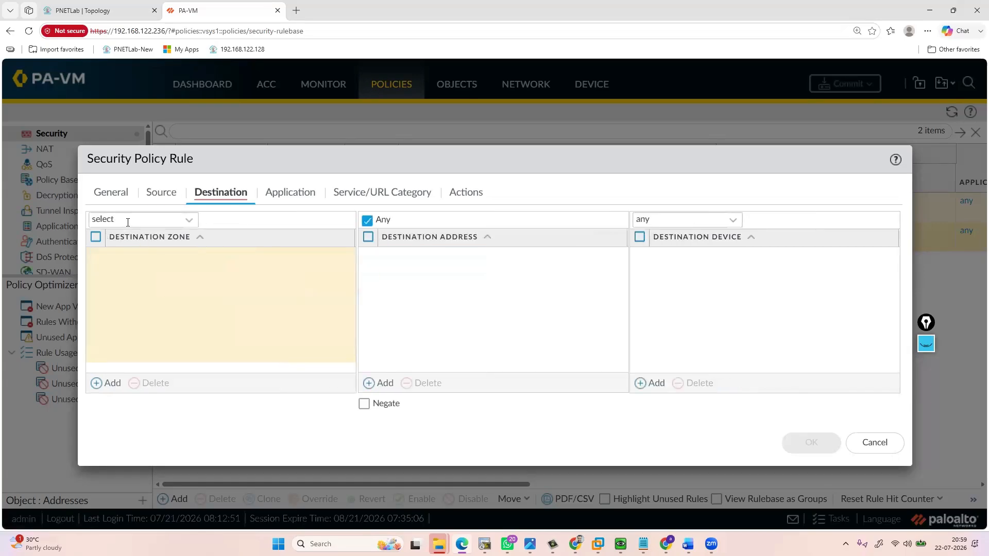
pyautogui.click(187, 220)
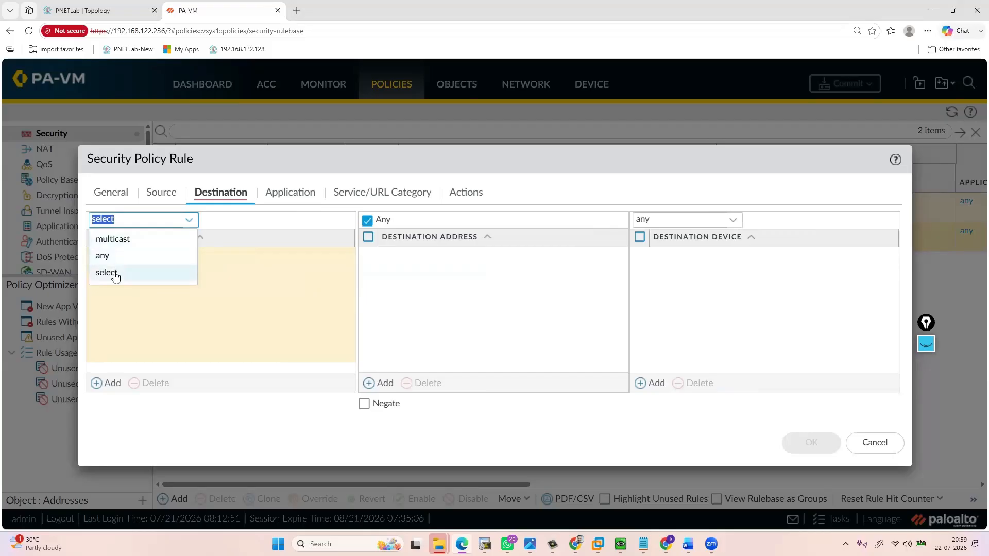
pyautogui.click(319, 304)
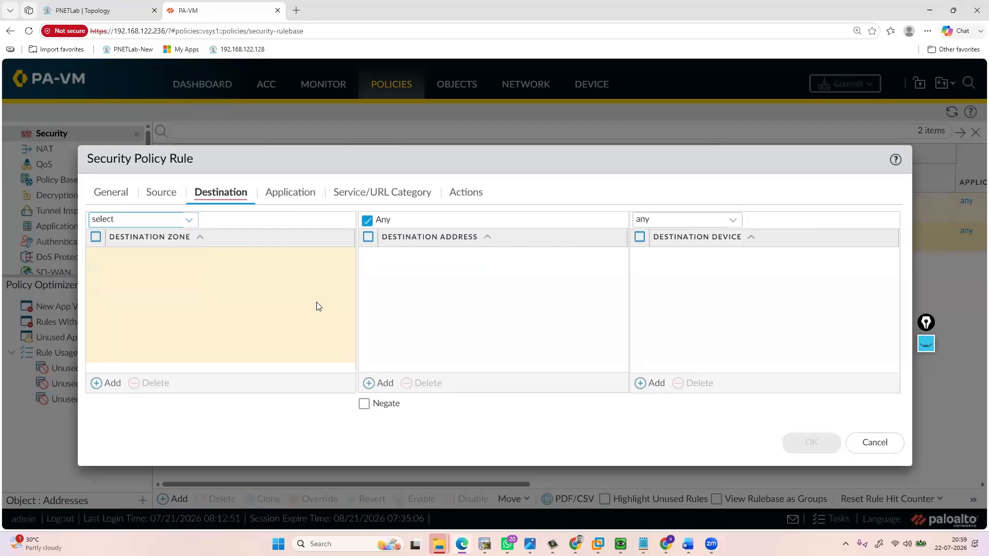
pyautogui.click(96, 382)
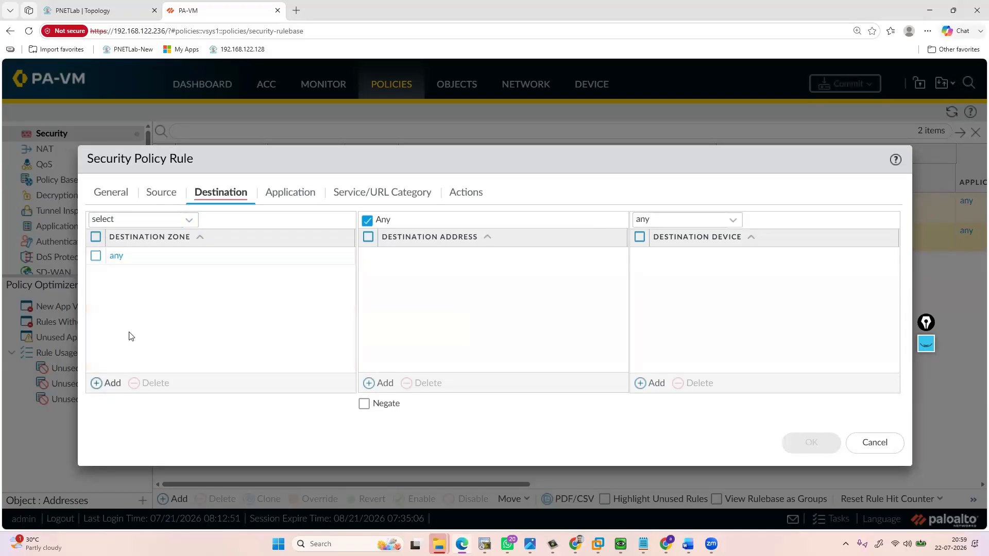
pyautogui.click(147, 276)
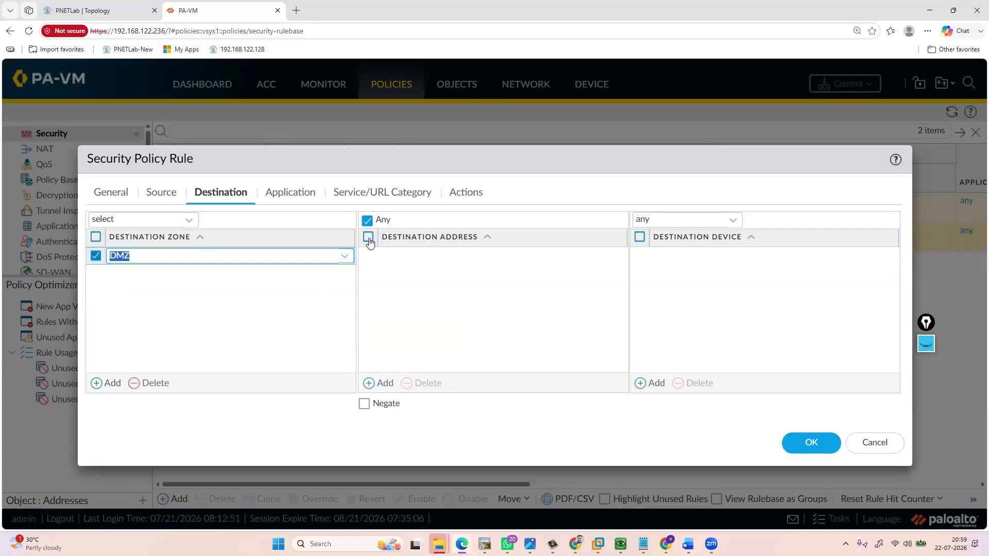
pyautogui.click(450, 424)
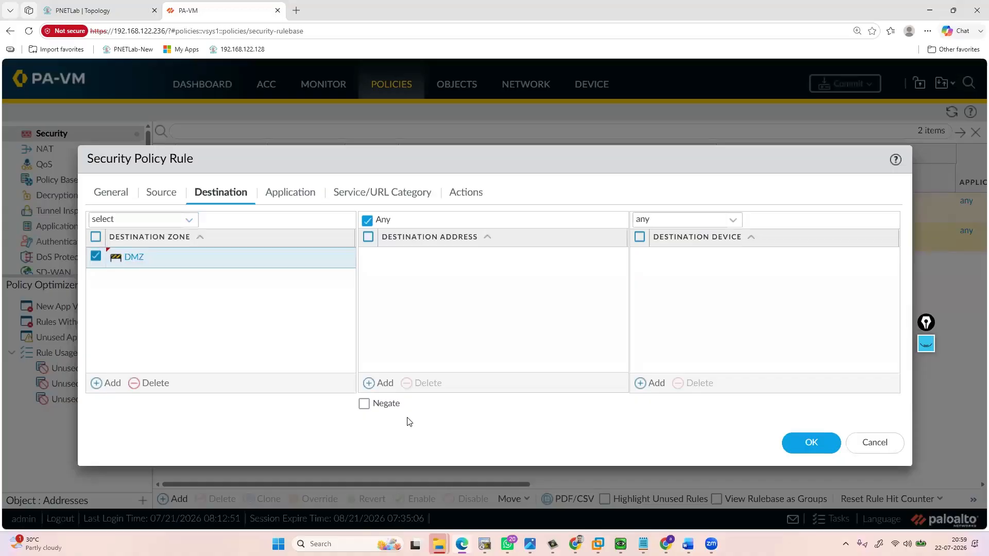
# - Add 172.16.10.0/24 as the security rule's destination address
pyautogui.click(368, 384)
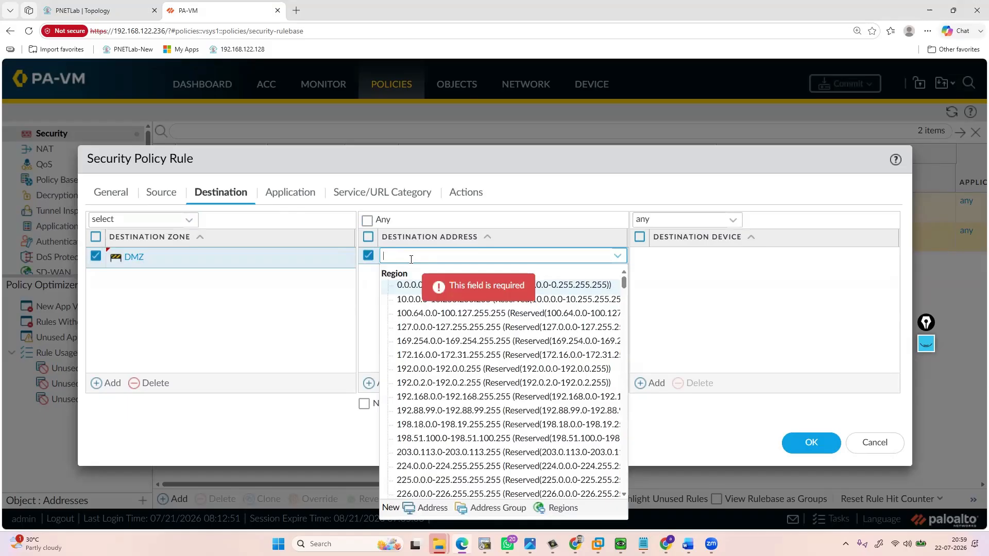
pyautogui.write('1')
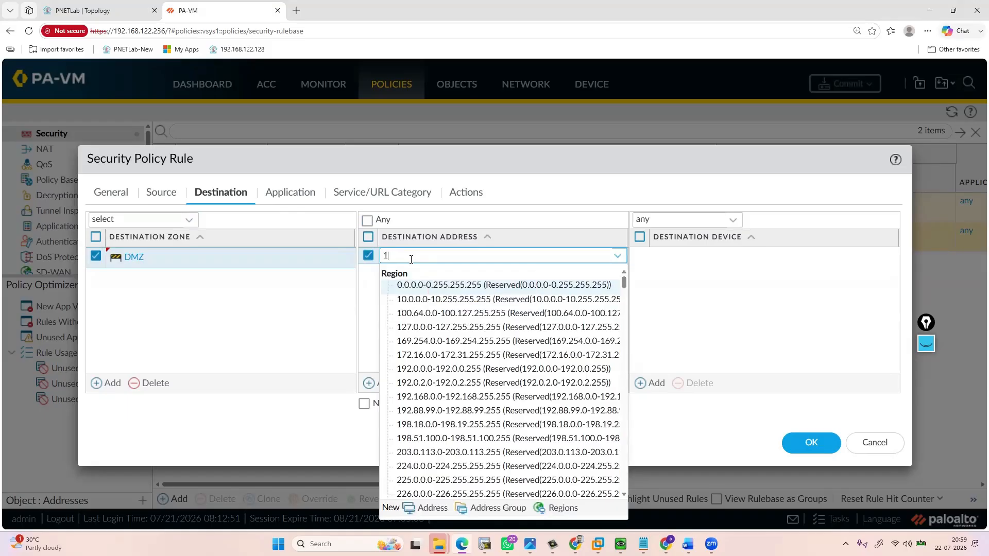
pyautogui.write('72.16')
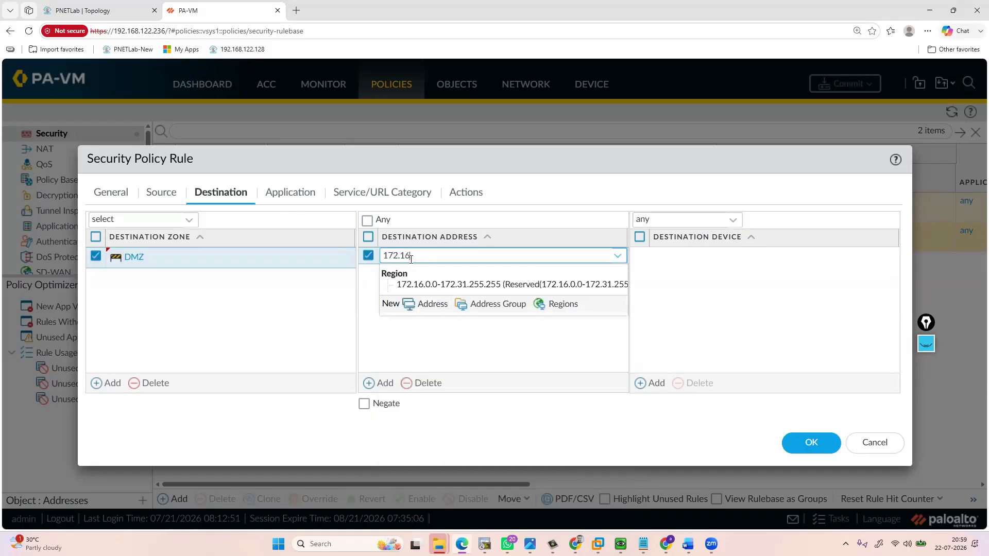
pyautogui.write('.10')
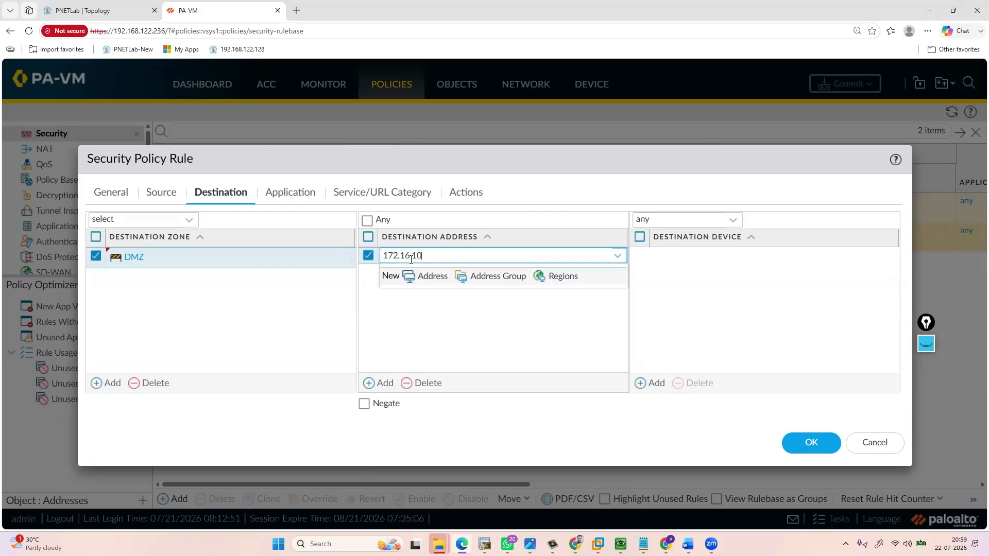
pyautogui.write('.')
pyautogui.write('1/32')
pyautogui.press('BackSpace')
pyautogui.press('BackSpace')
pyautogui.press('BackSpace')
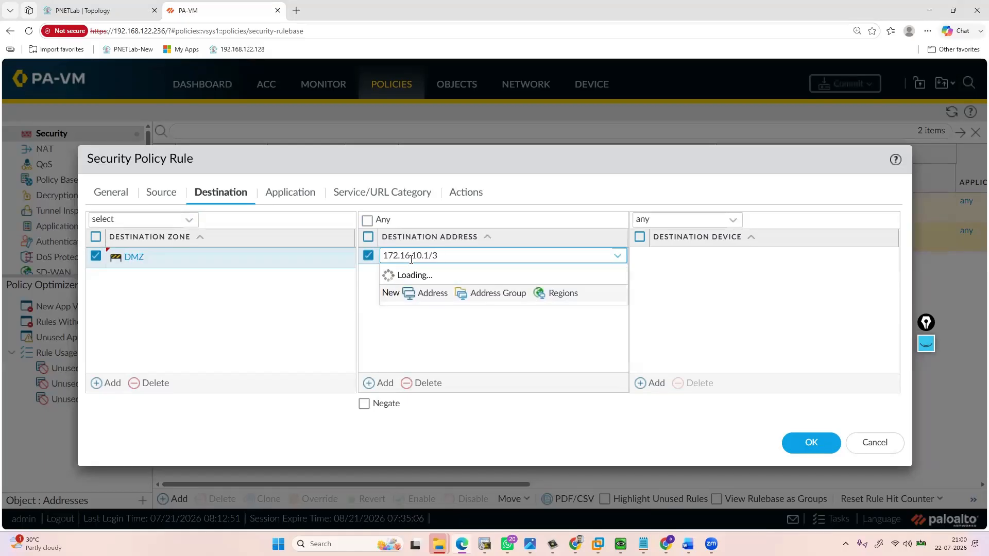
pyautogui.write('0')
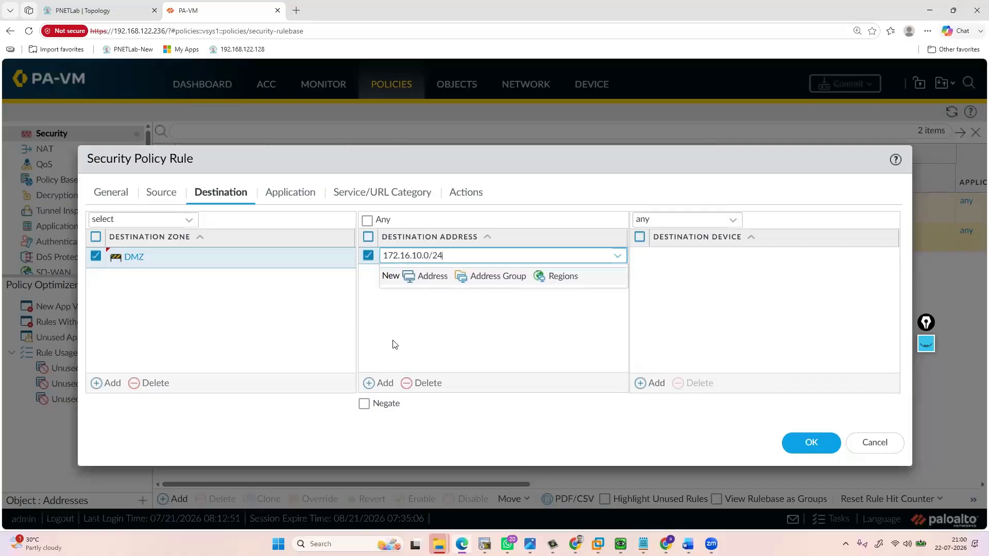
pyautogui.click(321, 338)
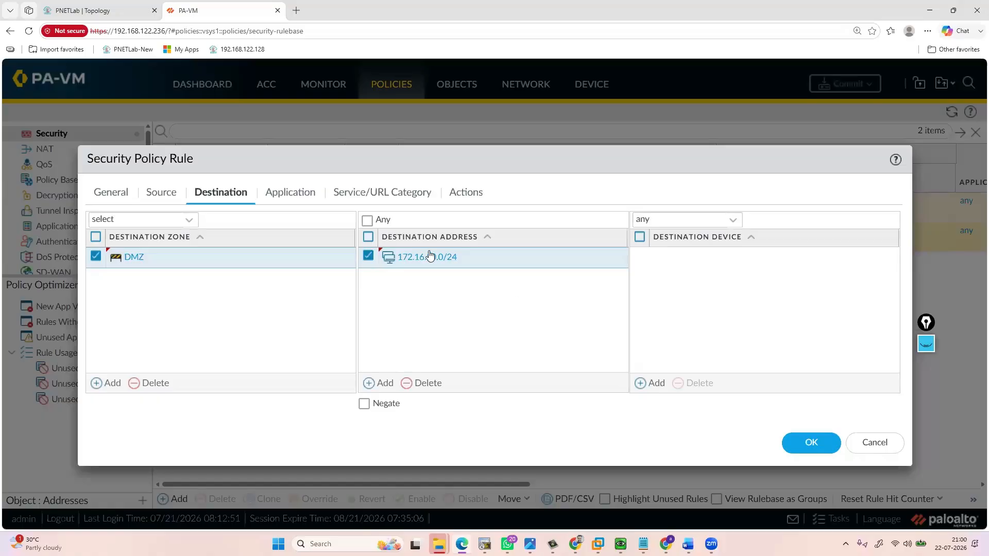
# - Open the rule's application settings and examine the list of applications available for matching
pyautogui.click(290, 195)
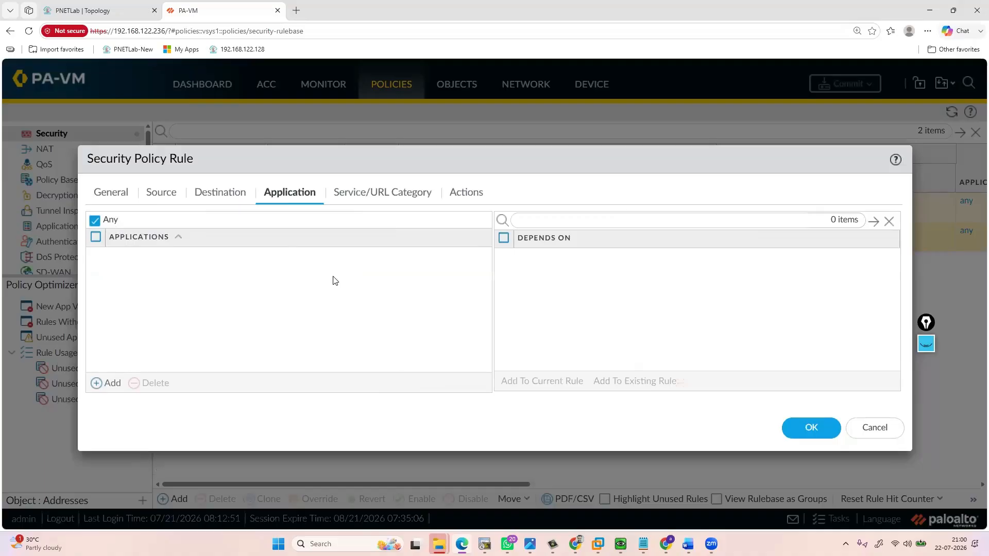
pyautogui.click(96, 385)
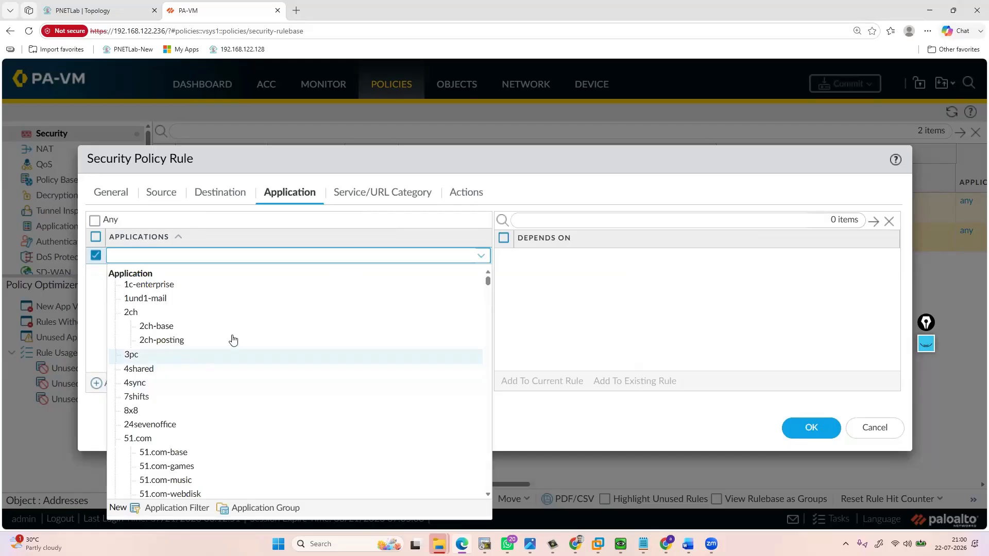
pyautogui.scroll(-15, 234, 376)
pyautogui.scroll(-8, 234, 380)
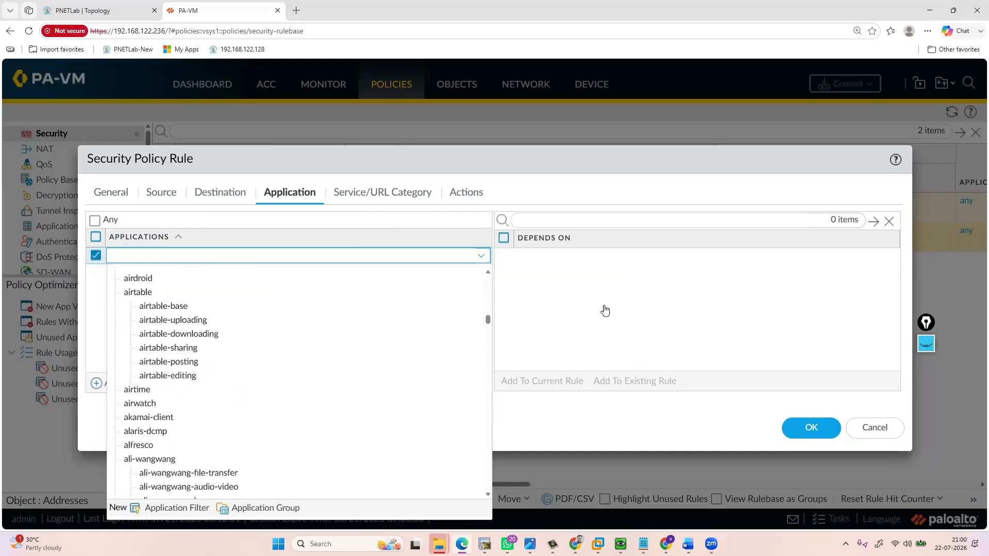
pyautogui.scroll(9, 301, 300)
pyautogui.scroll(15, 301, 300)
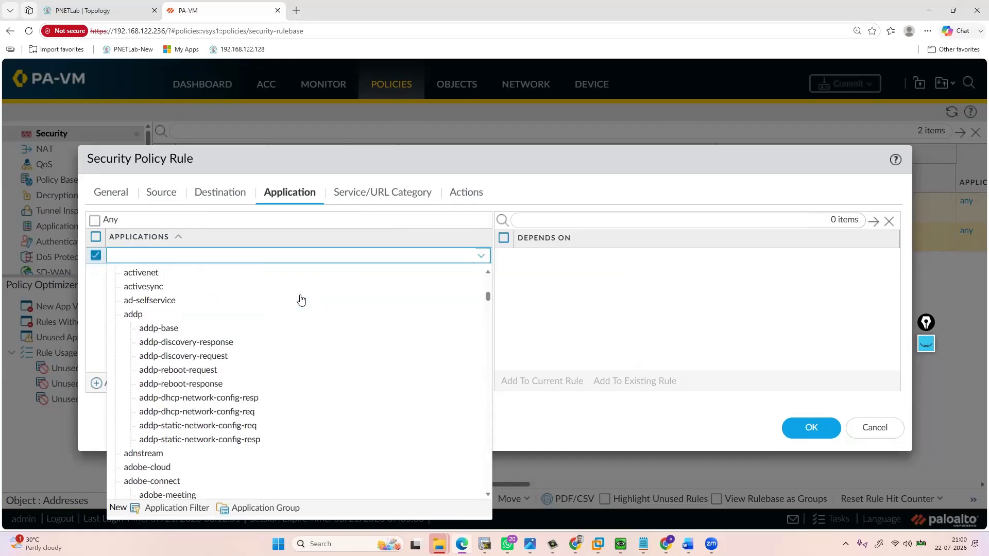
pyautogui.click(620, 307)
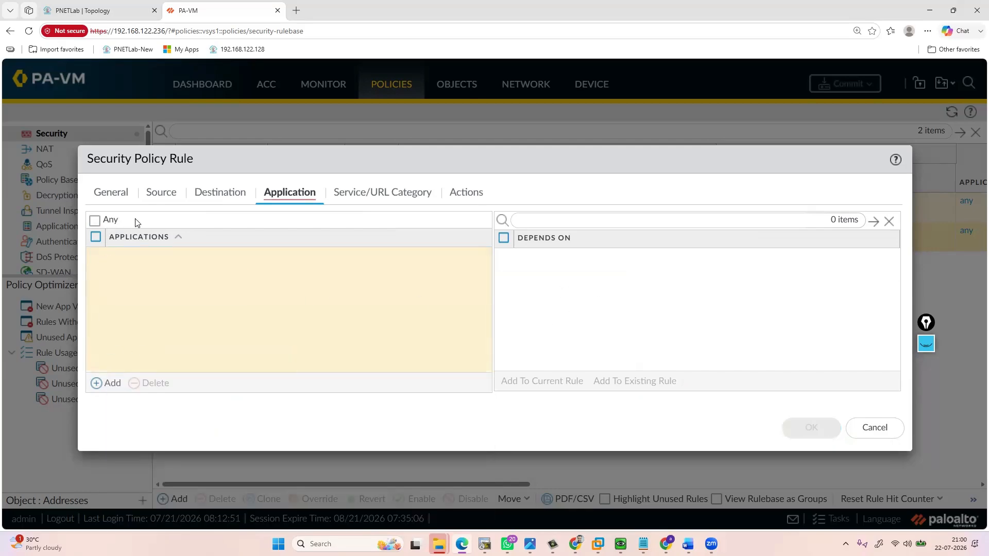
# - Search the rule's available applications for "iis", clear the search and discard the application entry
pyautogui.click(97, 384)
pyautogui.scroll(-15, 215, 364)
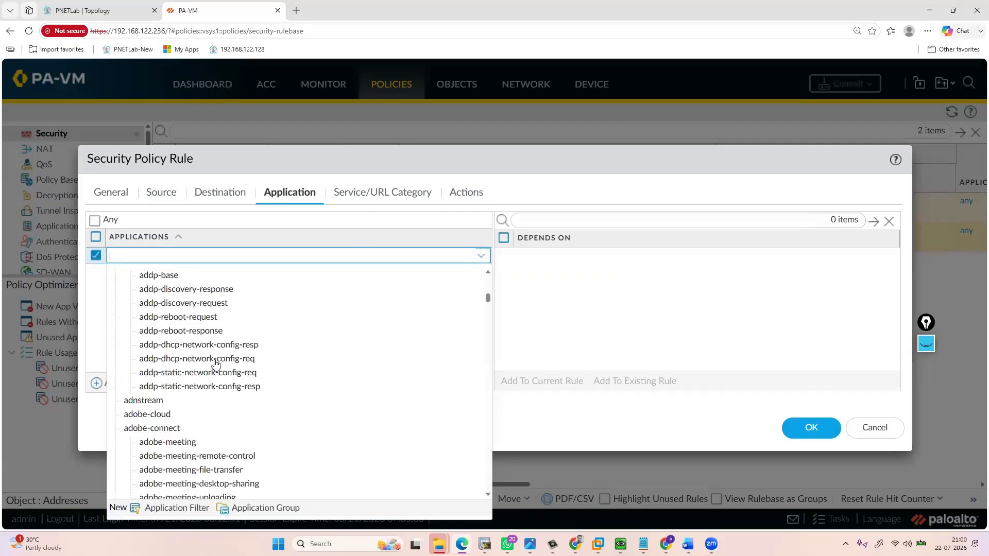
pyautogui.scroll(15, 216, 364)
pyautogui.write('i')
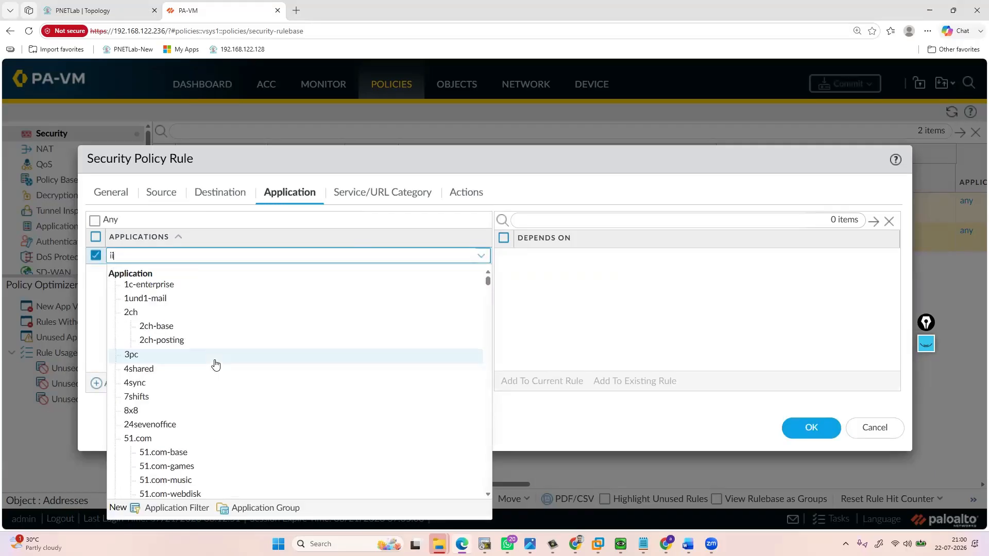
pyautogui.write('is')
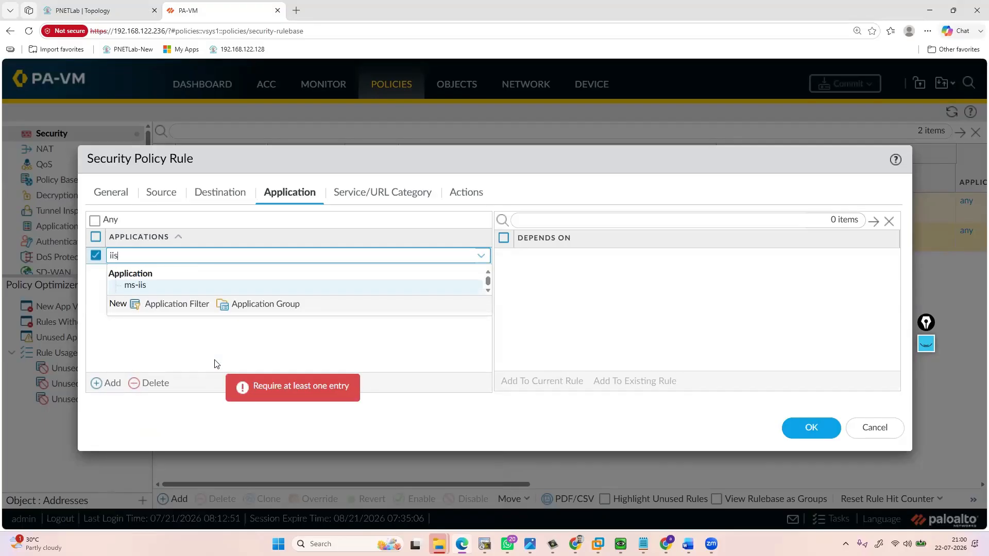
pyautogui.press('BackSpace')
pyautogui.press('BackSpace')
pyautogui.press('BackSpace')
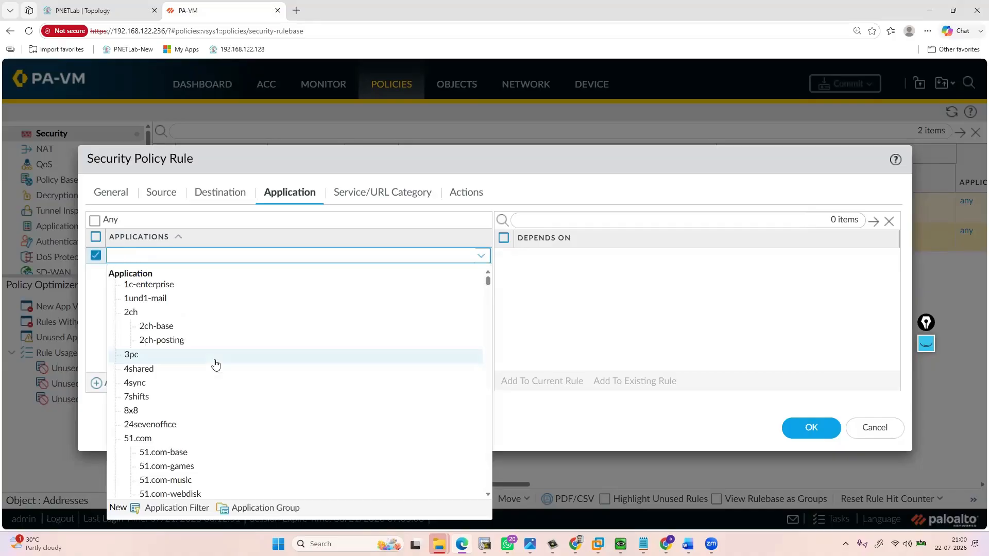
pyautogui.click(647, 287)
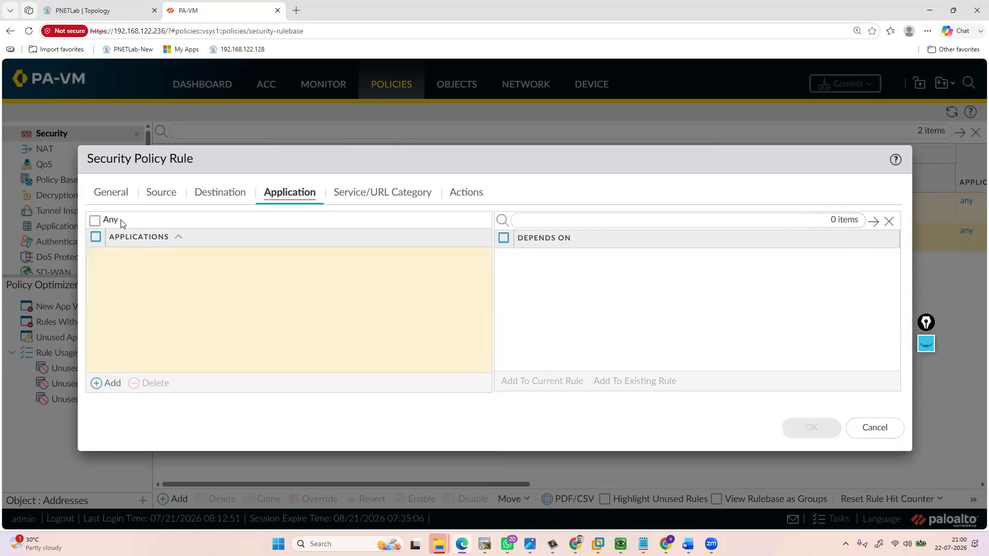
# - Examine the security rule's service options and the predefined services available, and discard the empty service entry
pyautogui.click(95, 221)
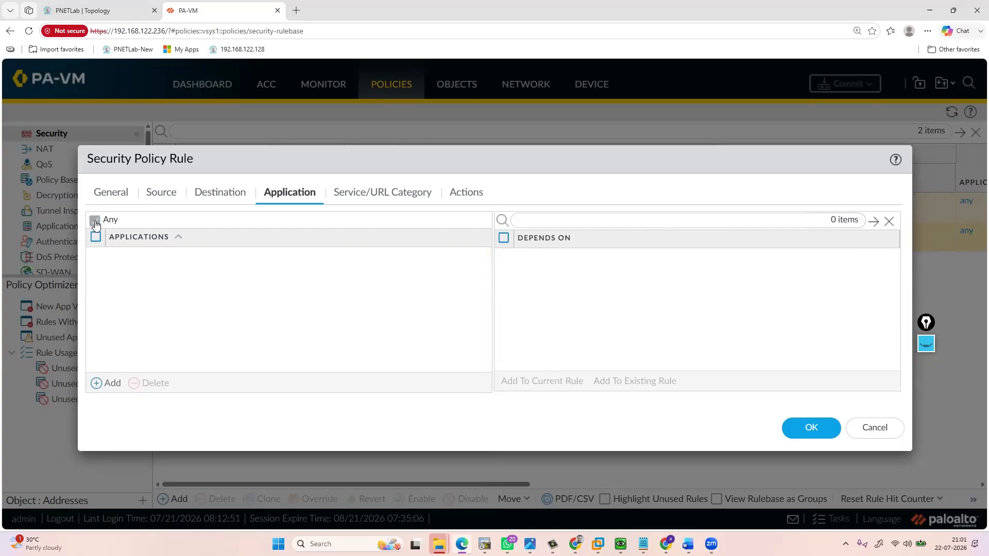
pyautogui.click(95, 221)
pyautogui.click(384, 193)
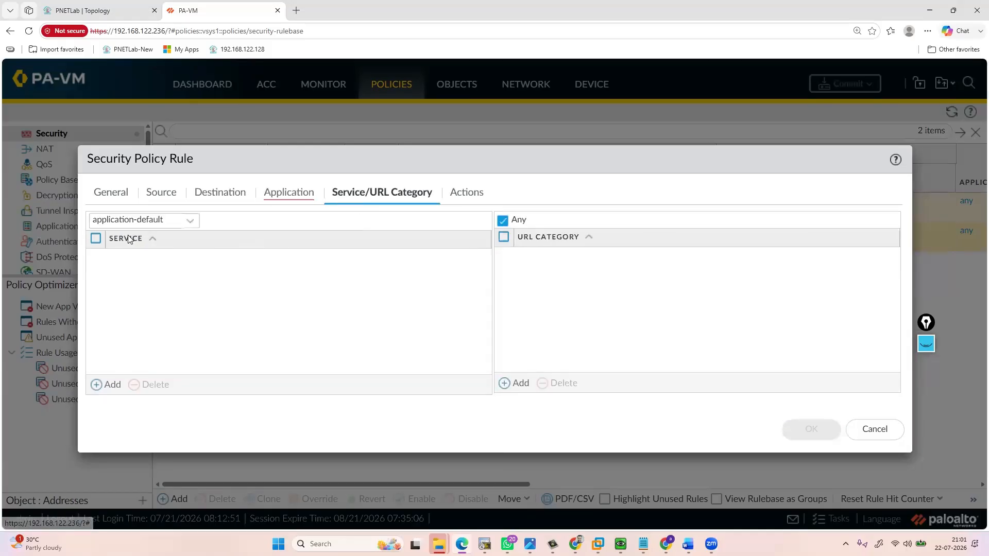
pyautogui.click(190, 221)
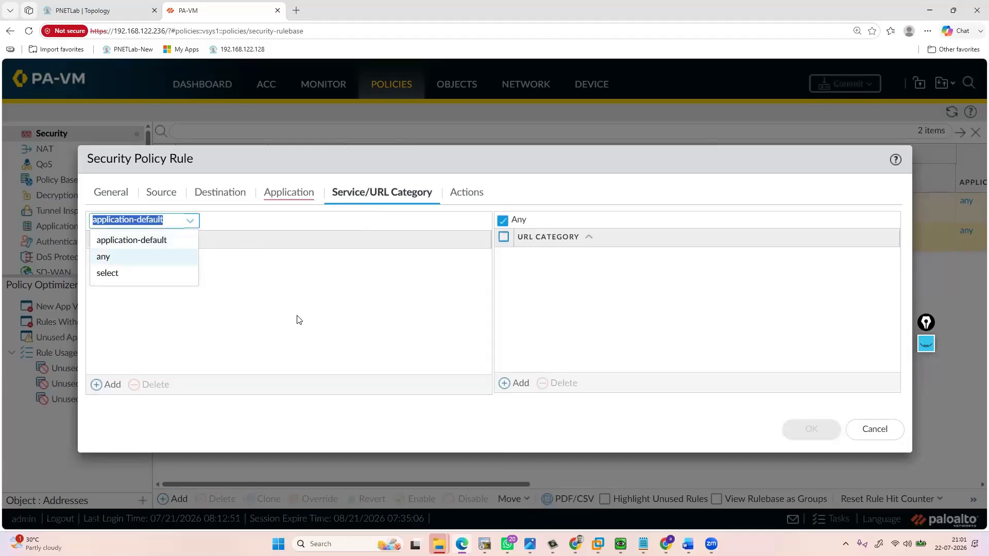
pyautogui.click(214, 300)
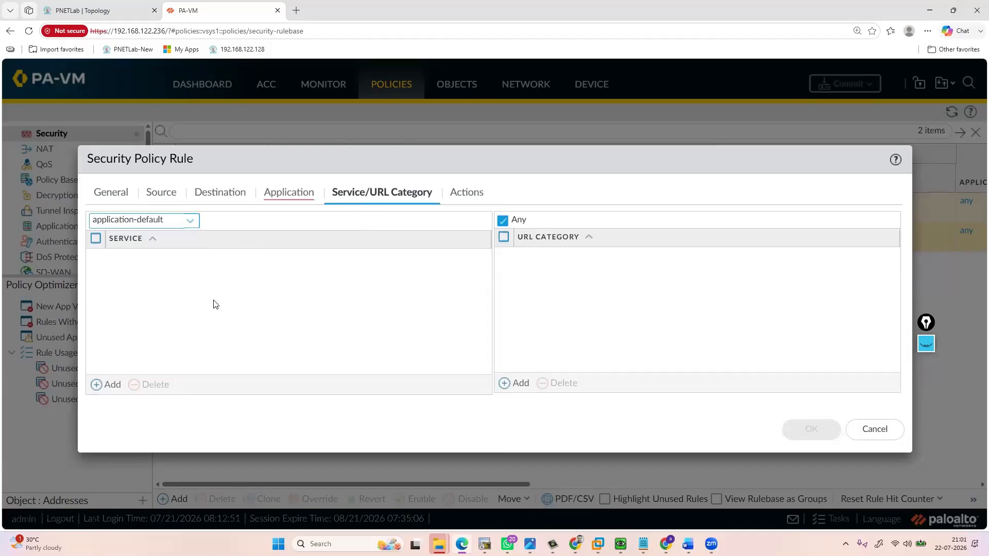
pyautogui.click(96, 385)
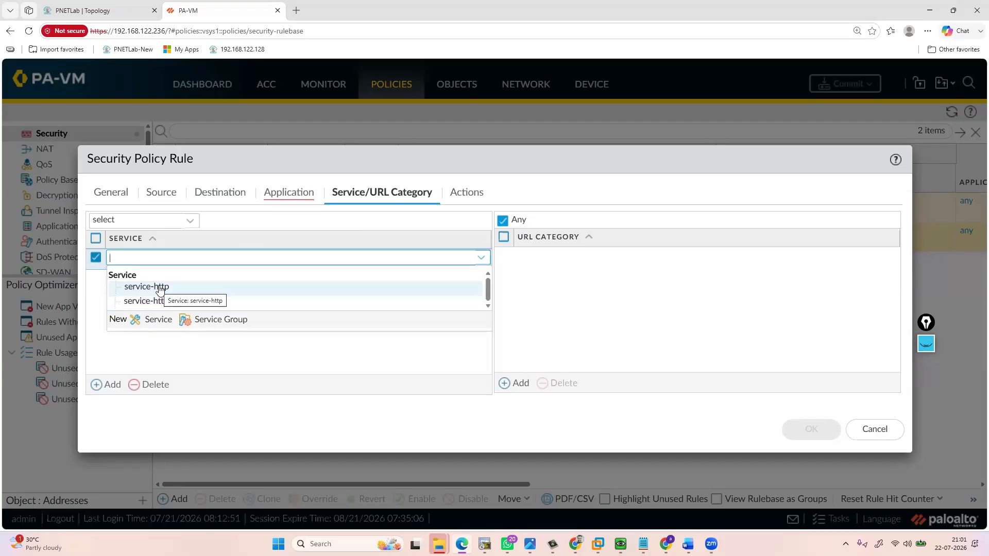
pyautogui.click(331, 342)
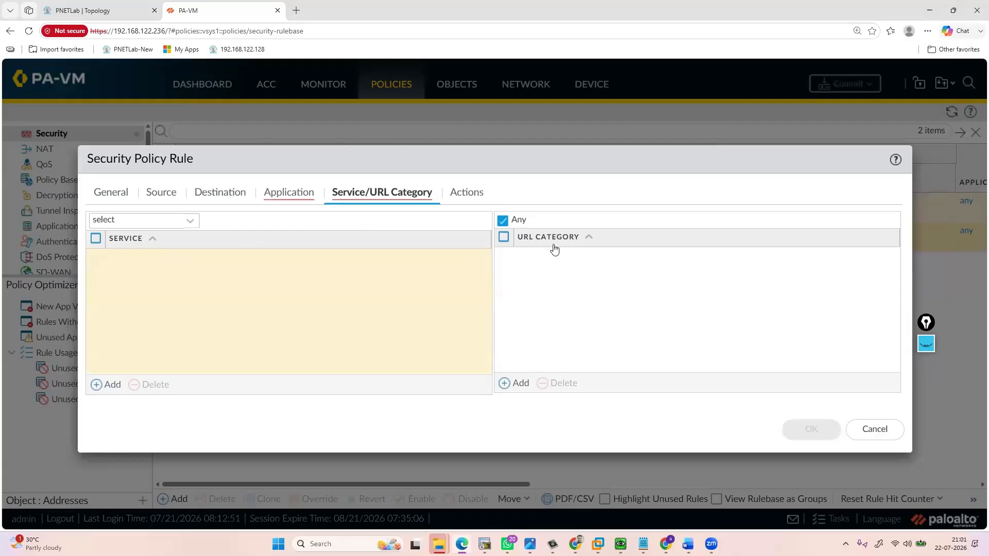
# - Examine the URL categories available for matching in the security rule without choosing one
pyautogui.click(506, 384)
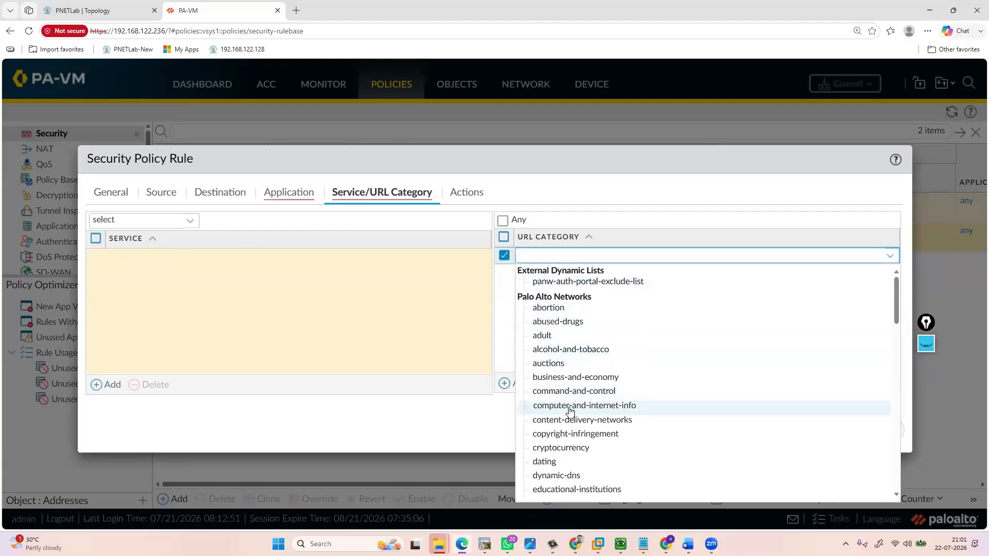
pyautogui.scroll(-5, 569, 411)
pyautogui.scroll(-4, 569, 411)
pyautogui.scroll(8, 569, 411)
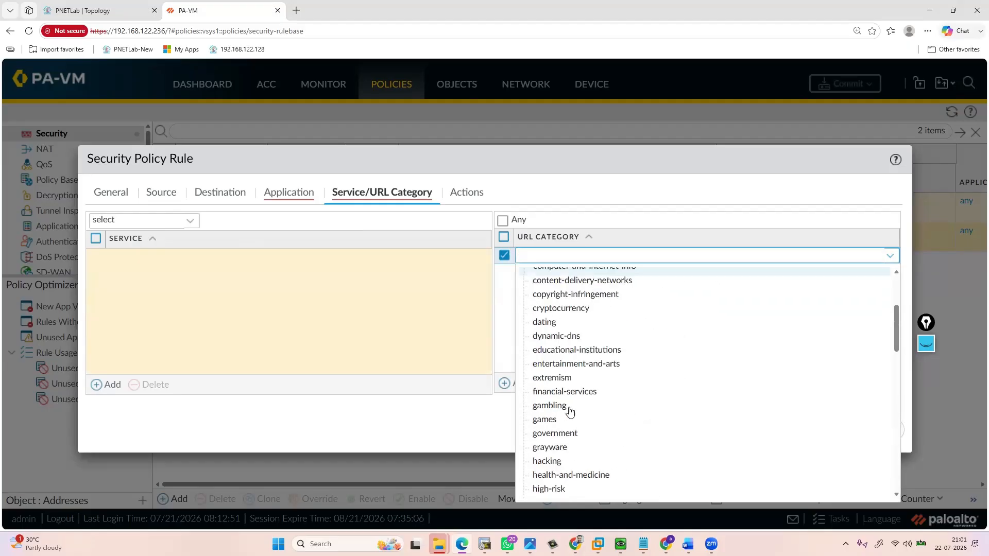
pyautogui.scroll(-3, 649, 422)
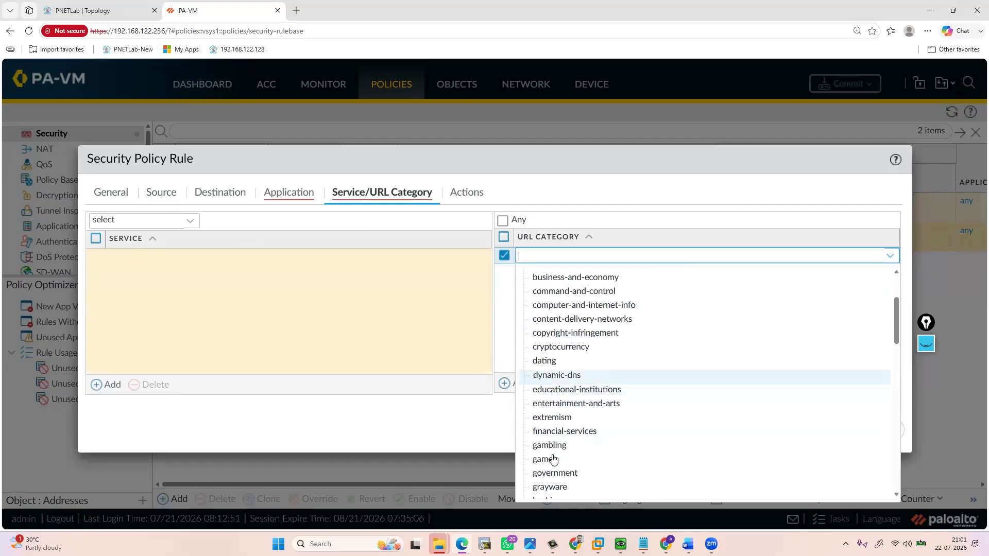
pyautogui.scroll(-8, 609, 331)
pyautogui.click(448, 324)
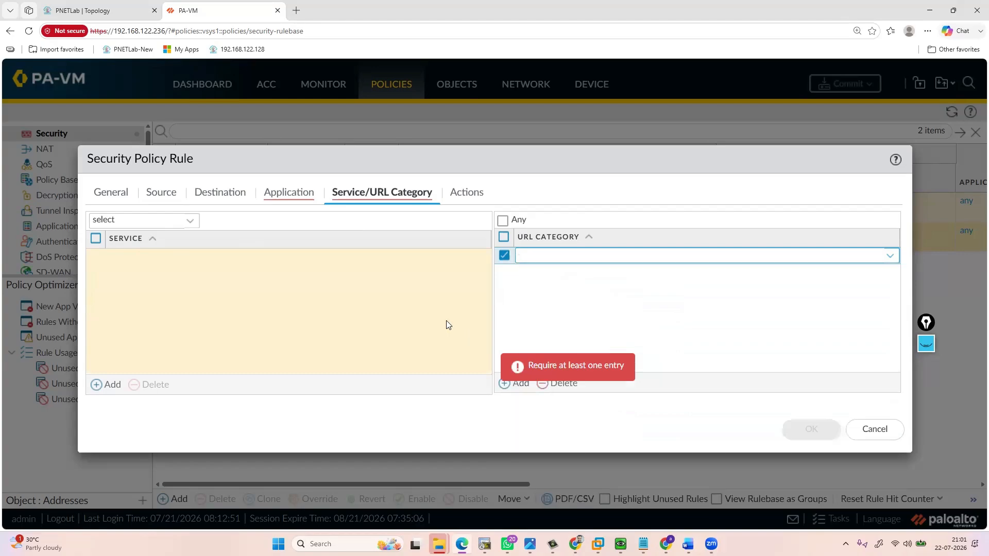
# - Enable logging at session start in the rule's action settings and check the log forwarding options
pyautogui.click(465, 193)
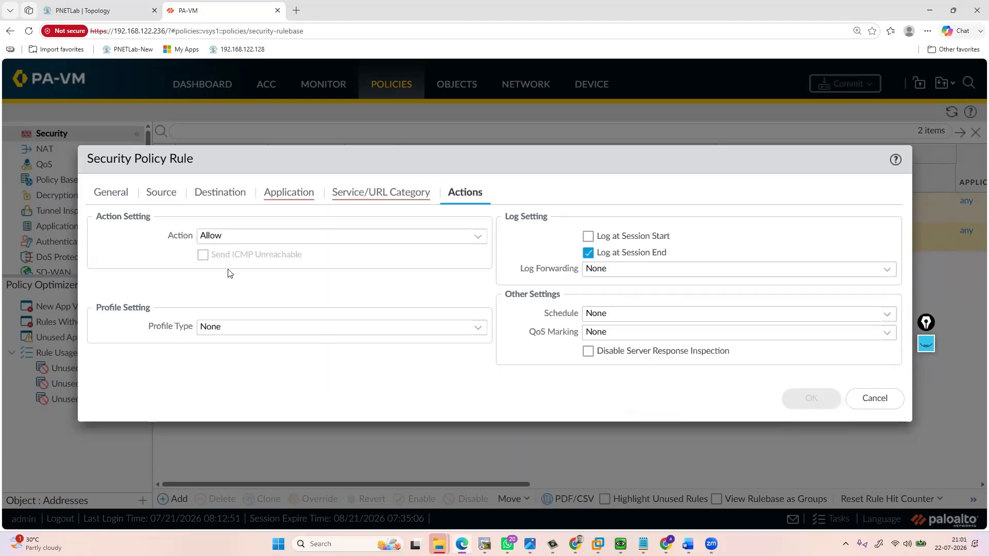
pyautogui.click(592, 240)
pyautogui.click(885, 269)
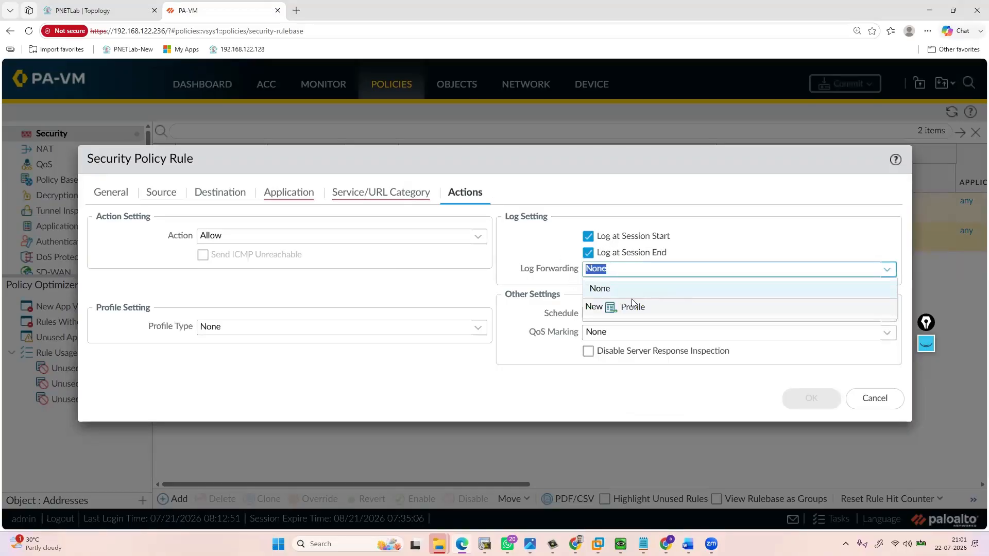
pyautogui.click(607, 182)
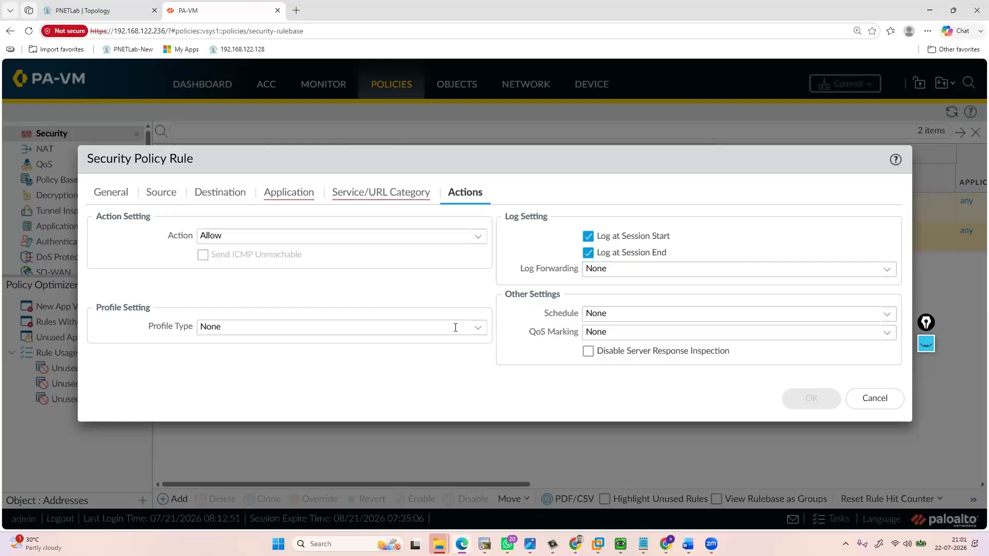
# - Check the rule's available profile types and select Allow as its action
pyautogui.click(481, 331)
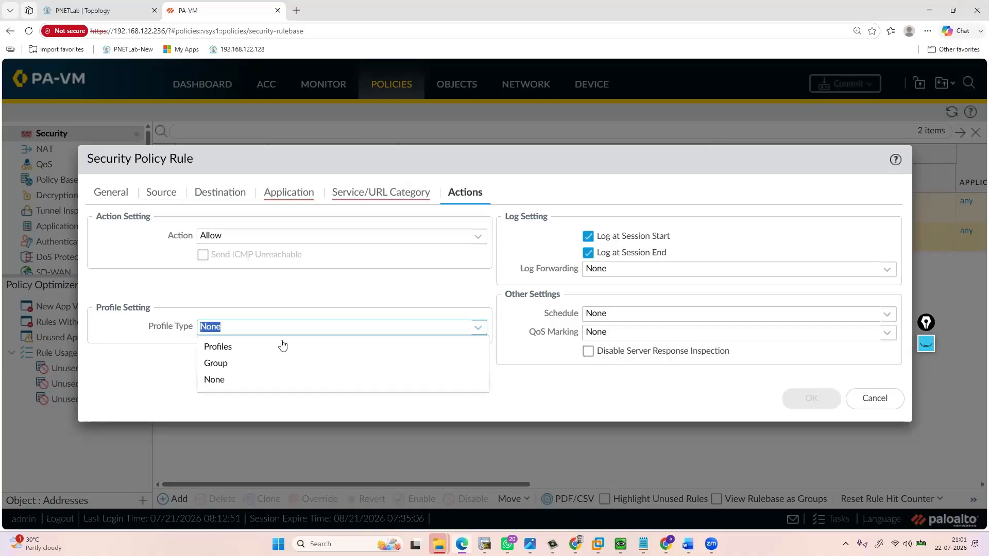
pyautogui.click(166, 336)
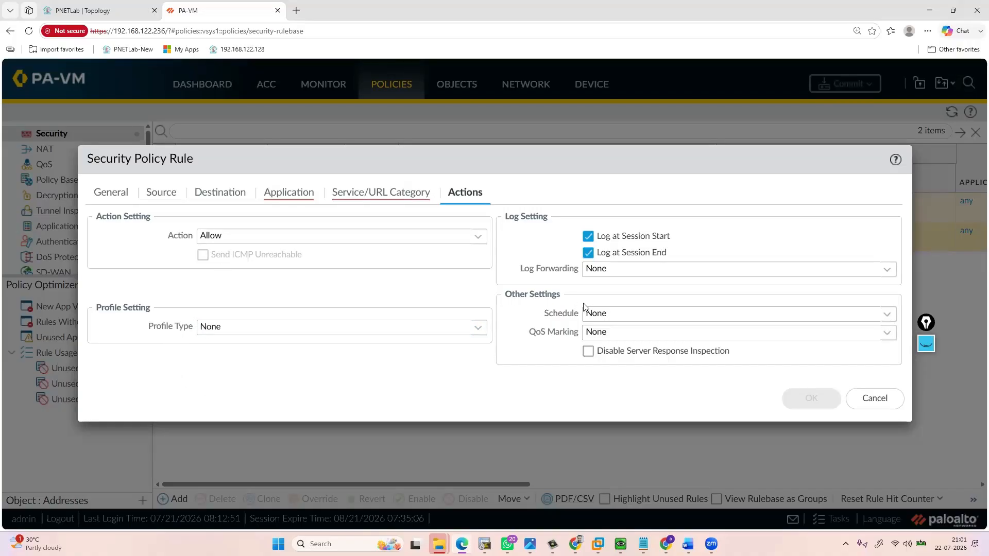
pyautogui.click(480, 238)
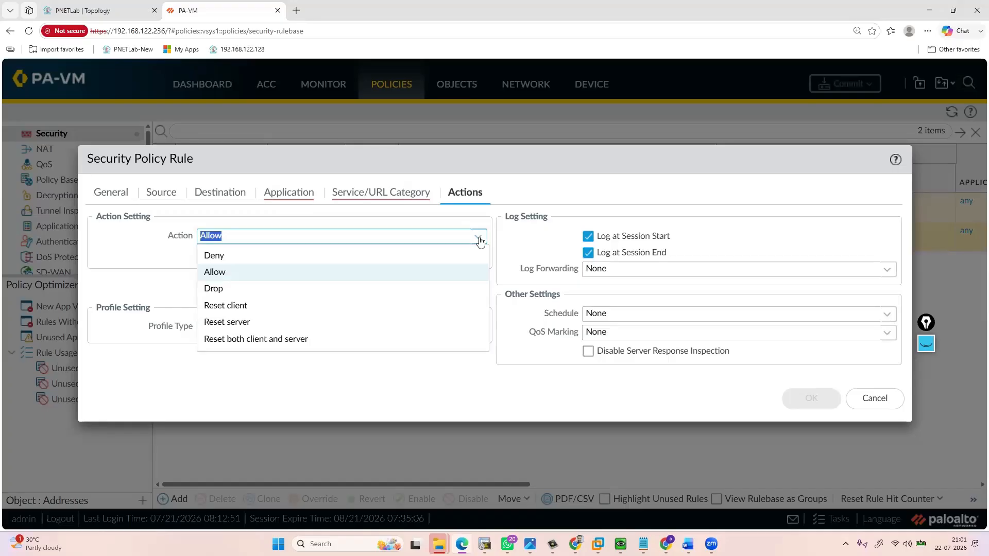
pyautogui.click(298, 274)
pyautogui.click(669, 297)
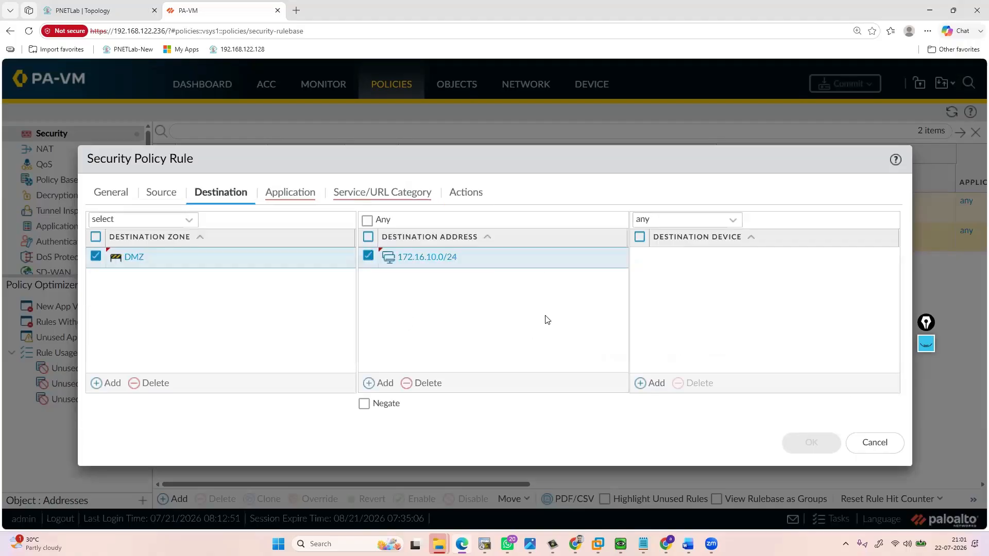
# - Review the rule's source, general and action settings
pyautogui.click(158, 200)
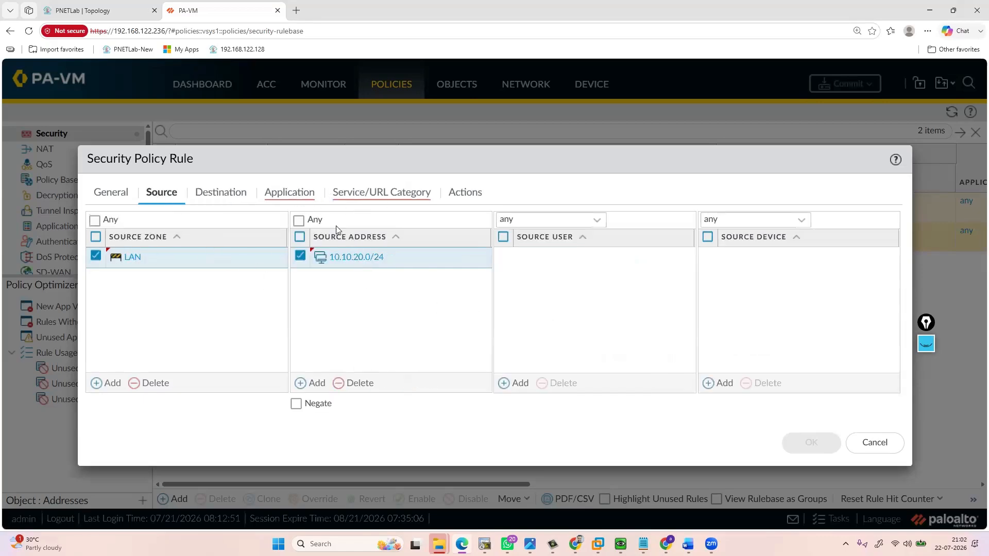
pyautogui.click(472, 194)
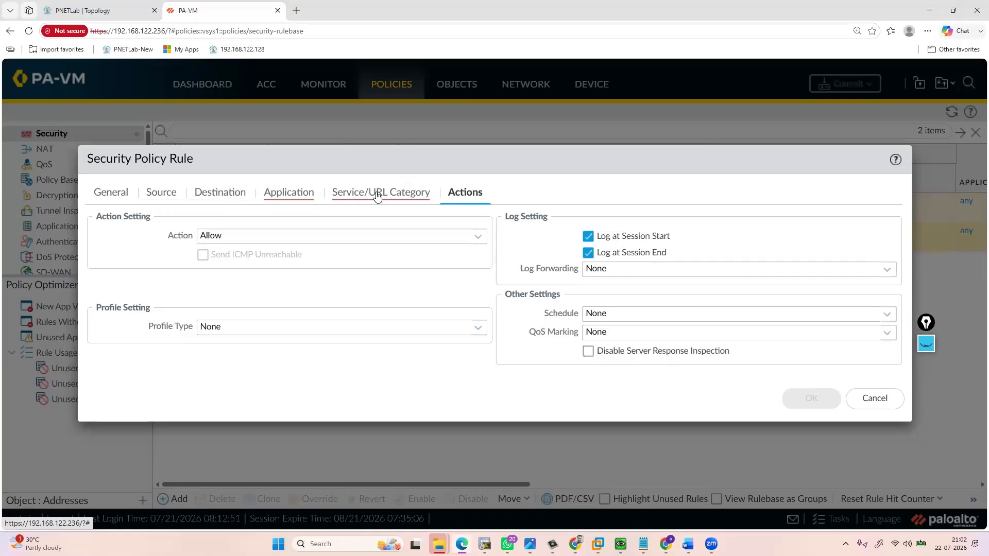
pyautogui.click(125, 191)
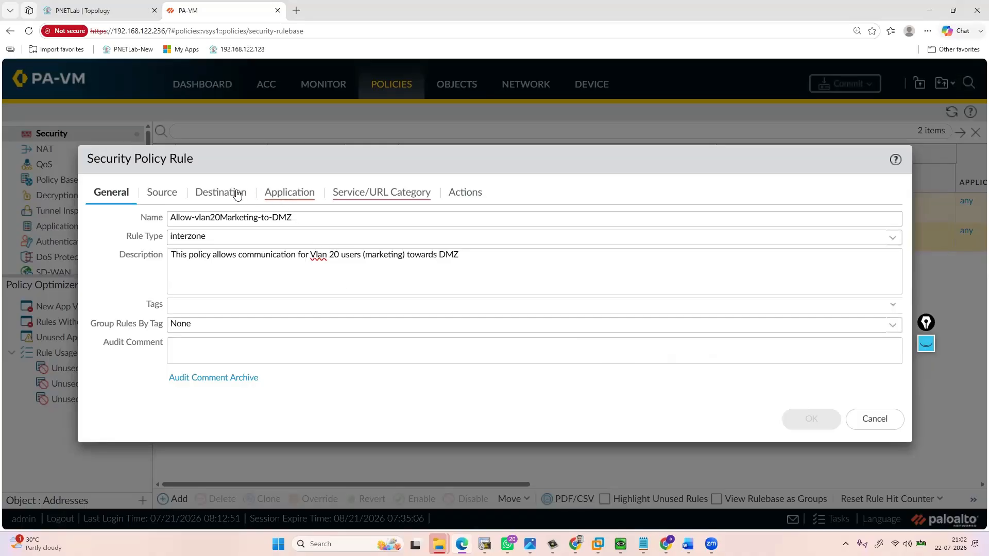
pyautogui.click(170, 192)
pyautogui.click(472, 195)
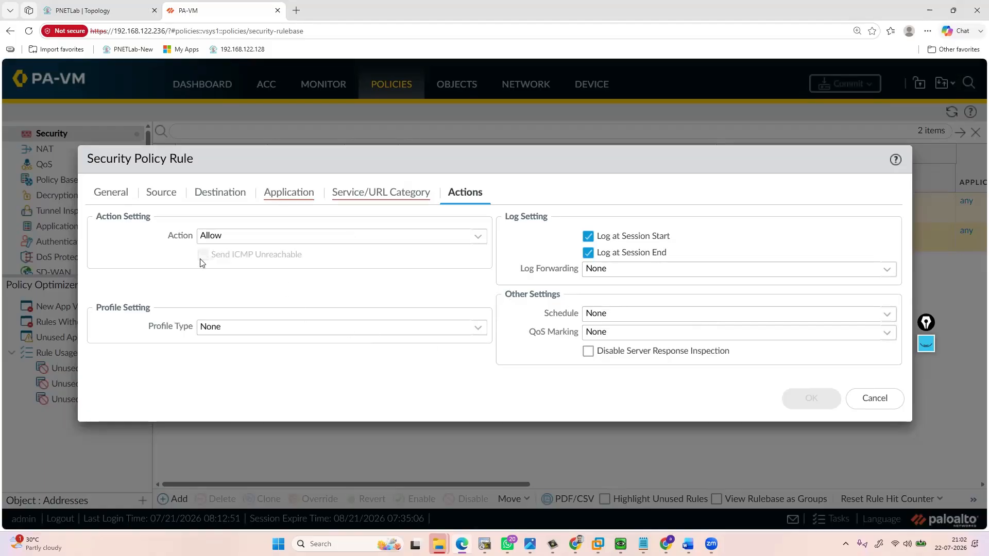
# - Inspect the rule's schedule options, open the form for a new schedule and cancel it
pyautogui.click(893, 318)
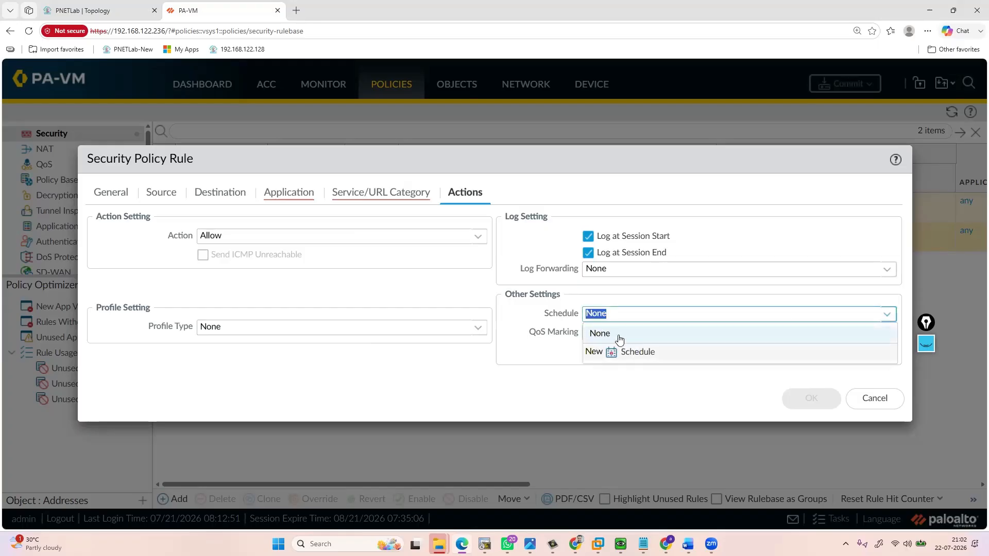
pyautogui.click(545, 363)
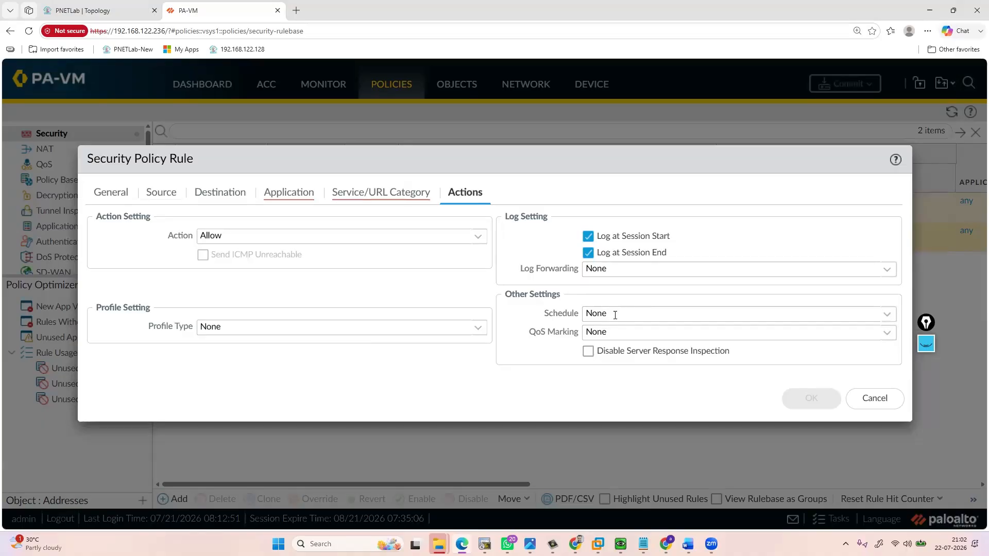
pyautogui.click(887, 314)
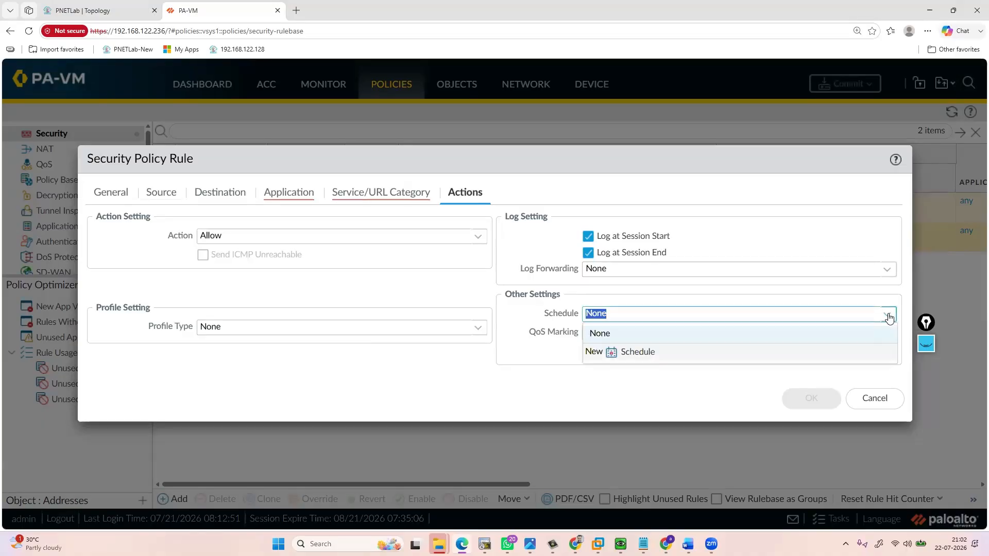
pyautogui.click(628, 353)
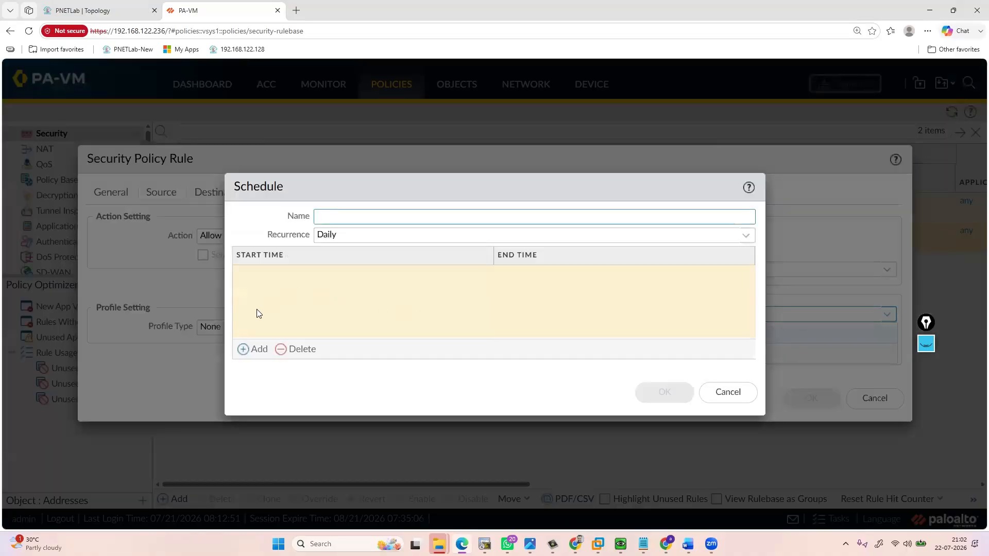
pyautogui.click(721, 394)
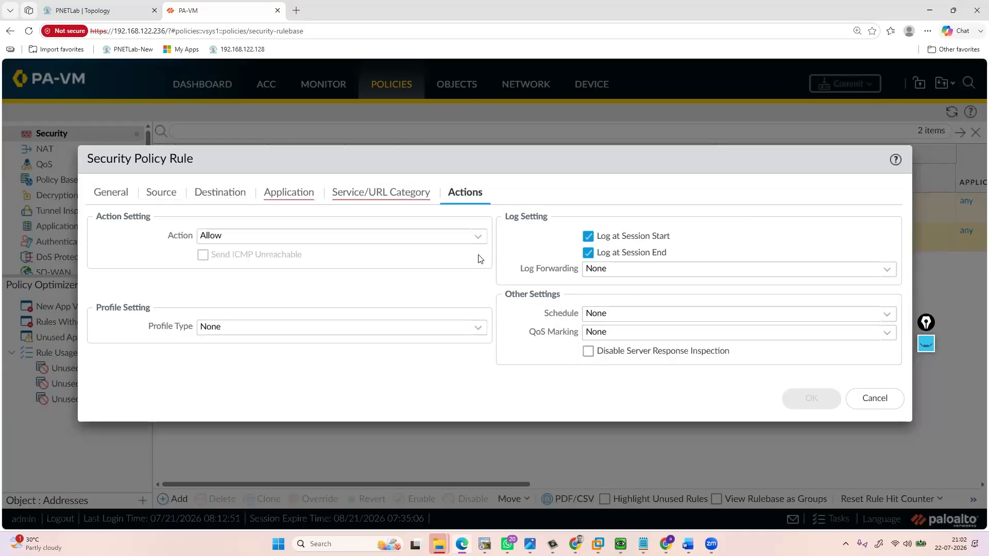
# - Set the security rule's service to any
pyautogui.click(386, 196)
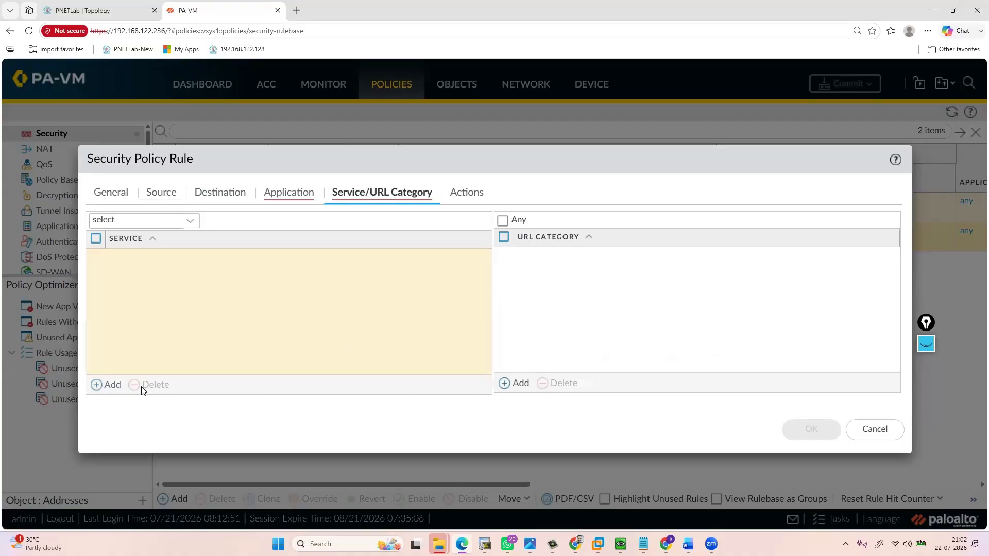
pyautogui.click(95, 239)
pyautogui.click(190, 222)
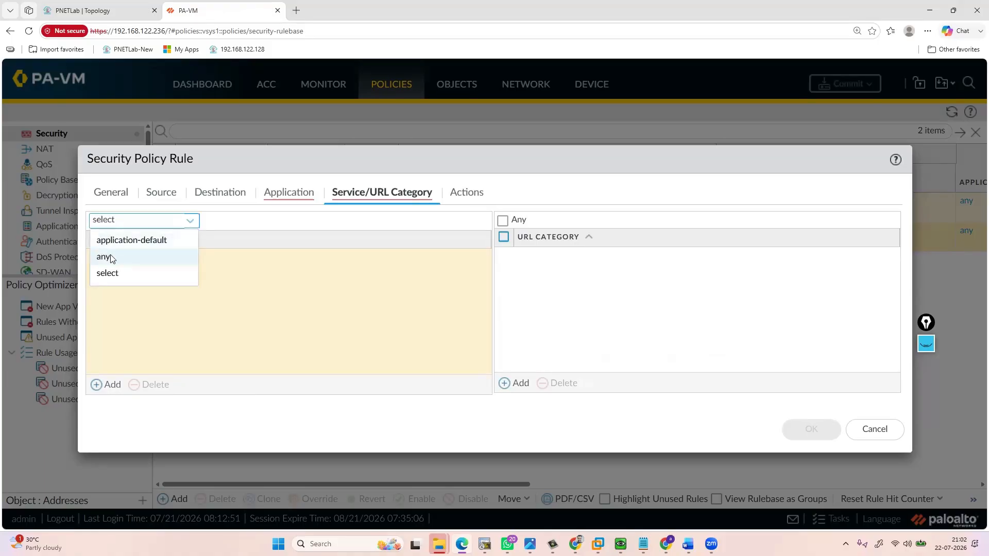
pyautogui.click(106, 256)
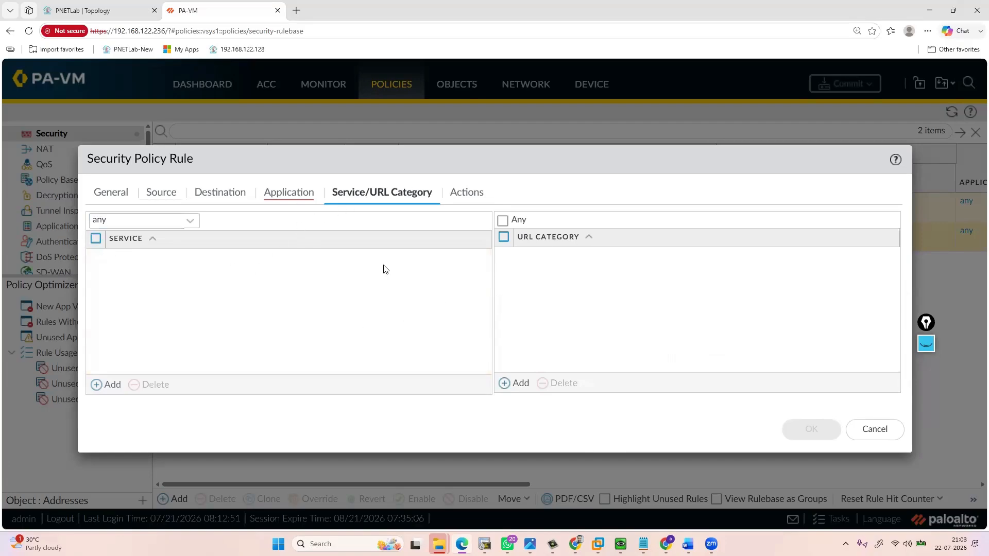
# - Add ping to the security rule's applications
pyautogui.click(302, 198)
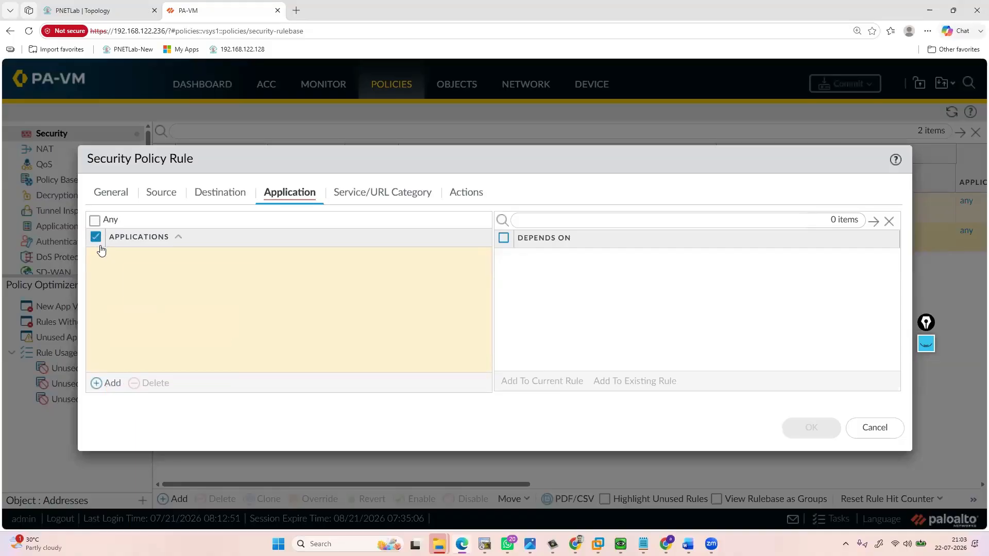
pyautogui.click(107, 382)
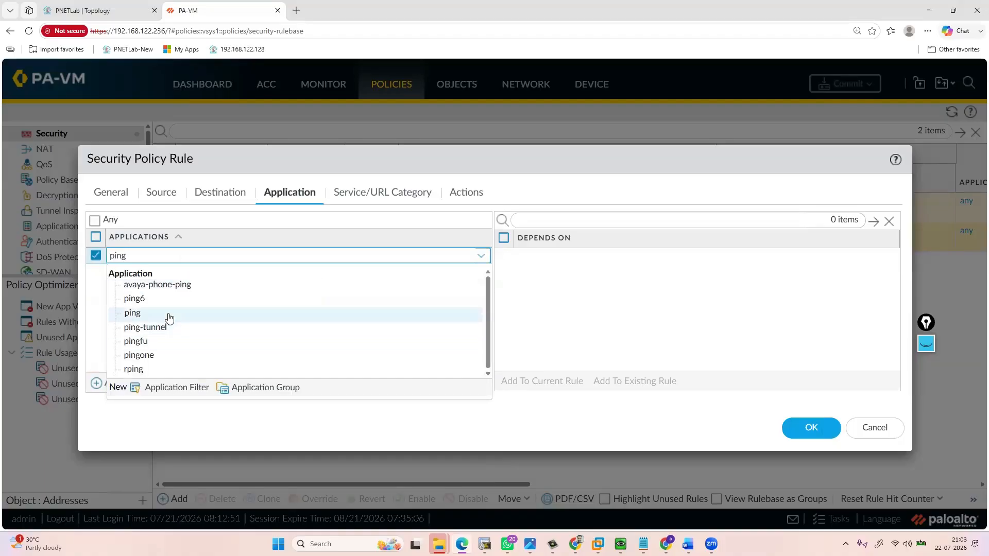
pyautogui.click(169, 317)
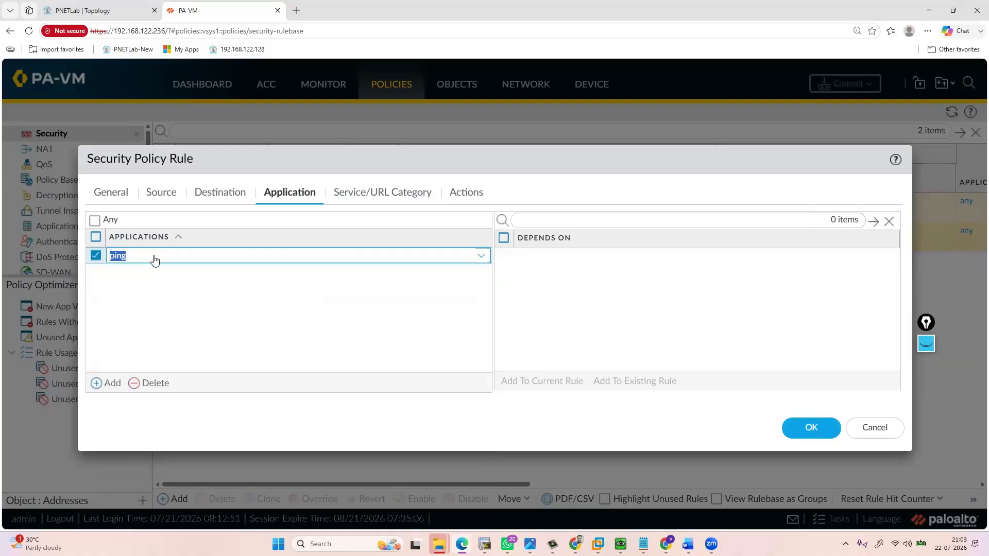
pyautogui.click(305, 340)
pyautogui.click(96, 221)
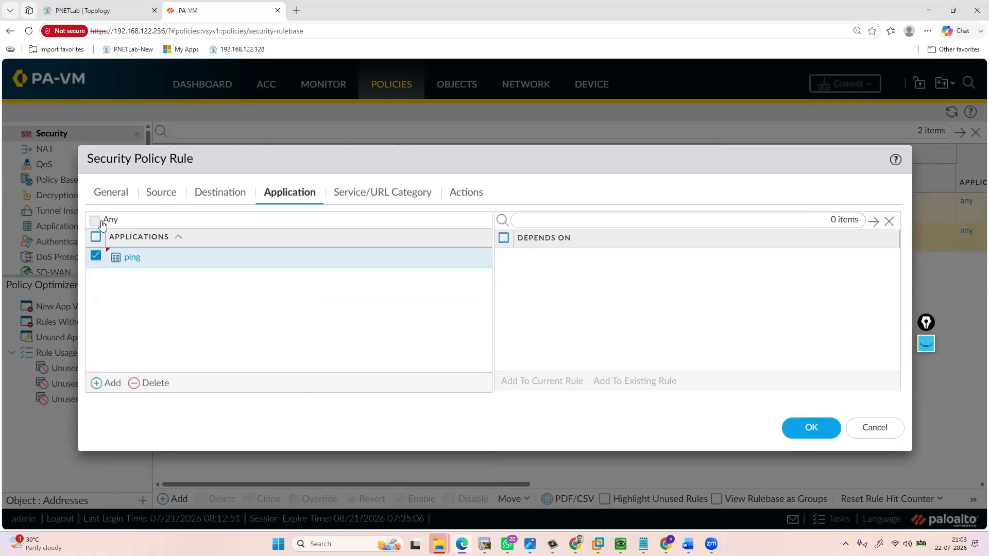
pyautogui.click(94, 221)
# - Check the security rule's destination, source, application and general settings, then save the rule and commit all changes
pyautogui.click(217, 194)
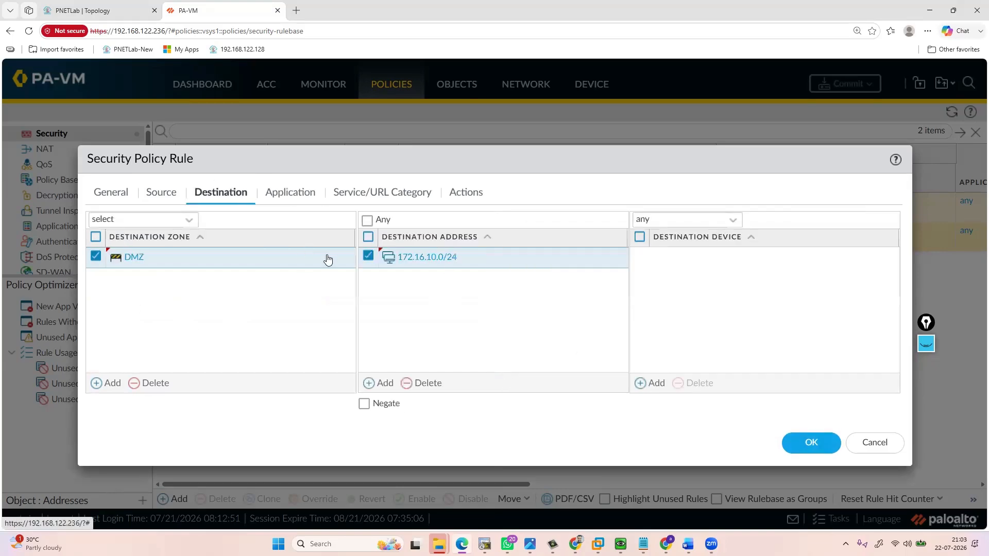
pyautogui.click(113, 195)
pyautogui.click(163, 195)
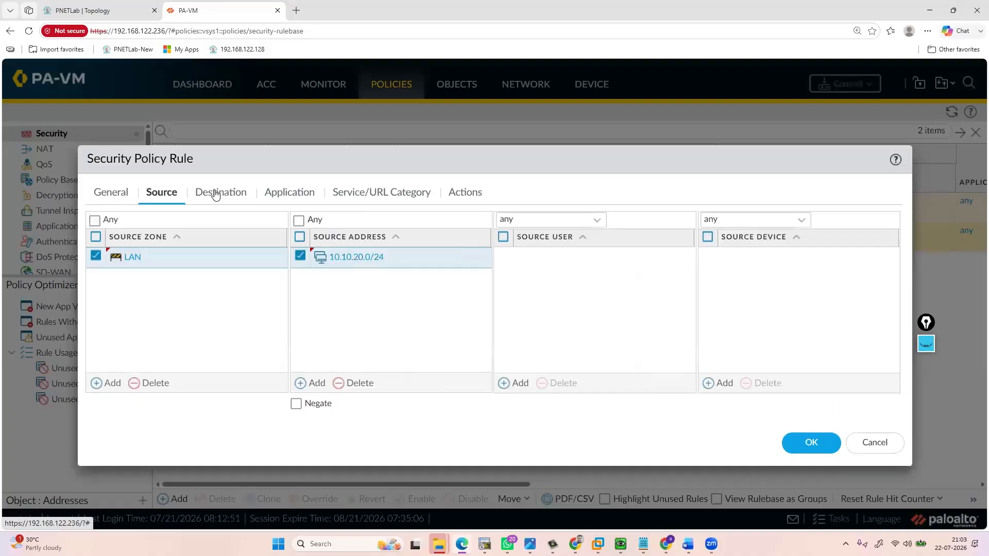
pyautogui.click(221, 193)
pyautogui.click(287, 195)
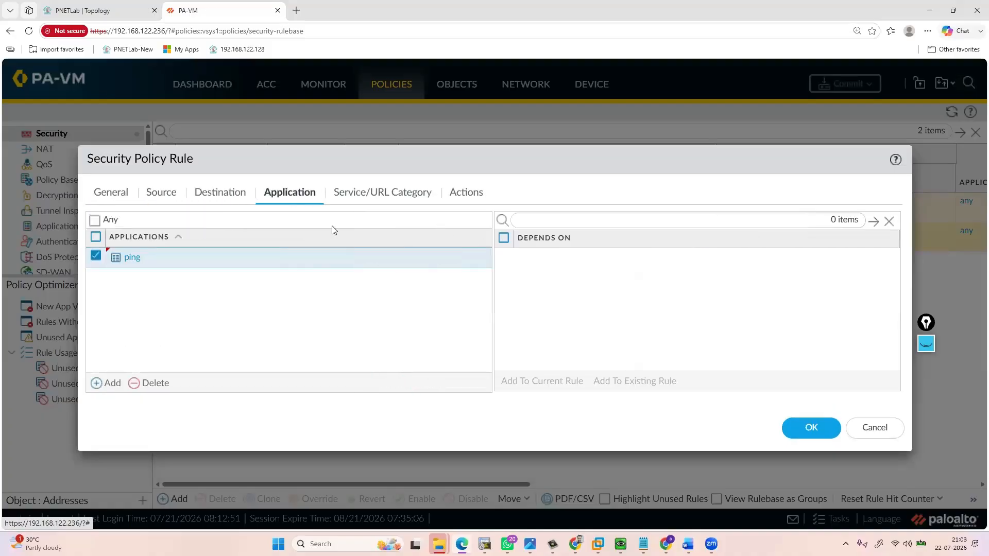
pyautogui.click(125, 194)
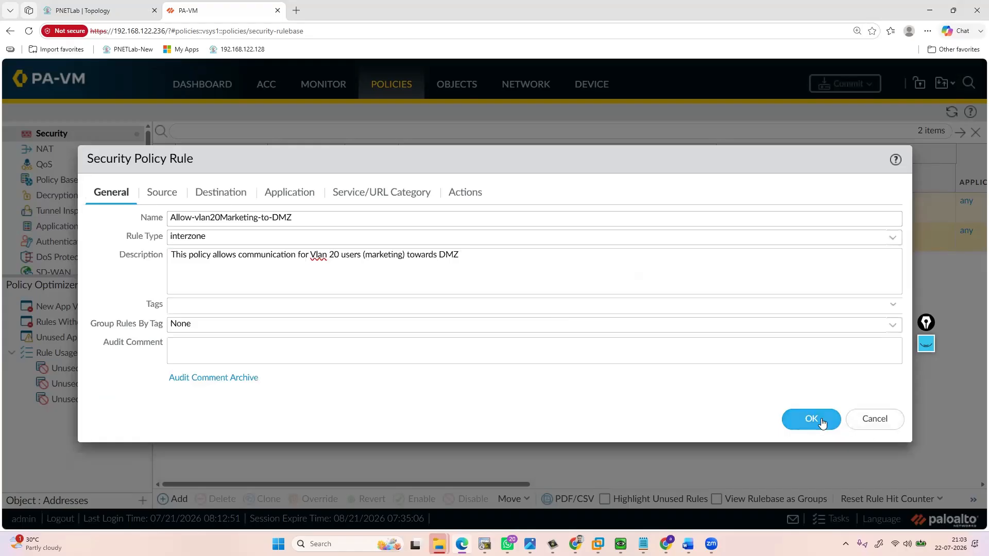
pyautogui.click(819, 421)
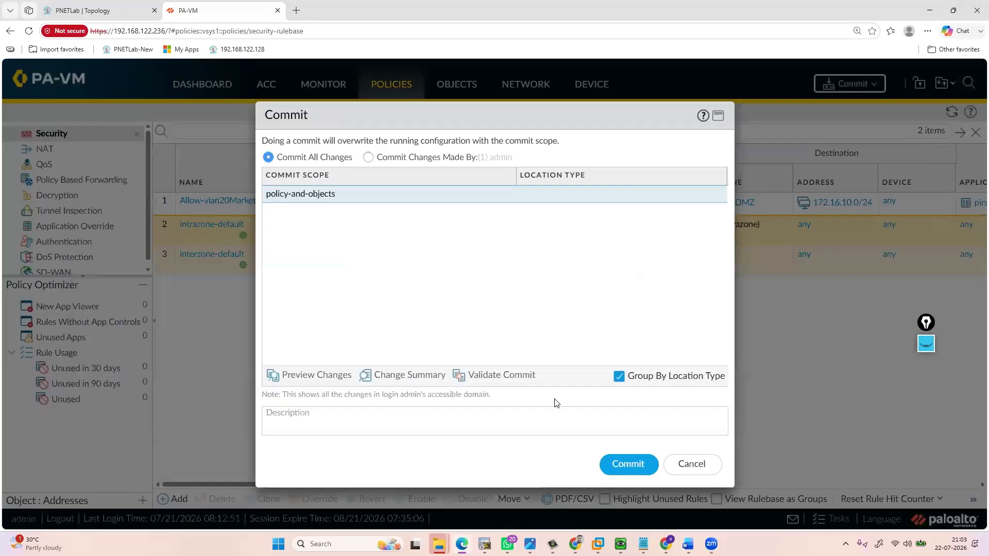
pyautogui.click(629, 463)
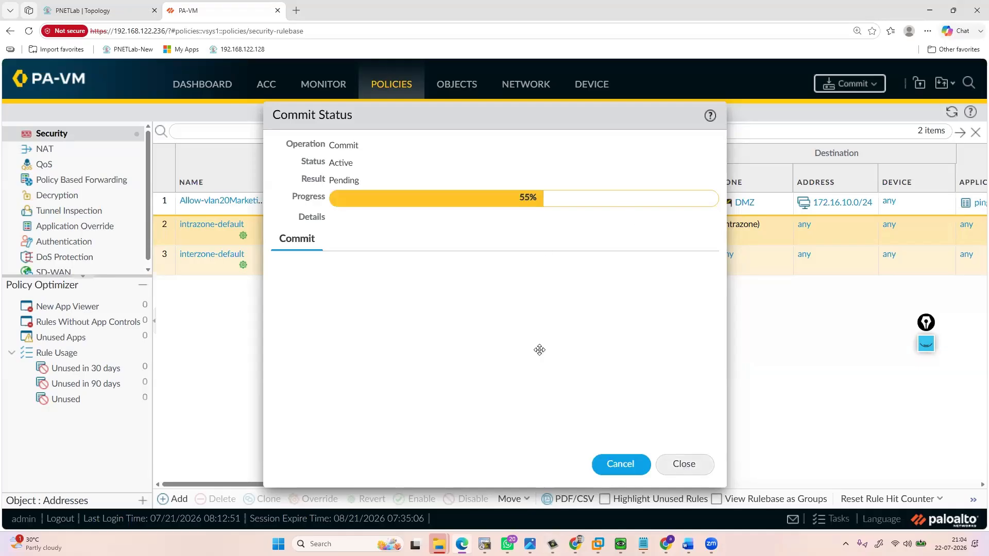
# - Switch to the terminal client and save the ISP Router's configuration with wr
pyautogui.hotkey('ctrl', 'Tab')
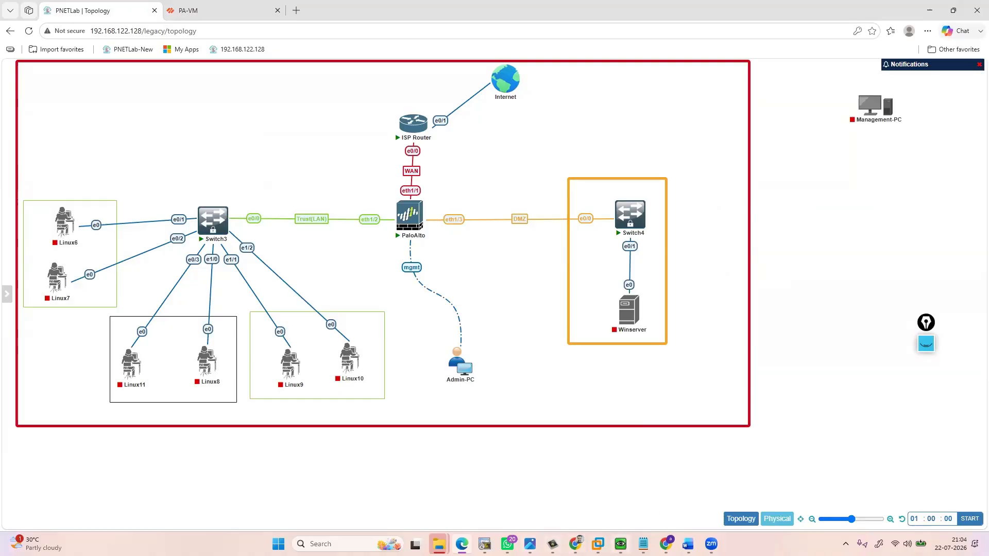
pyautogui.click(484, 543)
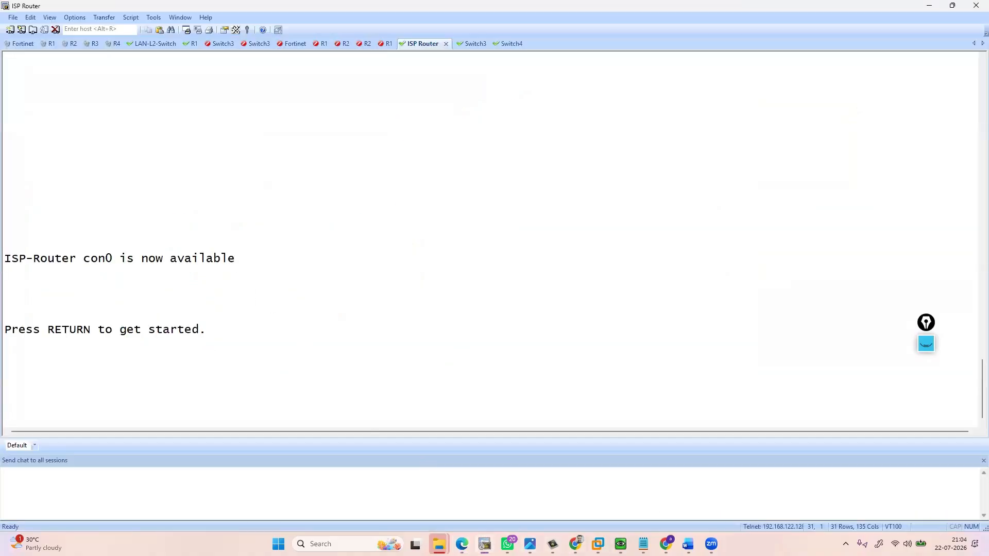
pyautogui.press('Return')
pyautogui.press('Return')
pyautogui.press('Return')
pyautogui.press('Return')
pyautogui.press('Return')
pyautogui.press('Return')
pyautogui.press('Return')
pyautogui.press('Return')
pyautogui.press('Return')
pyautogui.press('Return')
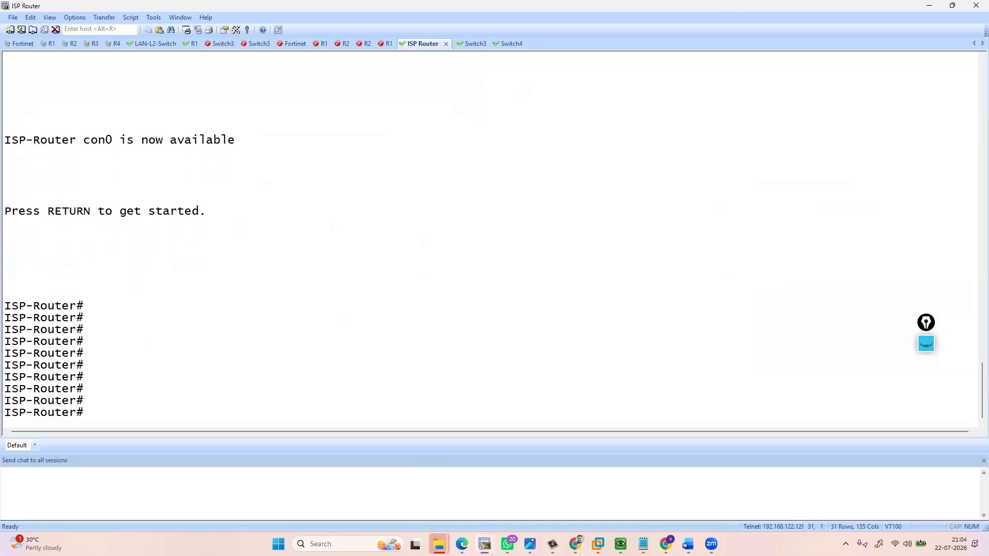
pyautogui.write('wr')
pyautogui.press('Return')
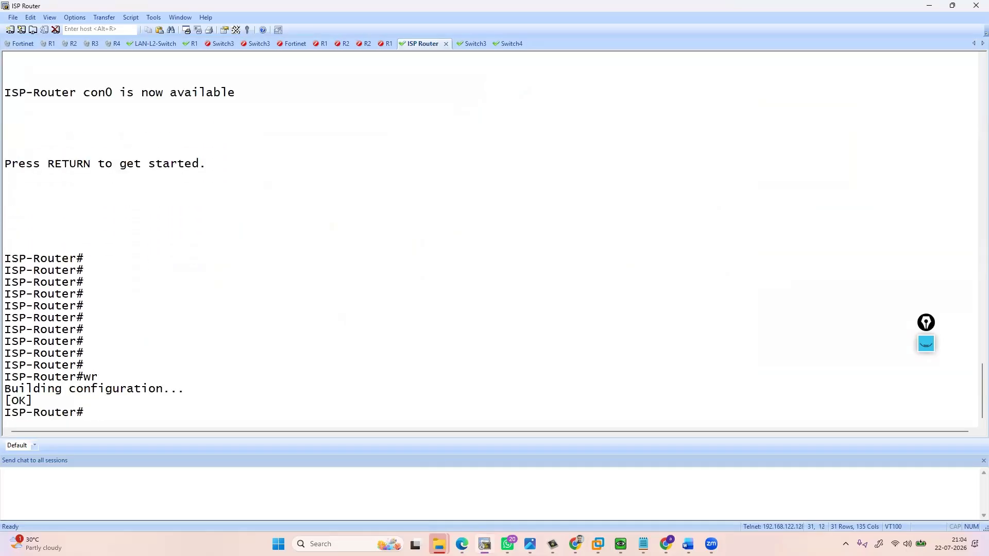
# - In the Switch3 session, clear the unfinished ping command and save the configuration with wr
pyautogui.click(479, 45)
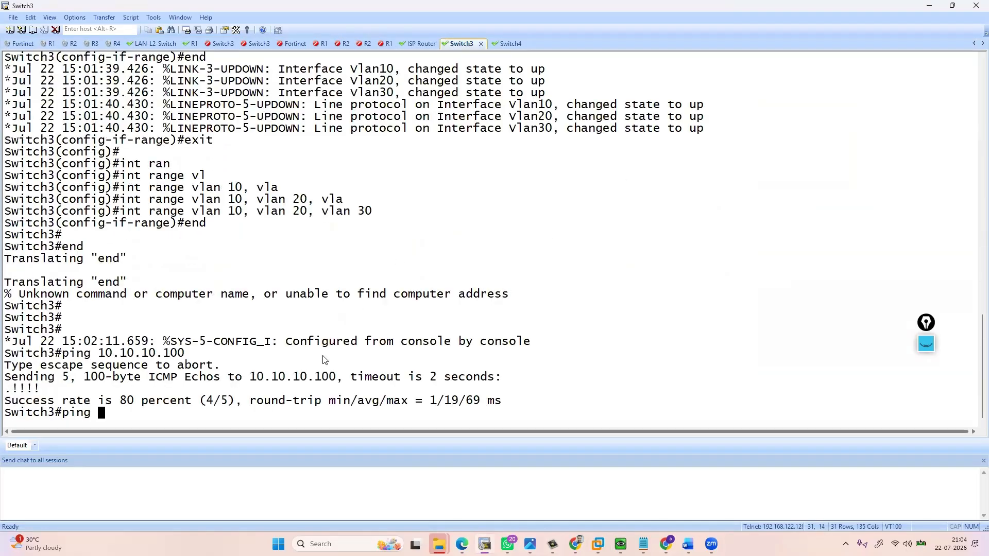
pyautogui.press('BackSpace')
pyautogui.press('BackSpace')
pyautogui.press('BackSpace')
pyautogui.press('BackSpace')
pyautogui.press('BackSpace')
pyautogui.write('wr')
pyautogui.press('Return')
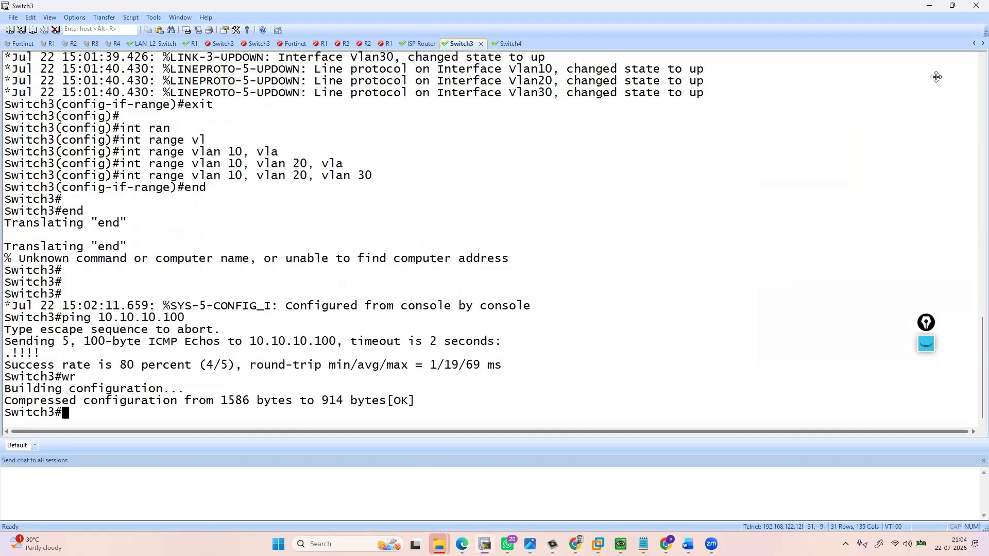
# - Save Switch4's configuration from interface configuration mode with do wr
pyautogui.click(509, 44)
pyautogui.write('d')
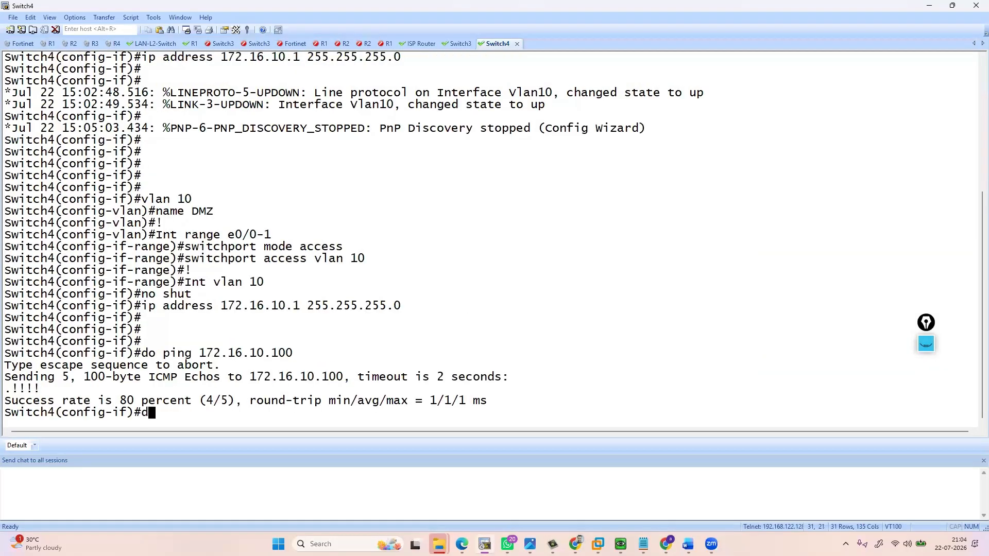
pyautogui.write('o wr')
pyautogui.press('Return')
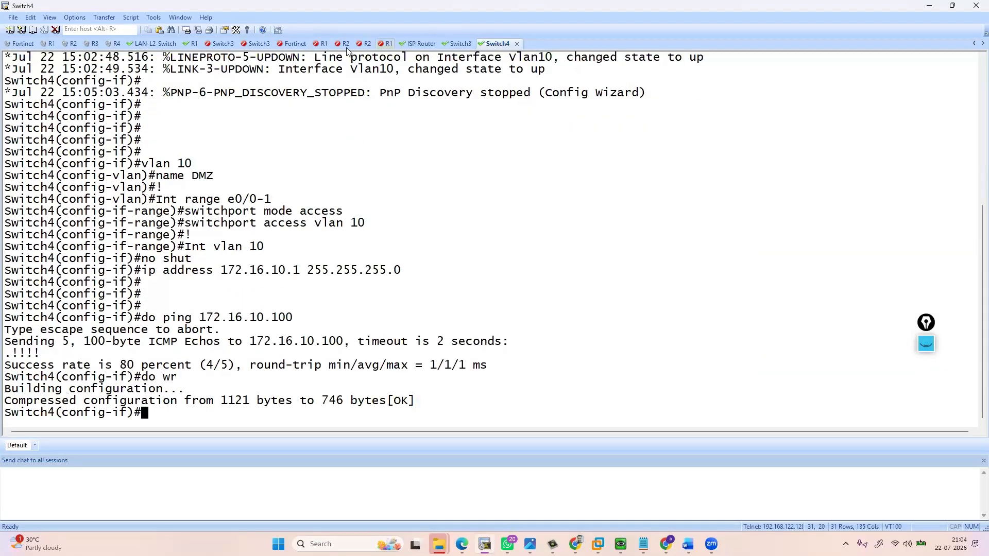
# - Switch back to the PNETLab topology and bring up the lab's management options
pyautogui.hotkey('alt', 'Tab')
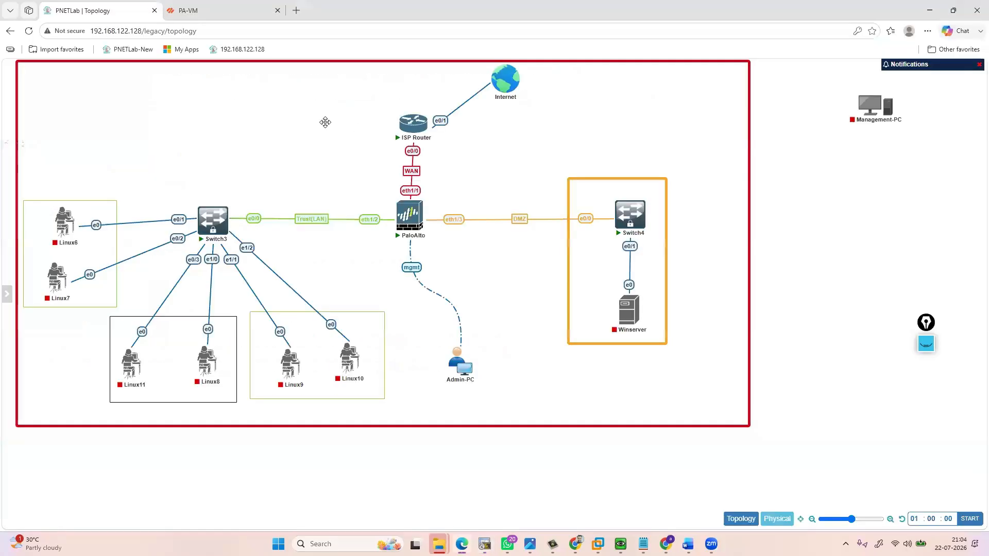
pyautogui.moveTo(3, 113)
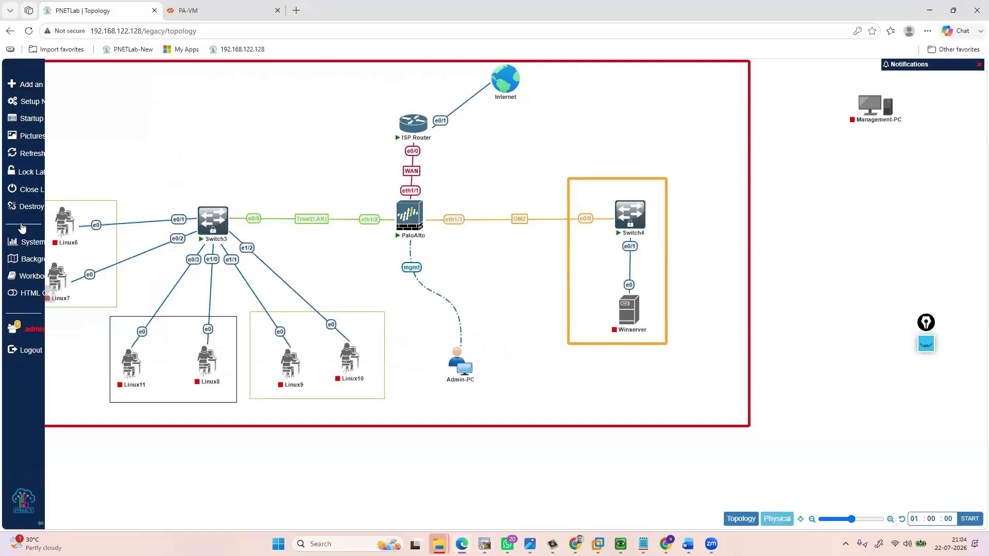